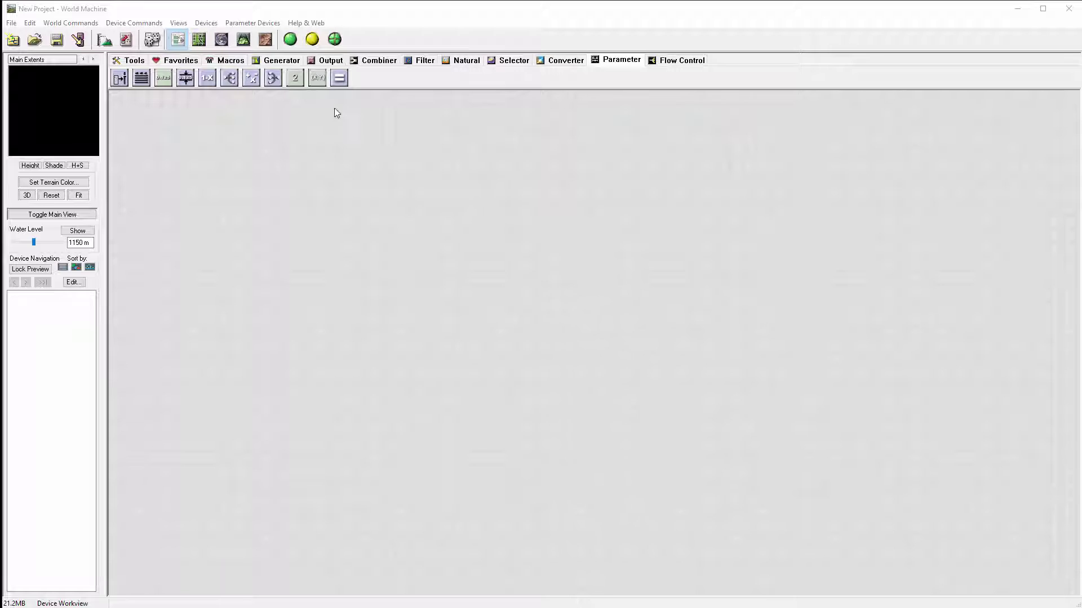
Place a File Input device from the Generator devices onto the empty workview.
click(281, 59)
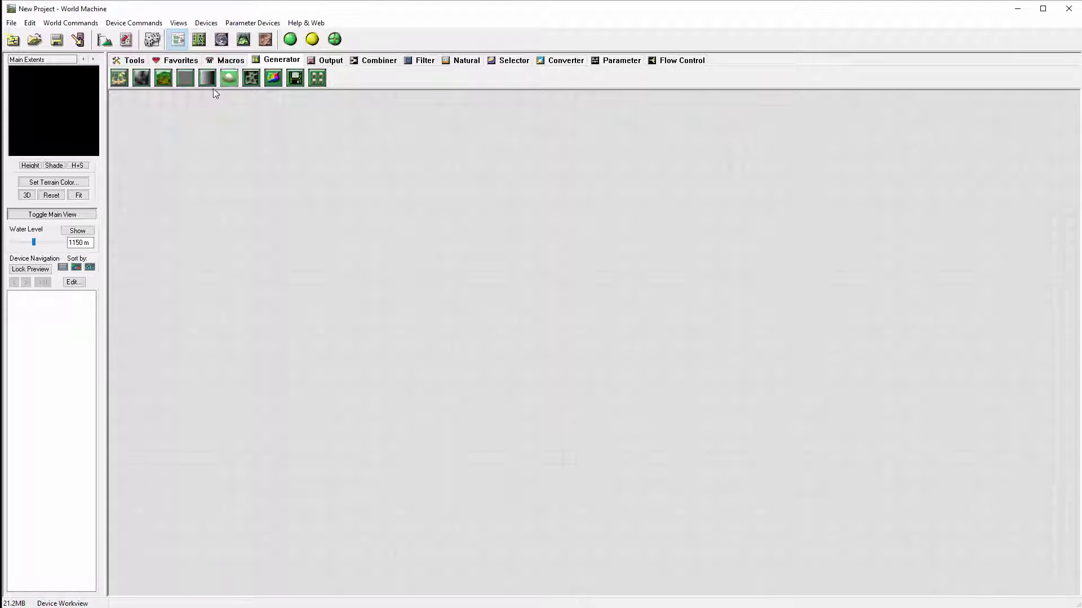
click(295, 79)
click(391, 260)
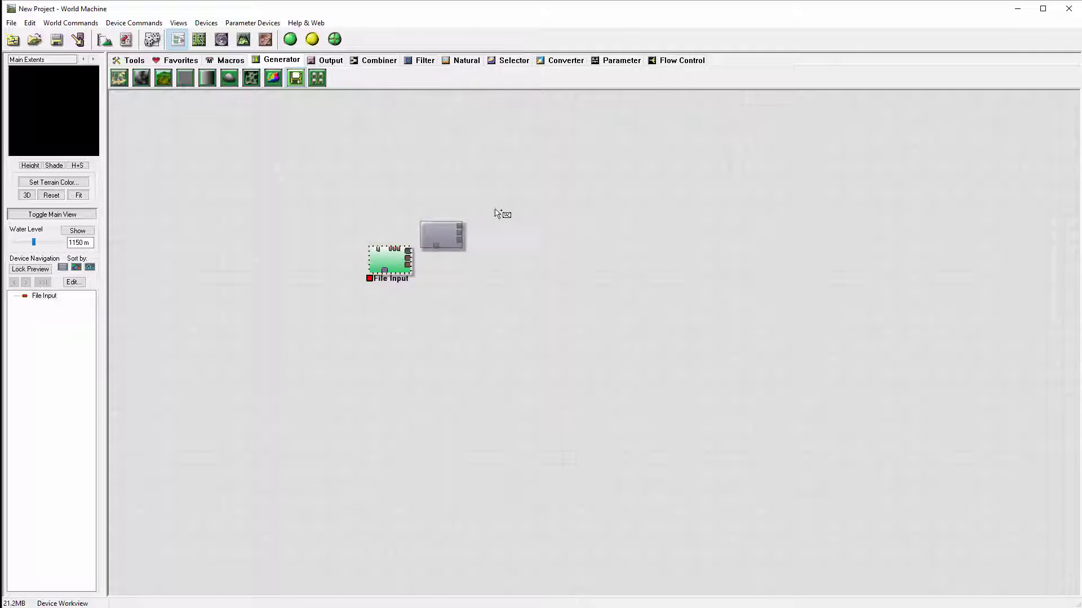
Load rightMix.tif as the File Input heightmap.
double_click(393, 262)
click(439, 259)
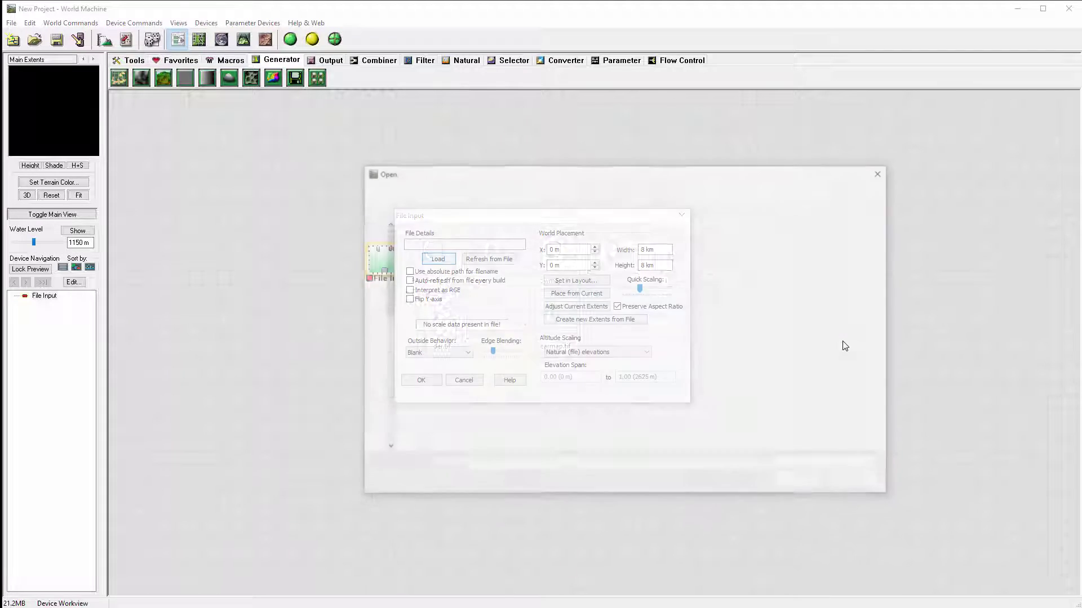
click(850, 256)
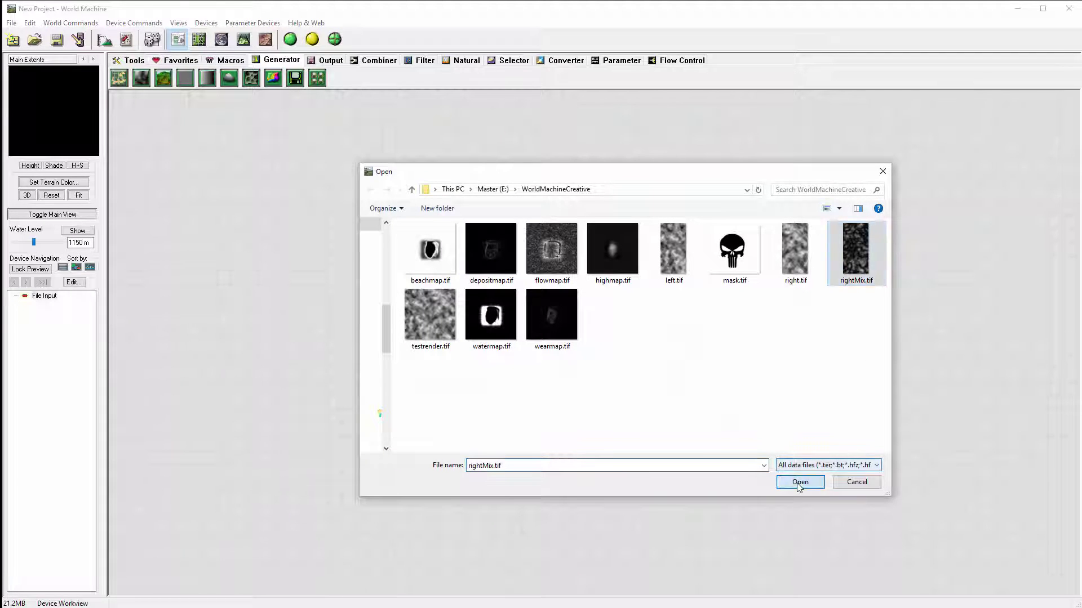
click(800, 483)
click(424, 380)
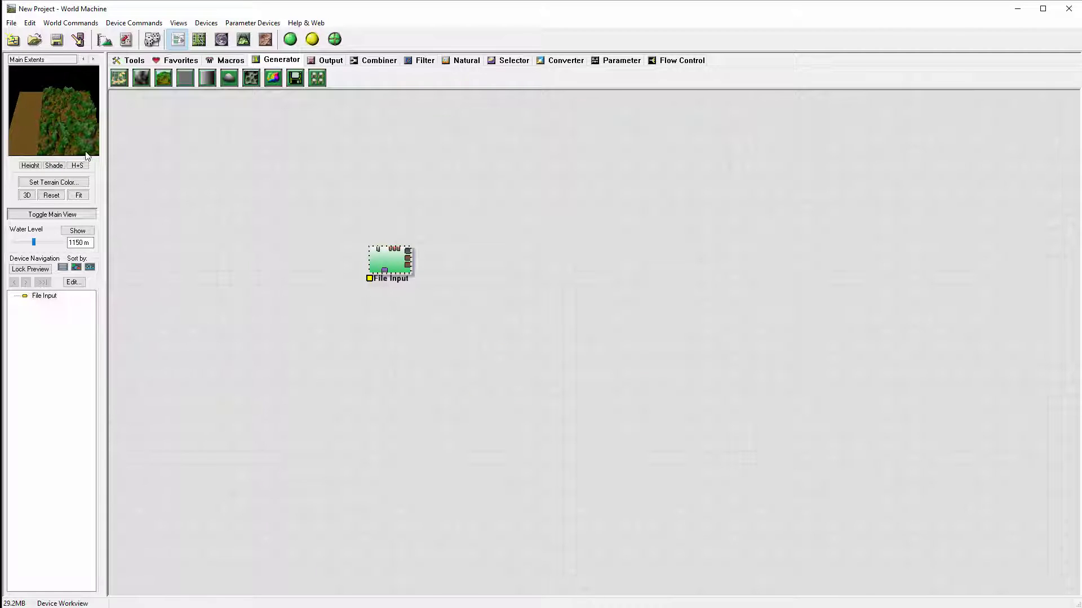
Shift the File Input placement to X -4 km and recheck the settings.
double_click(391, 264)
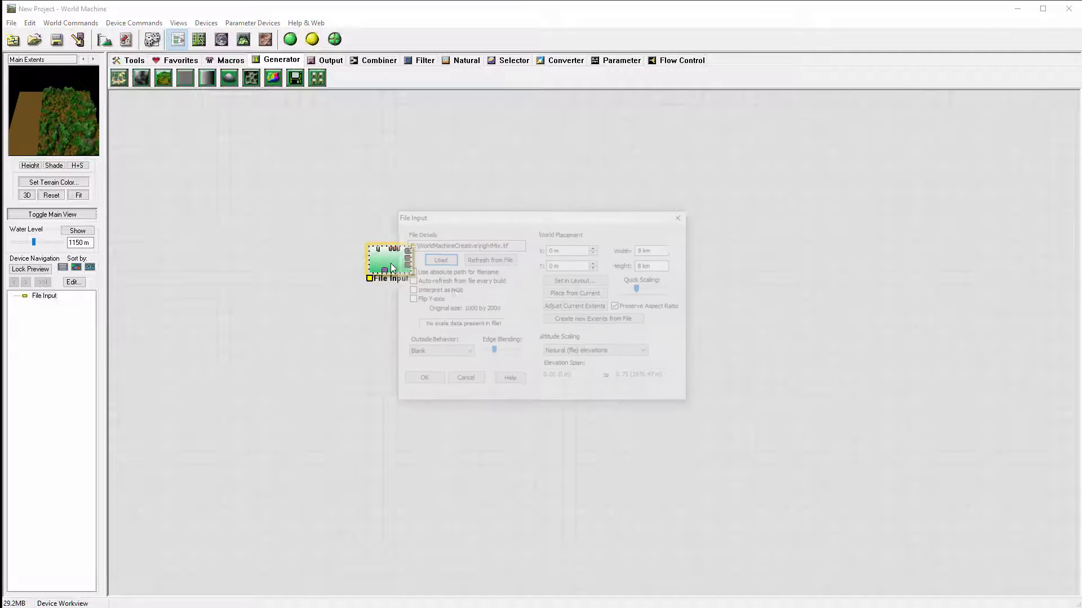
click(593, 248)
click(594, 253)
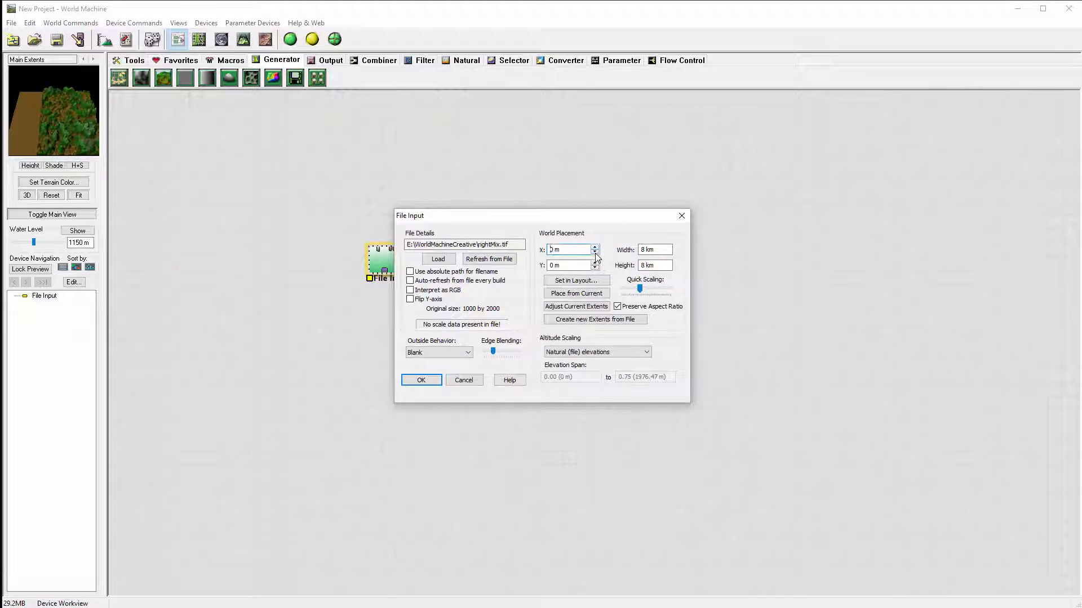
click(594, 253)
click(594, 252)
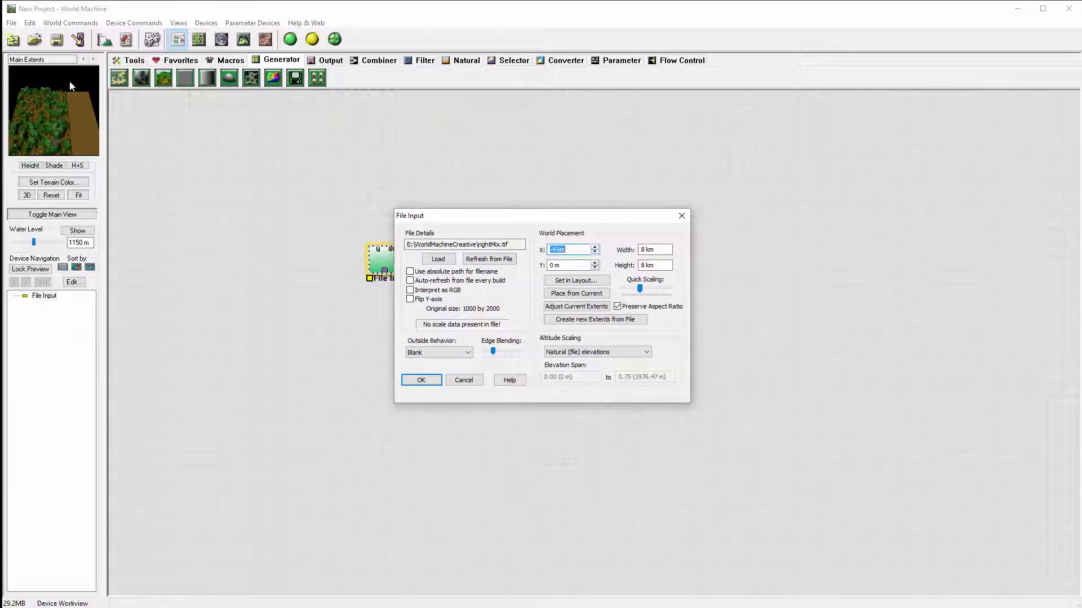
click(421, 380)
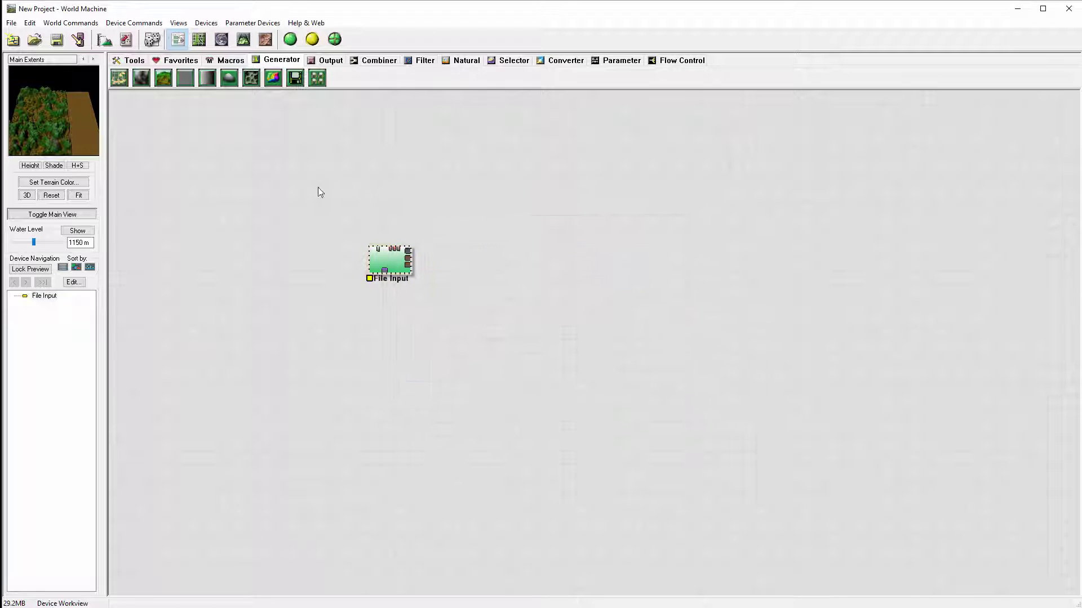
double_click(385, 269)
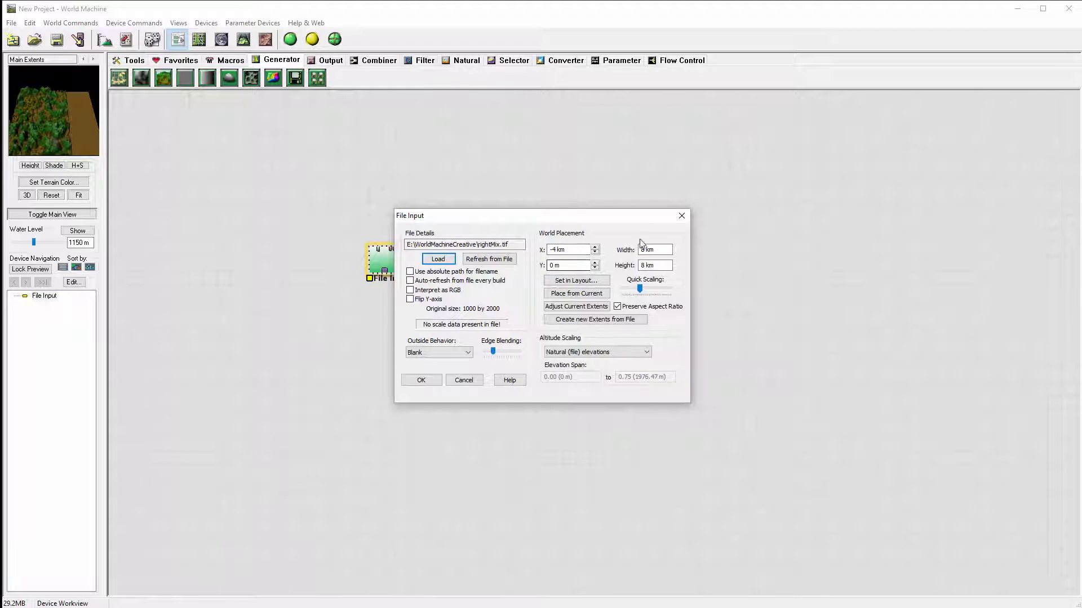
click(681, 215)
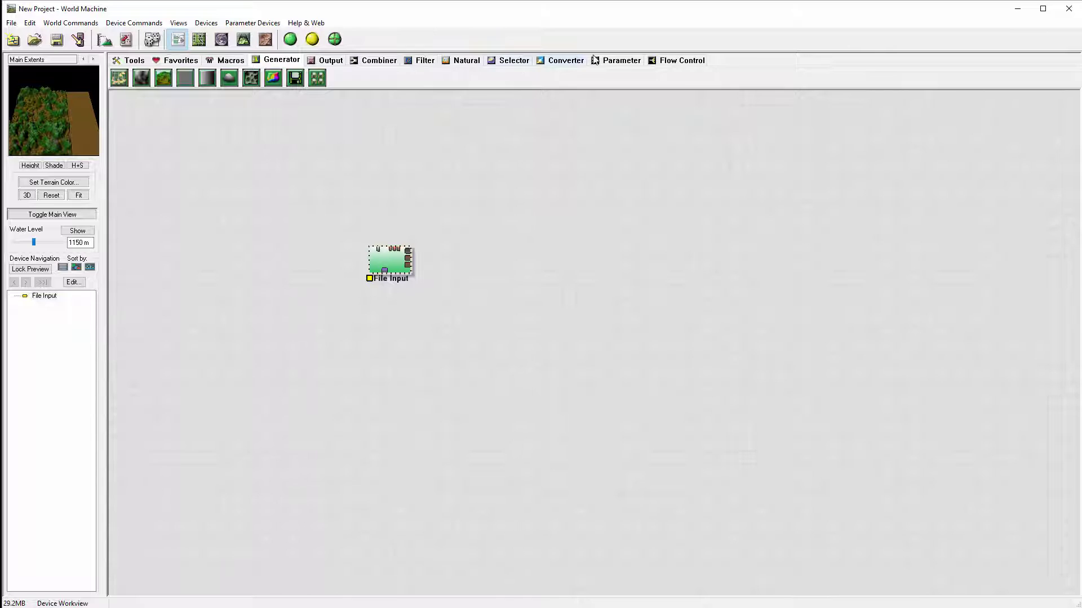
click(617, 60)
click(317, 78)
click(315, 197)
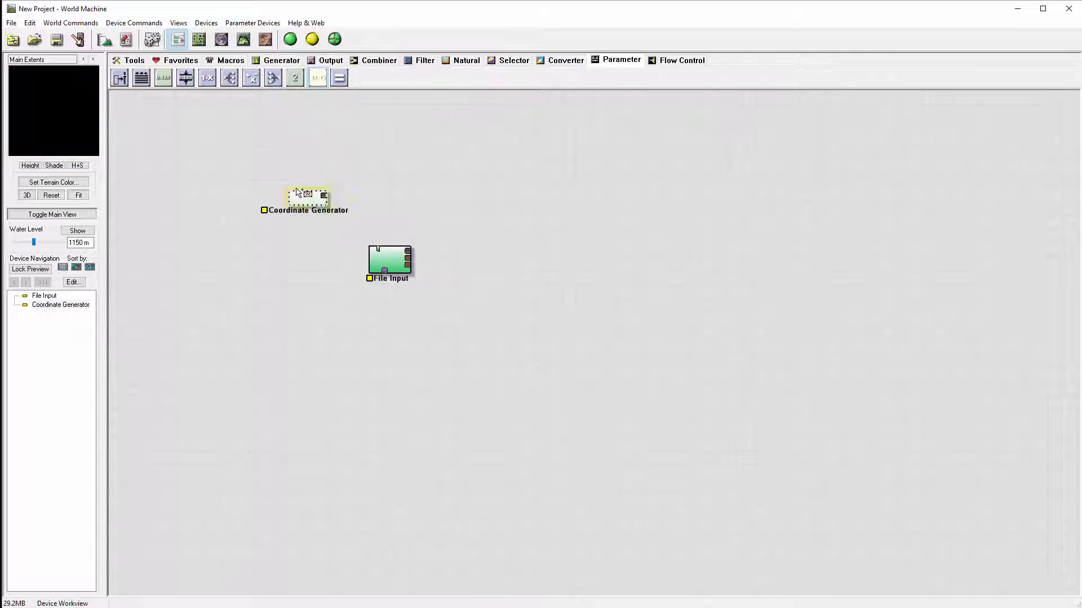
drag(323, 194, 378, 250)
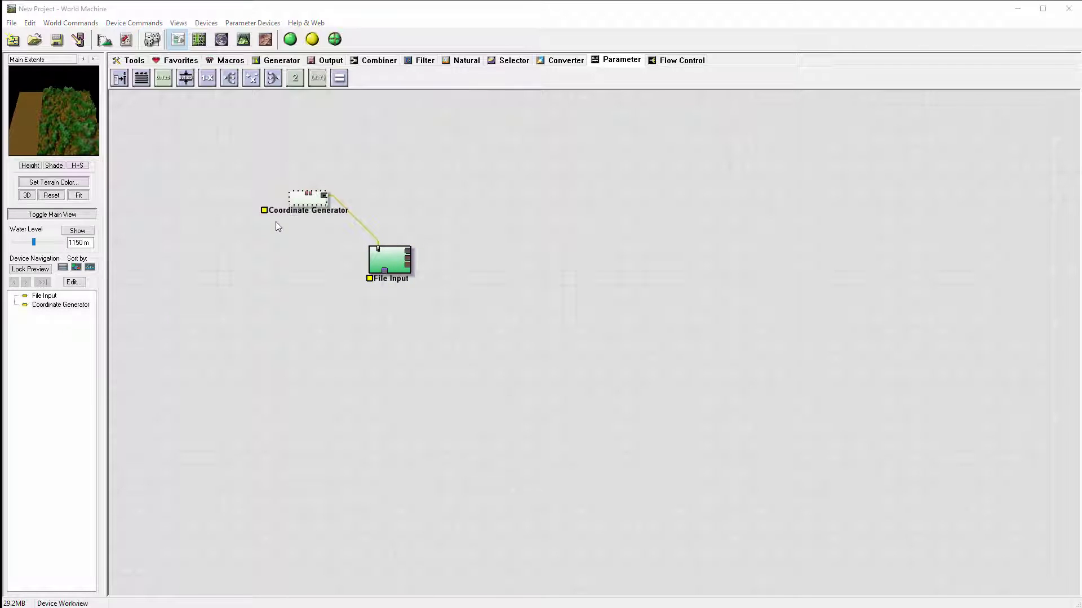
double_click(386, 252)
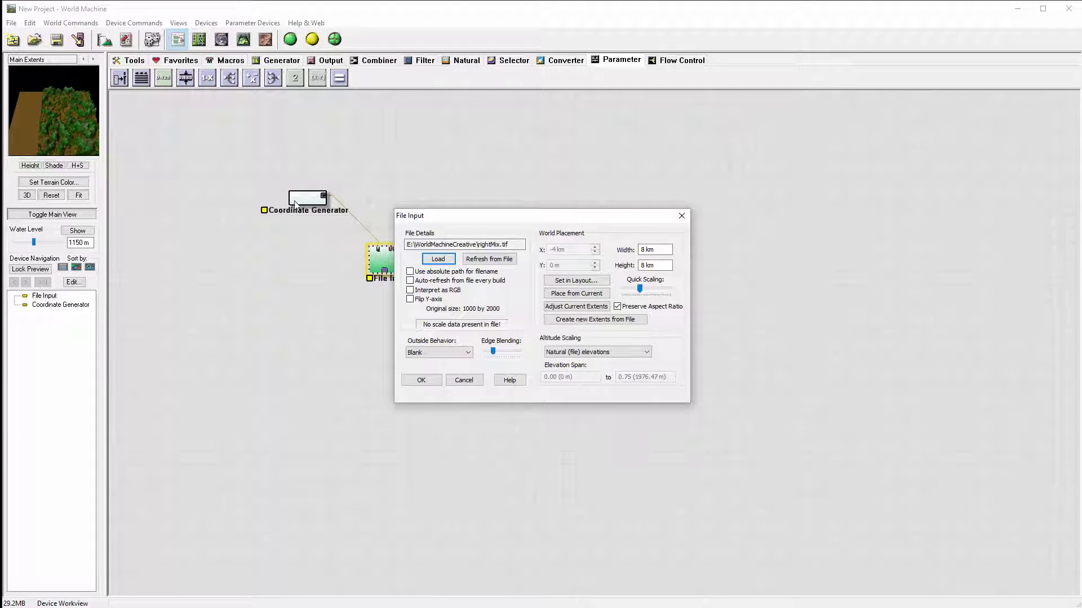
click(463, 380)
click(308, 199)
key(Delete)
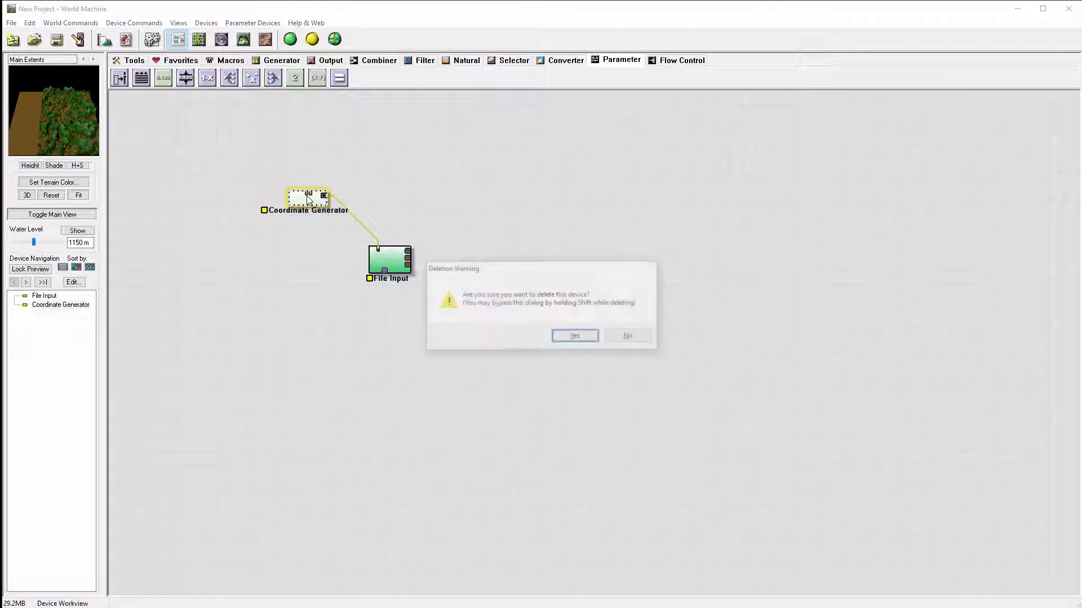
click(572, 337)
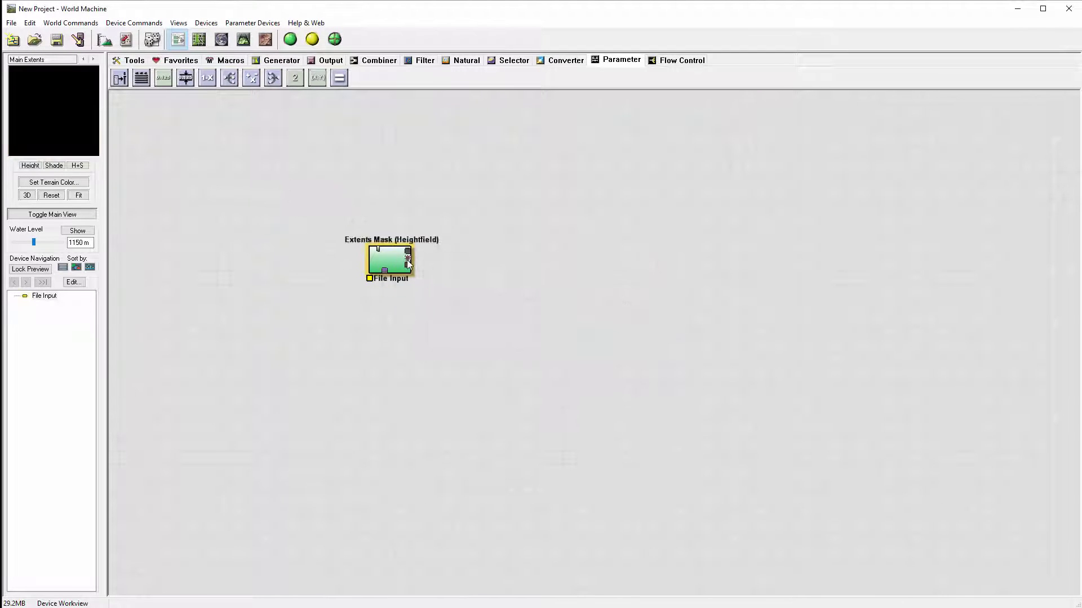
click(405, 263)
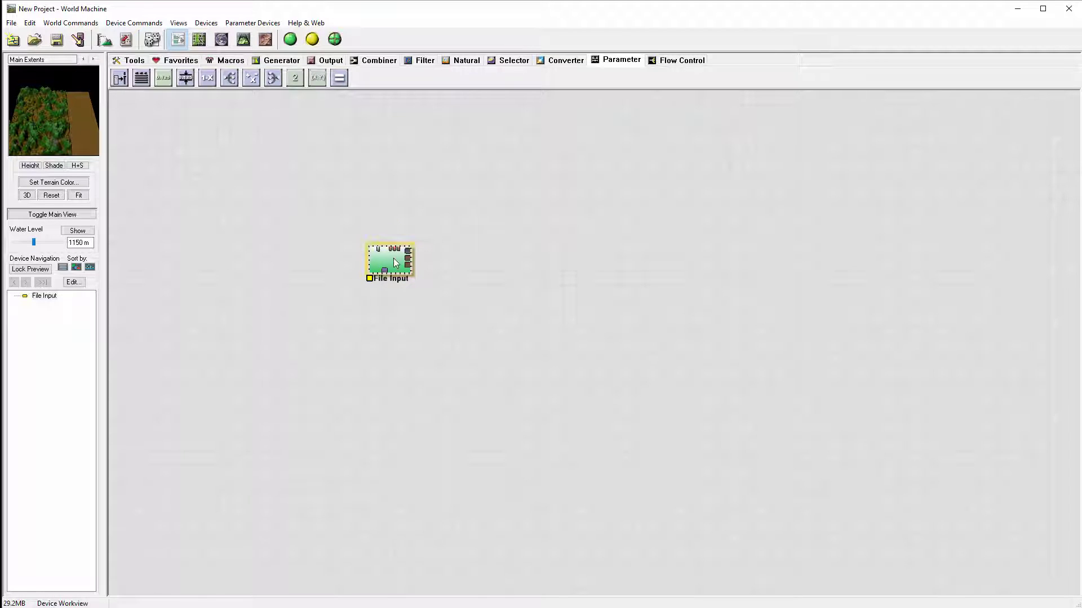
click(244, 38)
drag(595, 313, 418, 449)
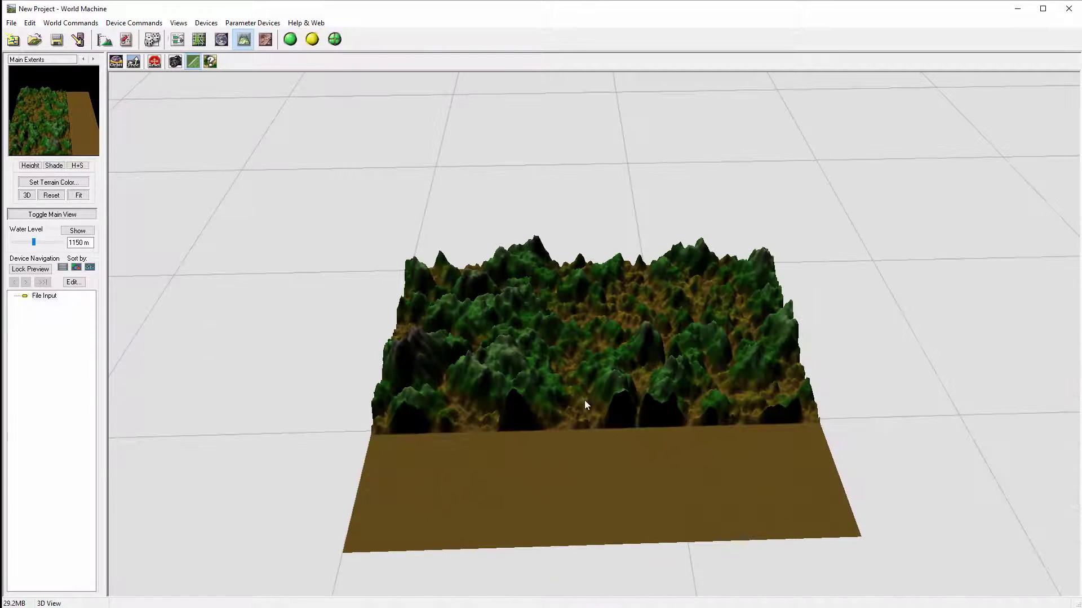
drag(585, 403, 683, 345)
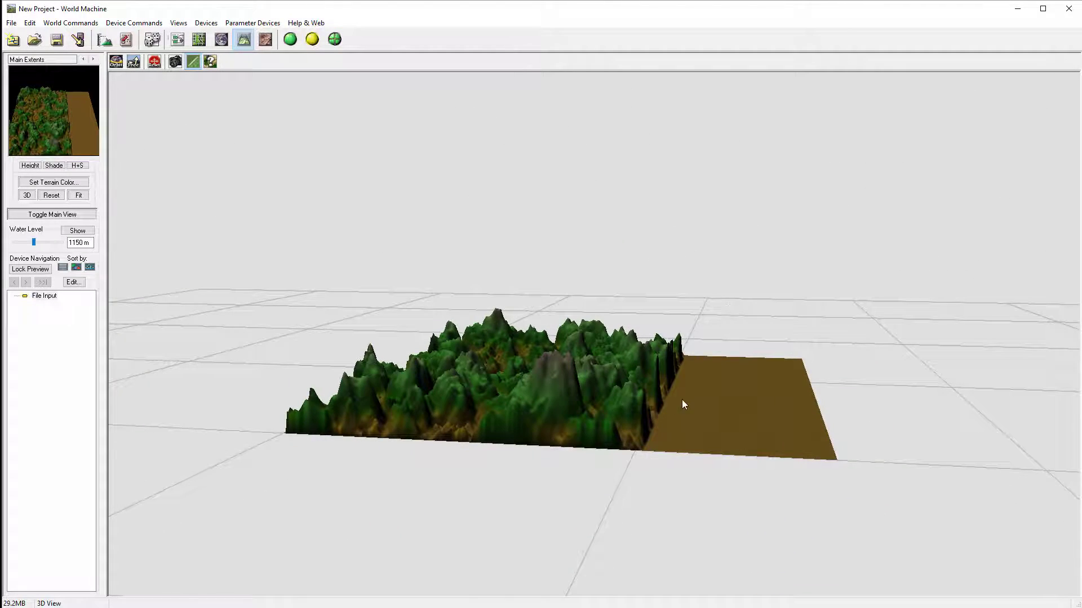
drag(683, 405, 518, 345)
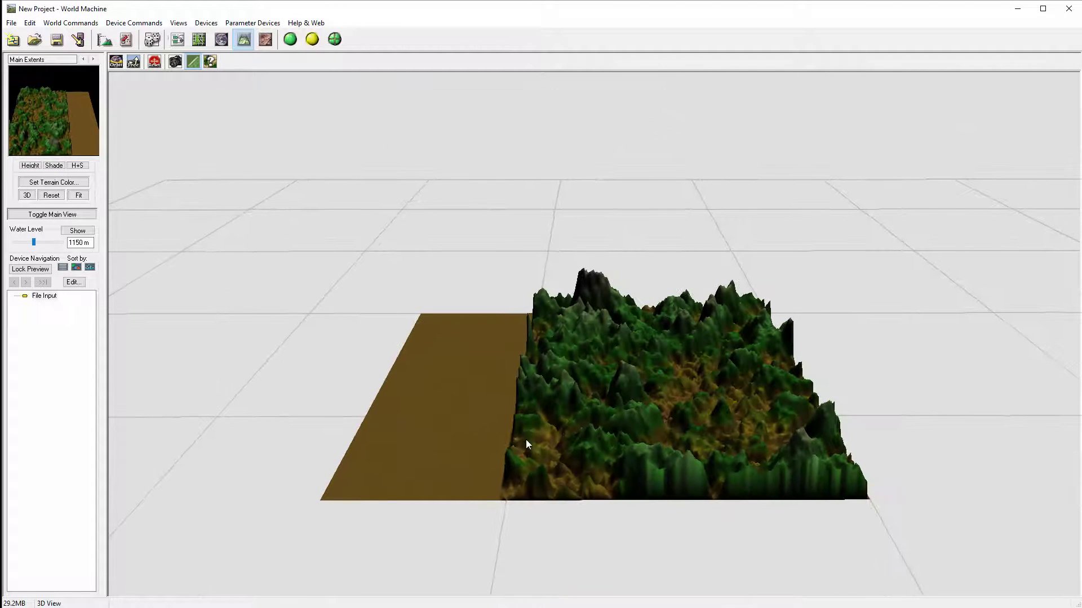
drag(527, 445, 544, 389)
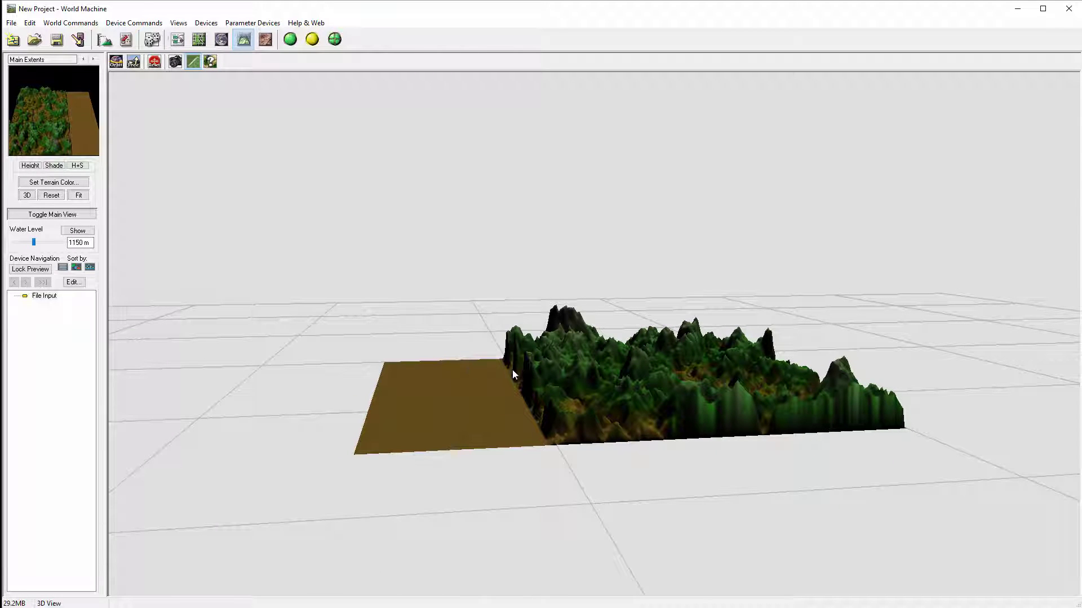
drag(555, 366, 739, 442)
Add a Blur filter device and connect File Input's output to it.
click(177, 39)
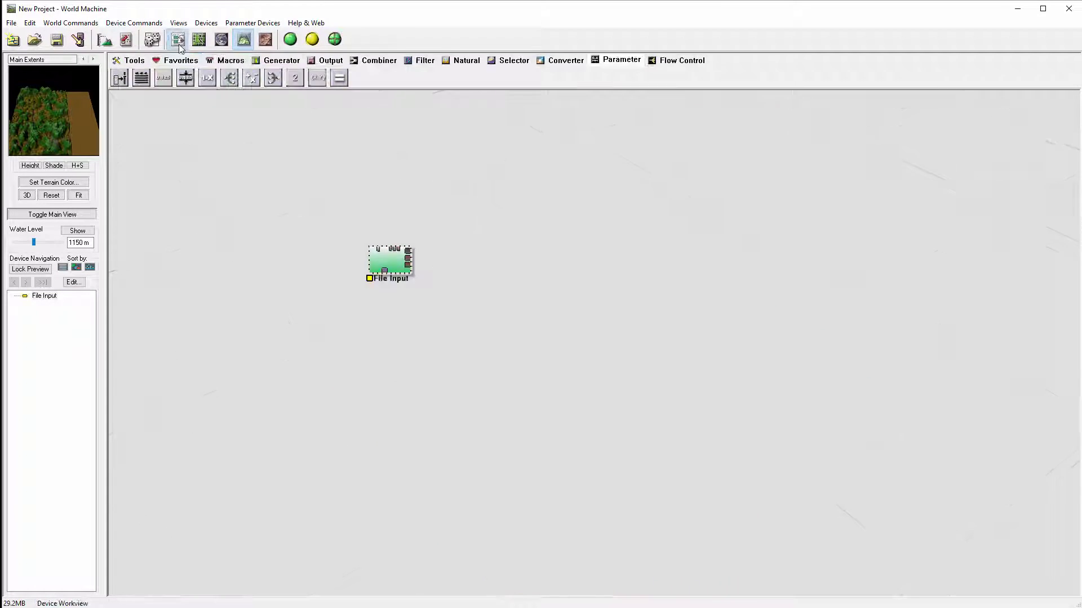
scroll(436, 271, up, 1)
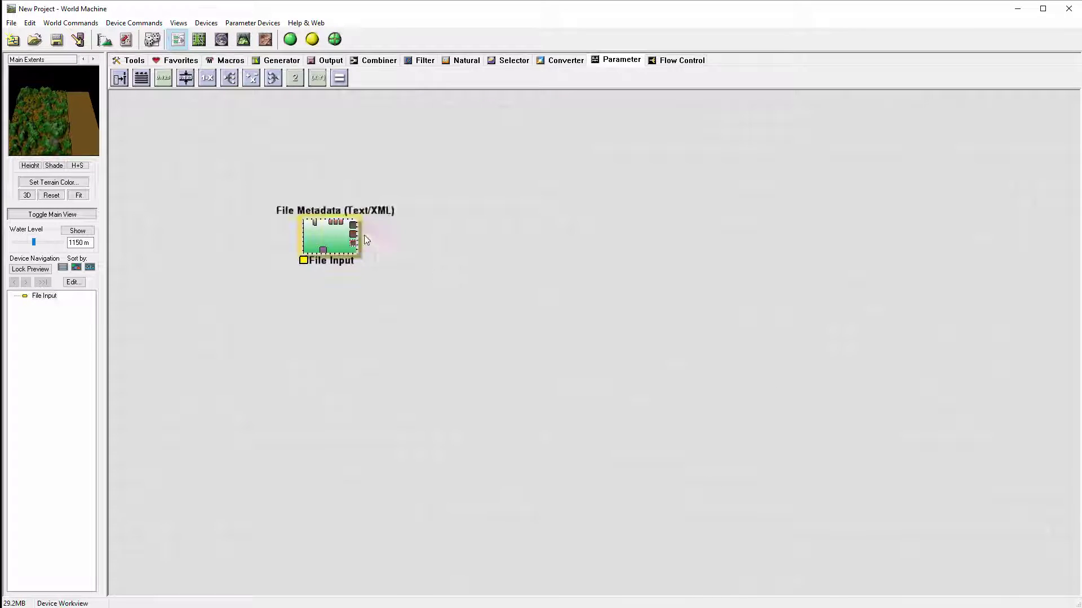
click(419, 63)
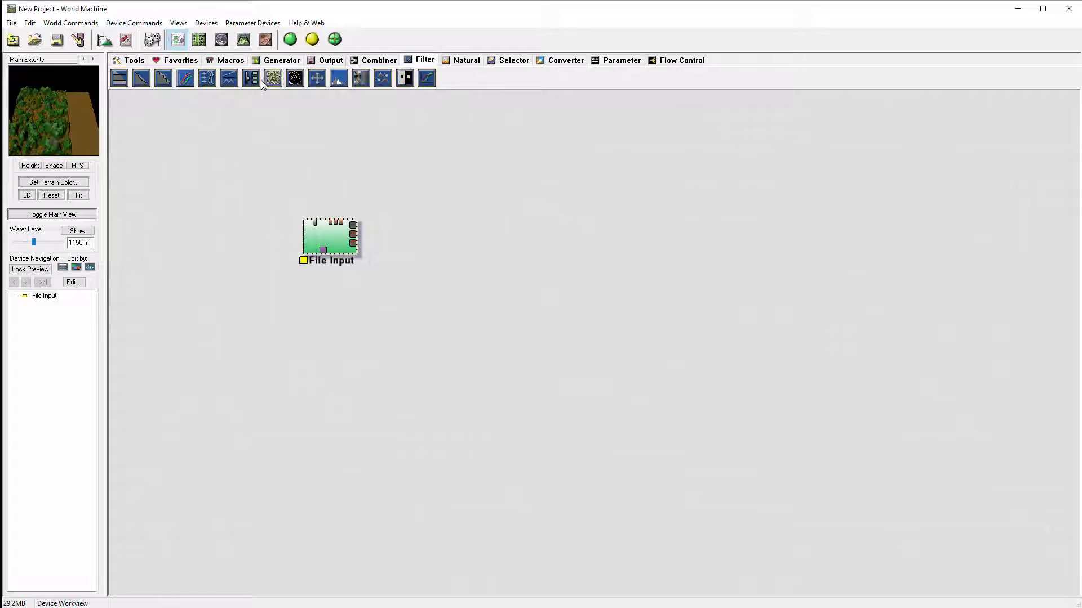
click(361, 78)
click(448, 233)
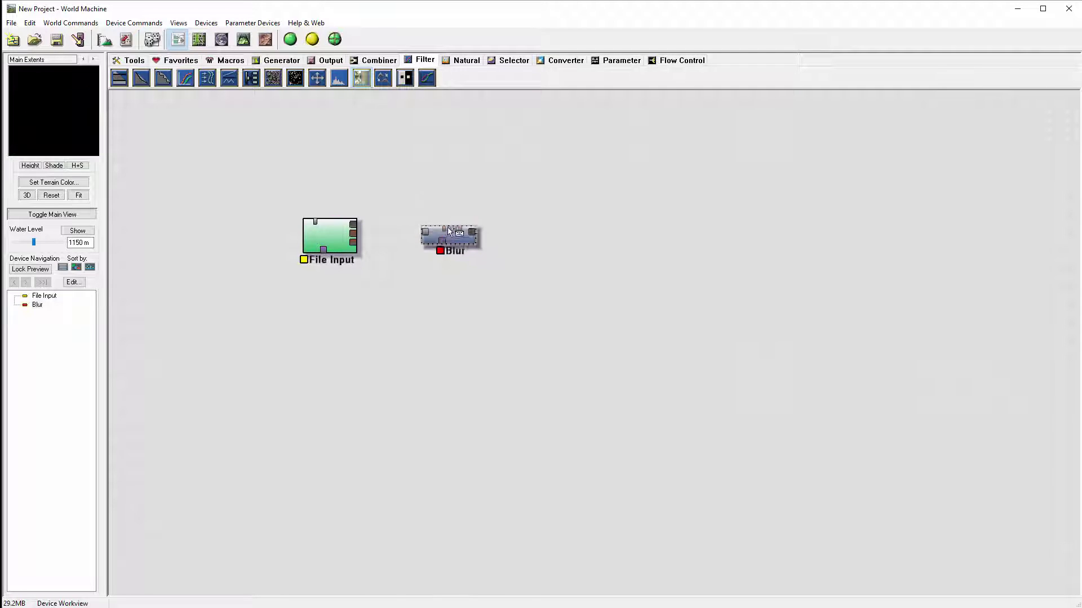
drag(353, 226, 425, 232)
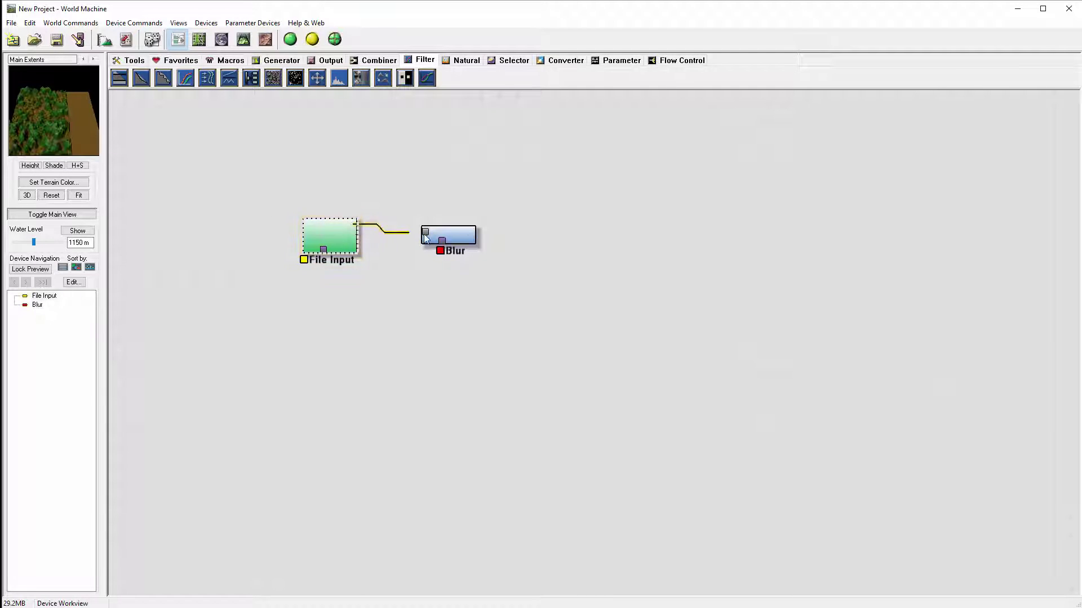
click(453, 239)
Set the Blur radius to 67 and move the Blur node up and right.
double_click(459, 243)
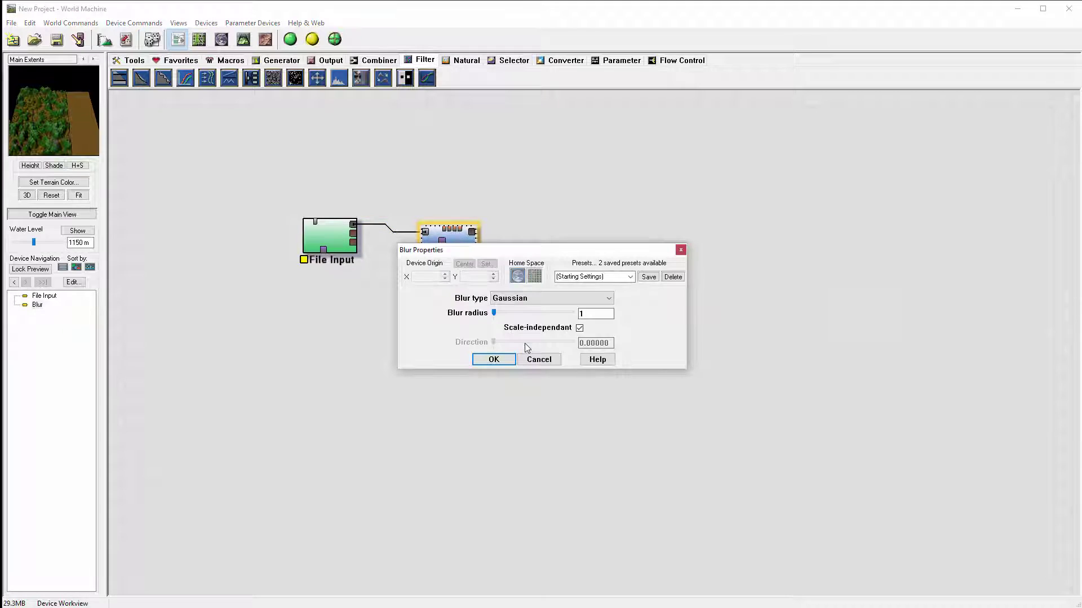
drag(495, 312, 554, 318)
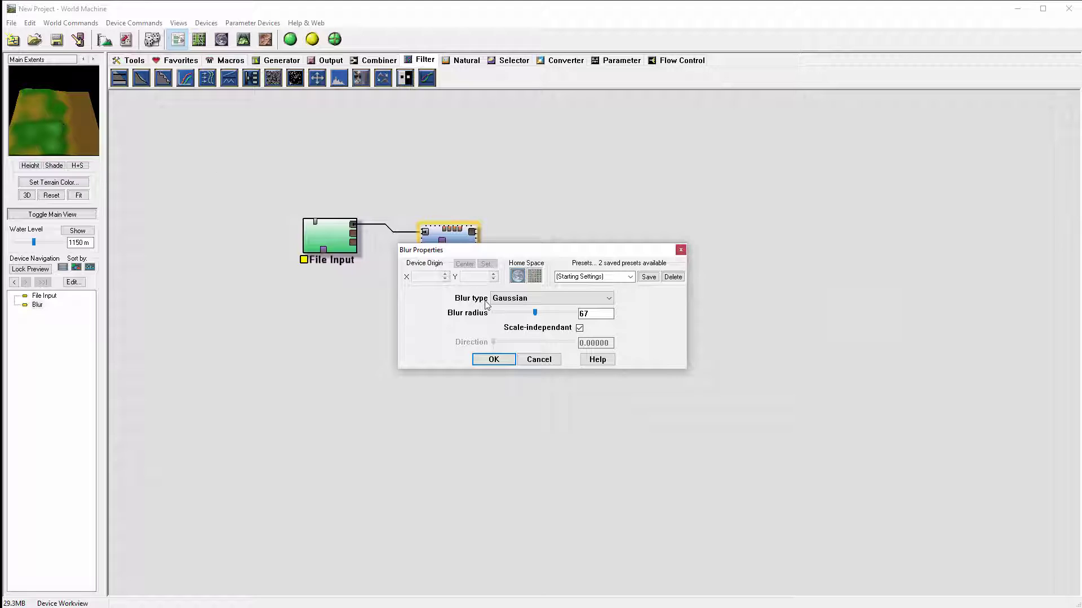
click(494, 359)
drag(460, 239, 498, 149)
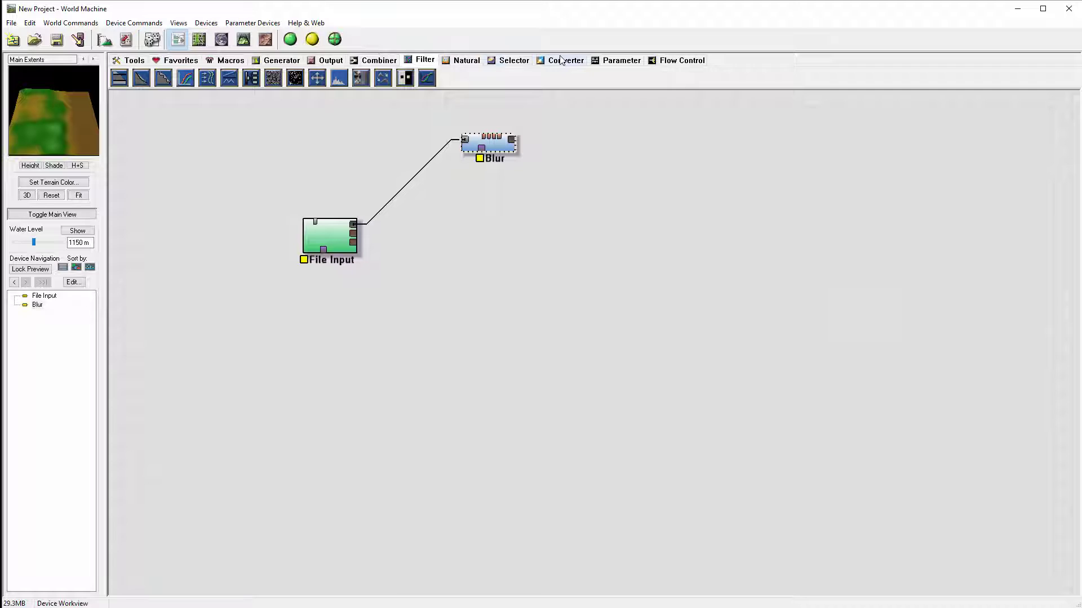
Add a Combiner fed by the Blur output and File Input's original heightmap.
click(376, 60)
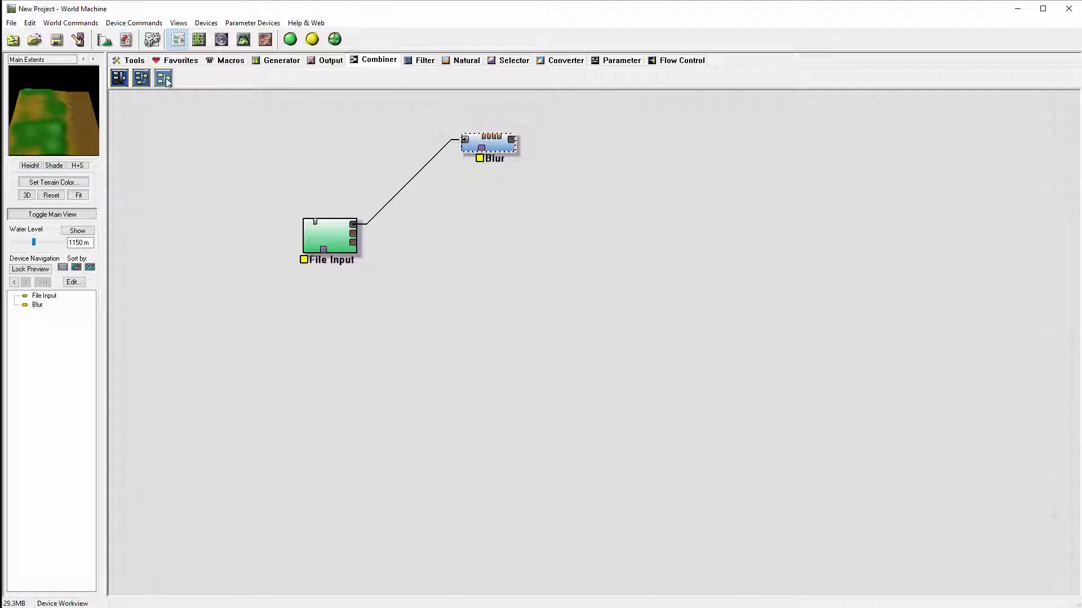
click(165, 79)
click(589, 186)
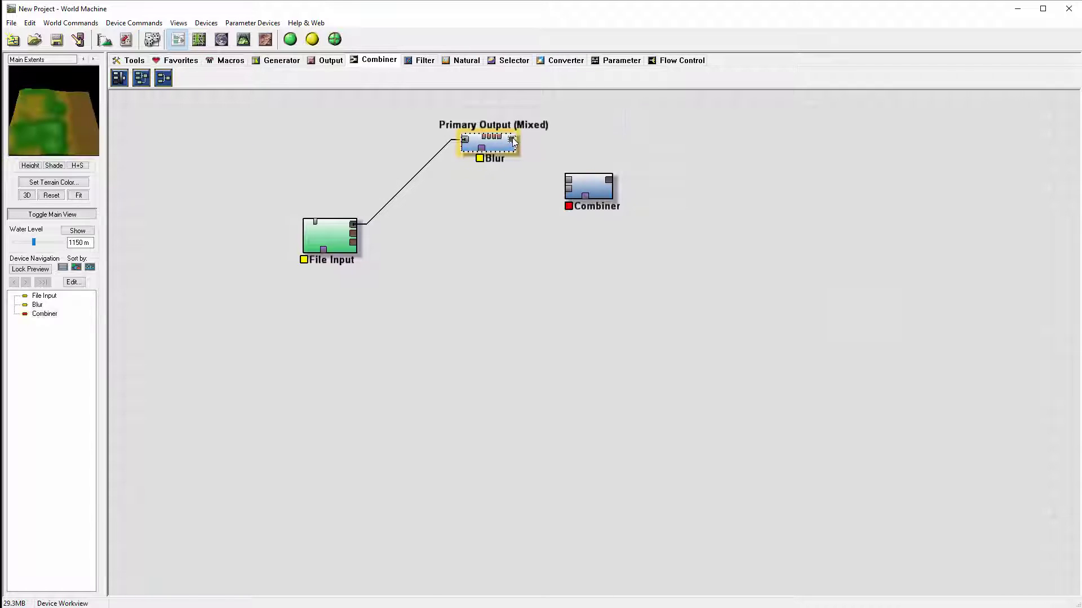
drag(512, 139, 568, 180)
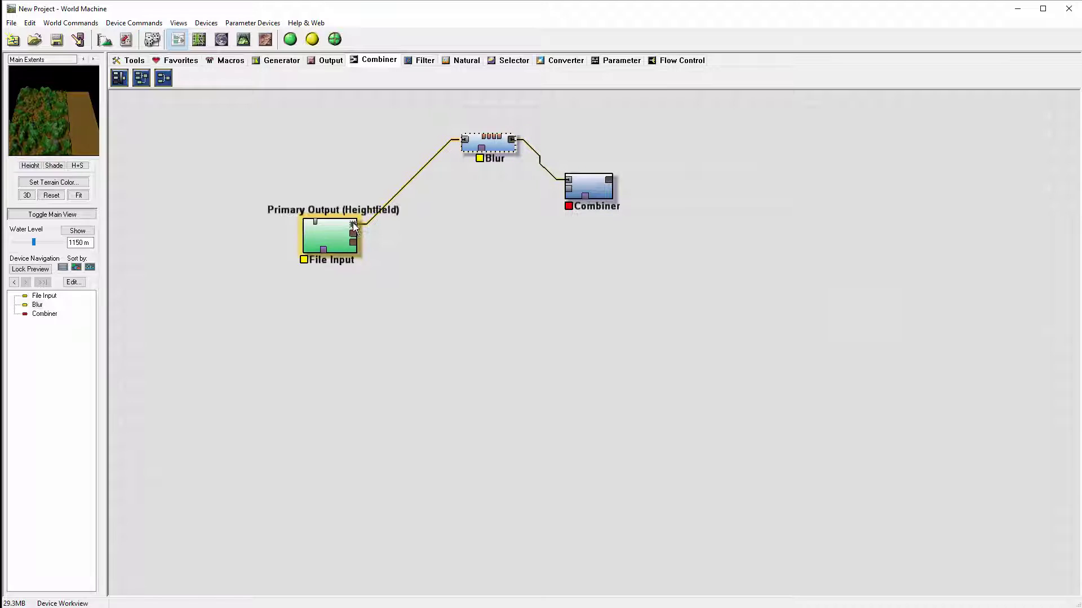
drag(354, 225, 568, 189)
click(594, 184)
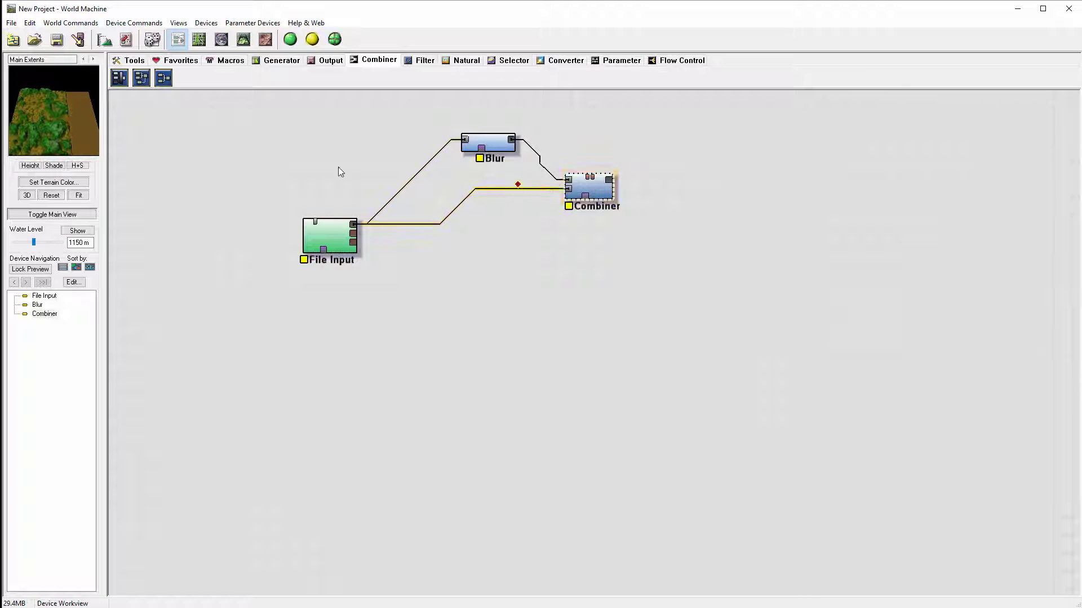
Set the Combiner to Average blending at a strength of about 0.45.
double_click(600, 195)
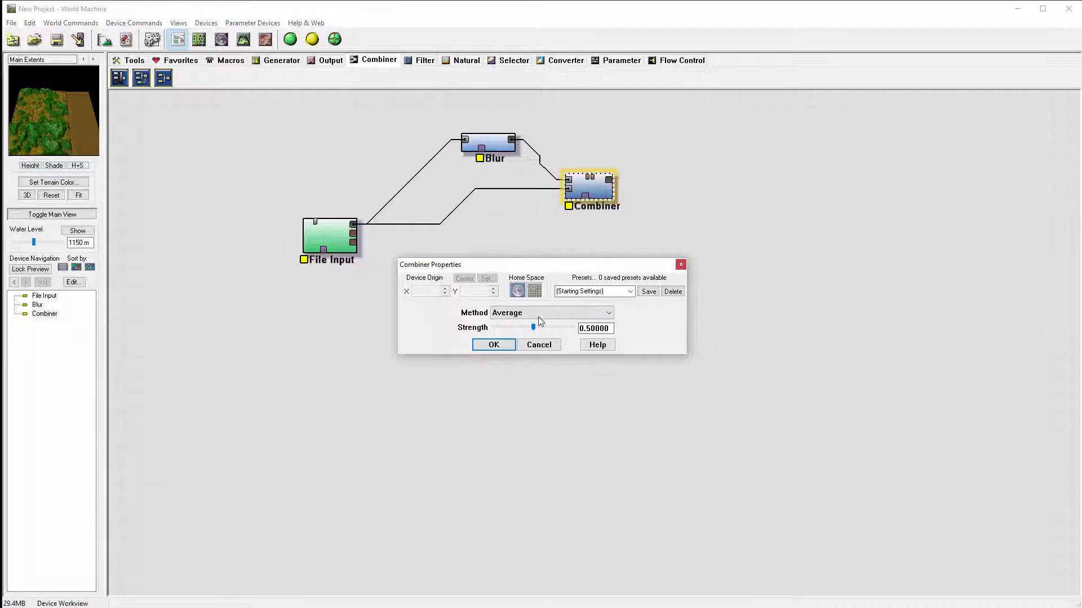
mouse_move(533, 327)
mouse_down()
mouse_move(625, 328)
mouse_move(472, 326)
mouse_move(550, 330)
mouse_move(479, 333)
mouse_move(519, 332)
mouse_up()
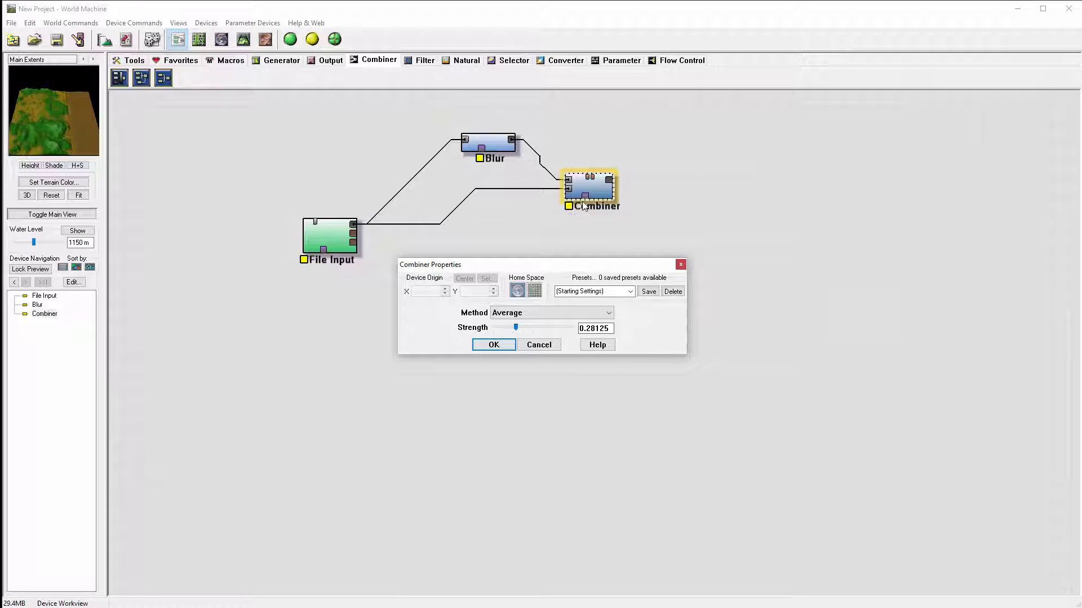
drag(574, 266, 584, 289)
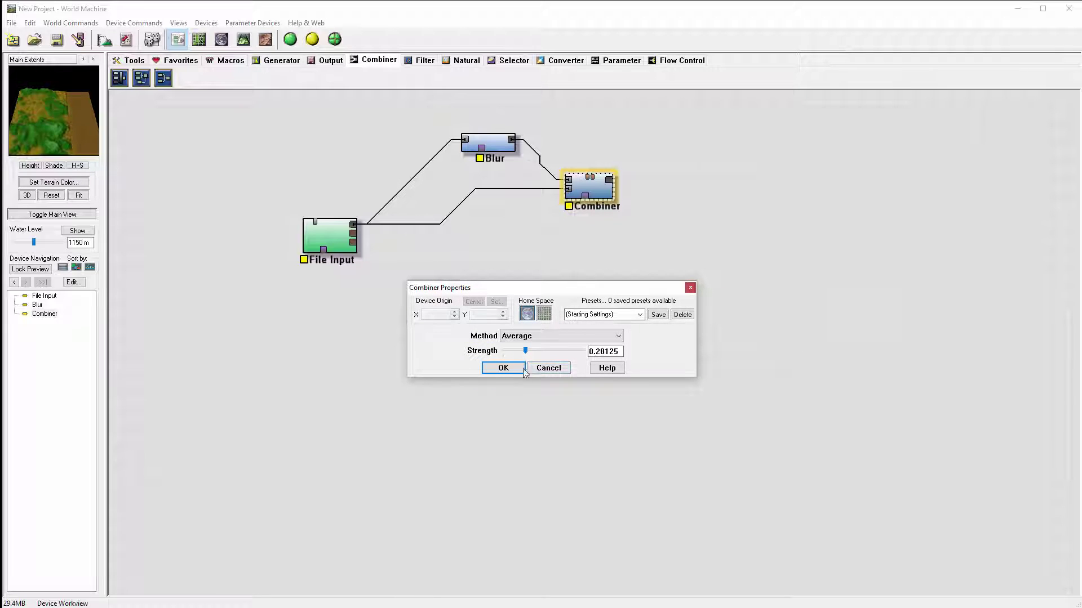
click(535, 336)
click(534, 336)
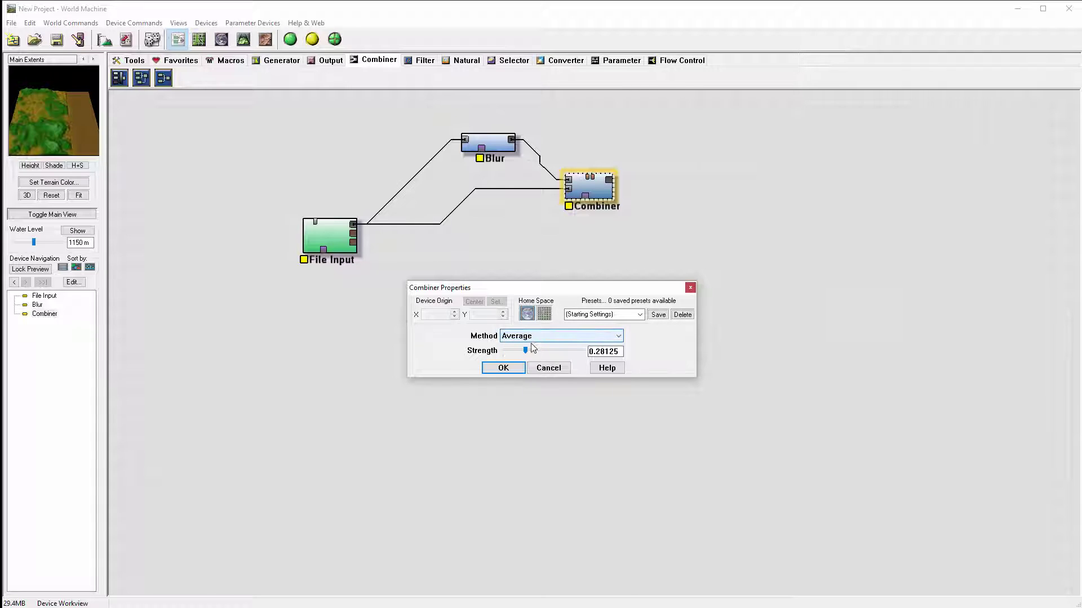
drag(524, 351, 539, 350)
Try the Min and Add blend methods, then settle back on Average.
click(536, 336)
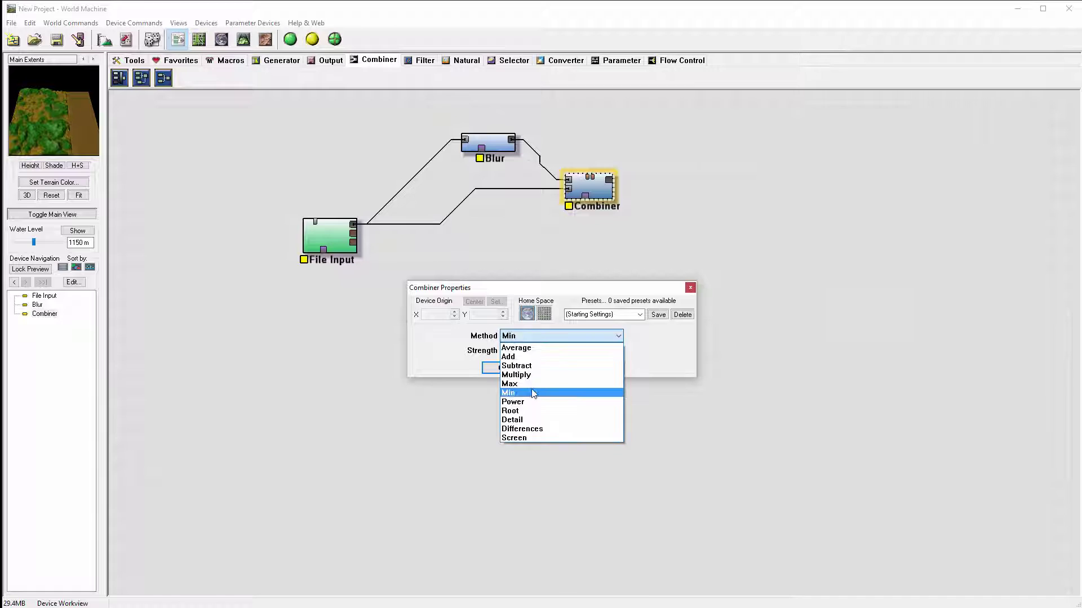
click(533, 387)
click(534, 336)
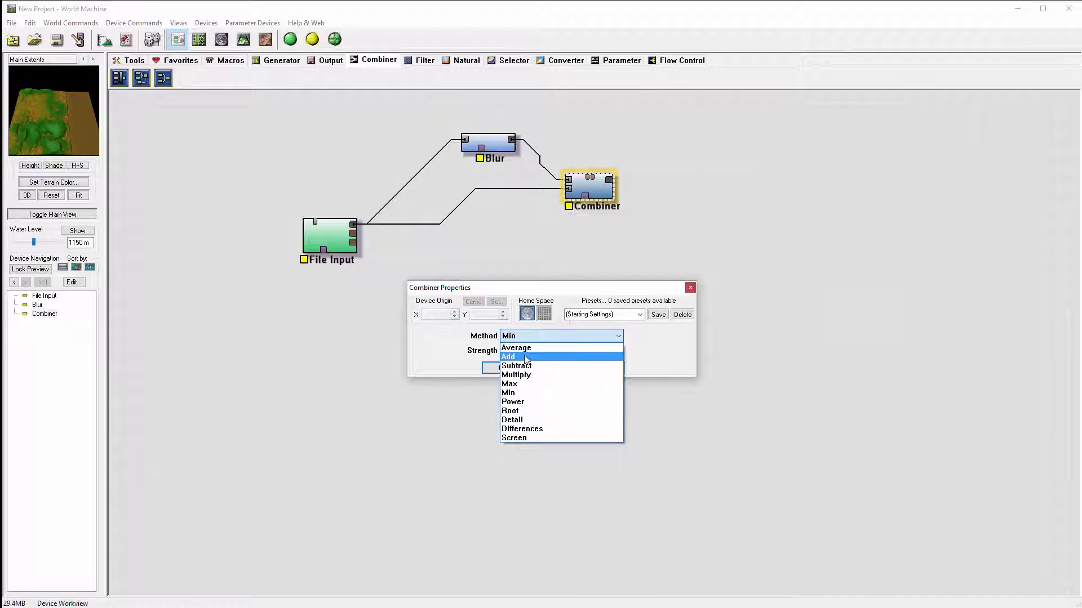
click(526, 356)
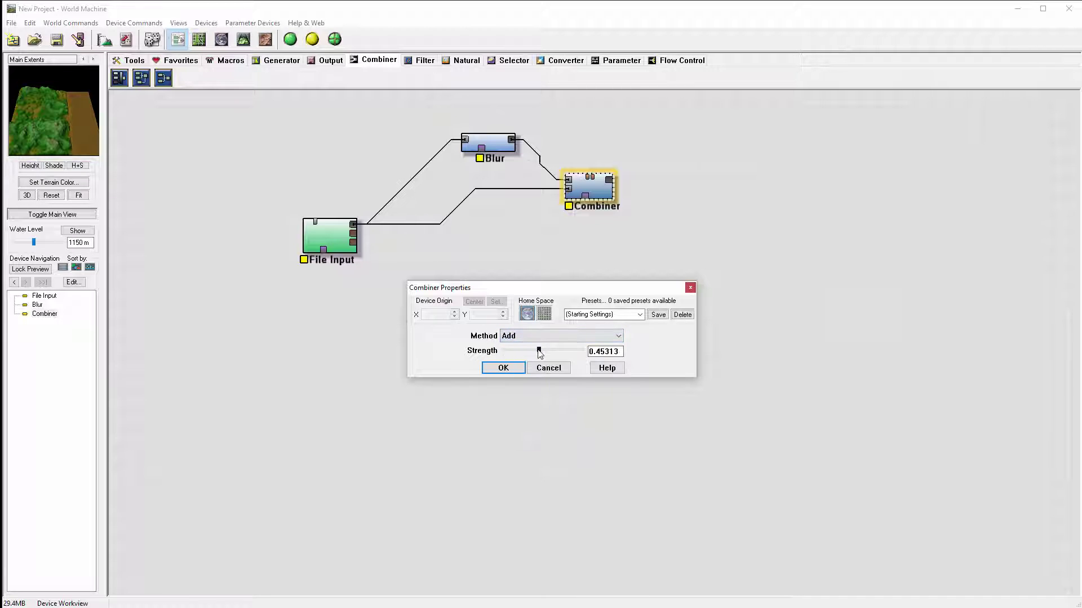
drag(539, 352, 490, 350)
click(538, 335)
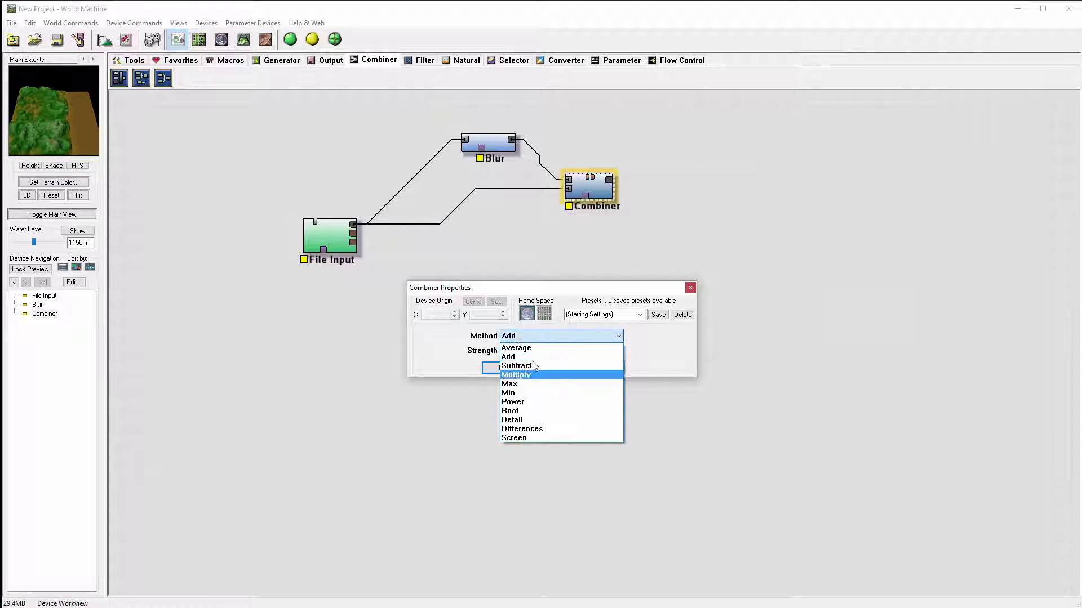
click(539, 391)
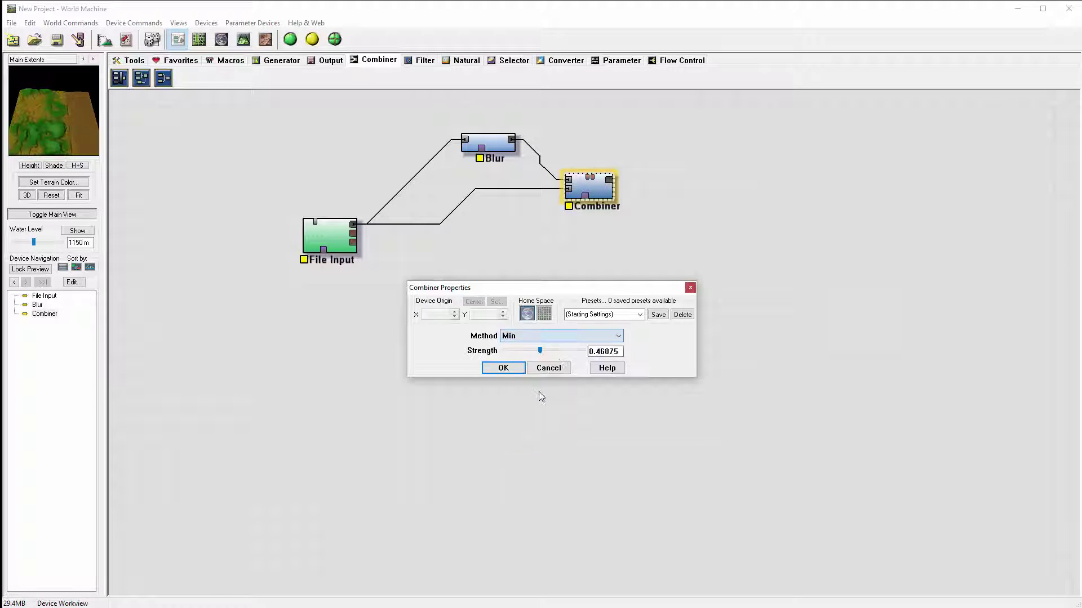
mouse_move(535, 353)
mouse_down()
mouse_move(493, 352)
mouse_move(550, 351)
mouse_move(501, 352)
mouse_move(539, 353)
mouse_up()
click(548, 333)
click(538, 347)
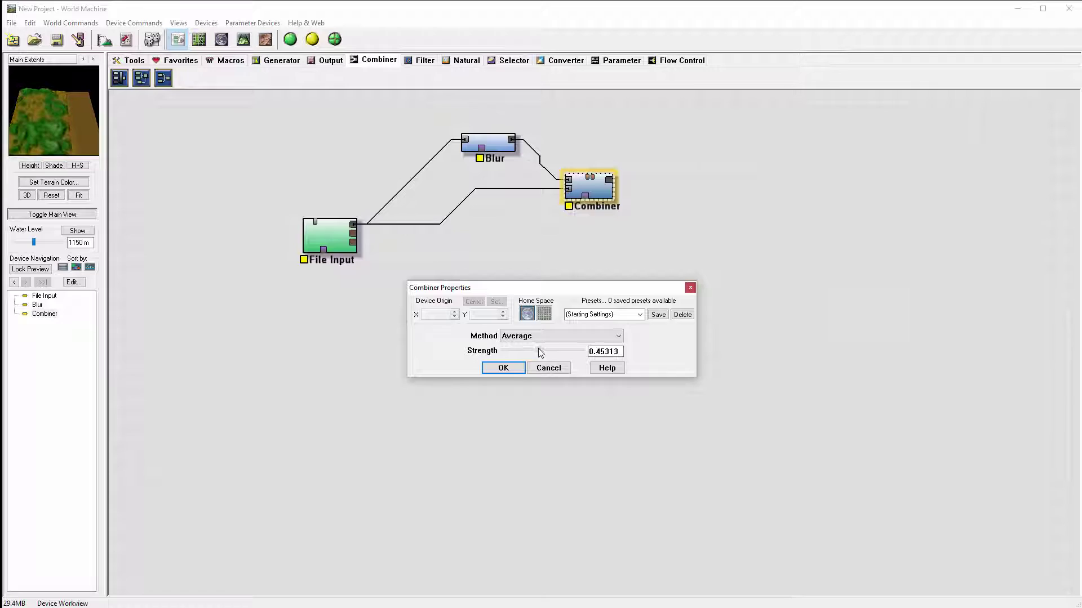
click(503, 367)
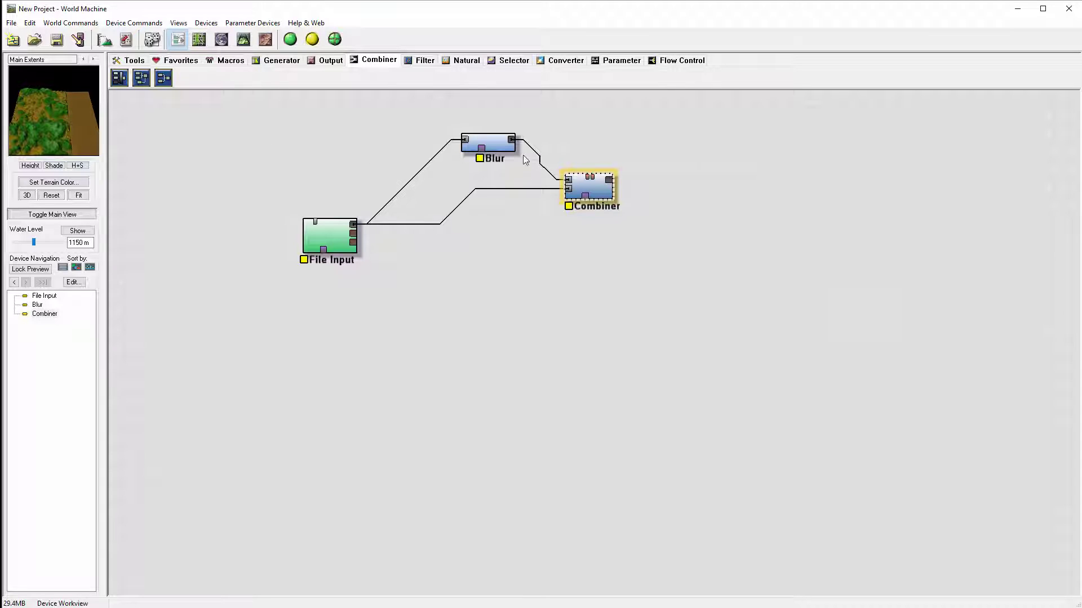
Add a Gradient as the Combiner's mask with direction 174, and preview the result.
click(282, 60)
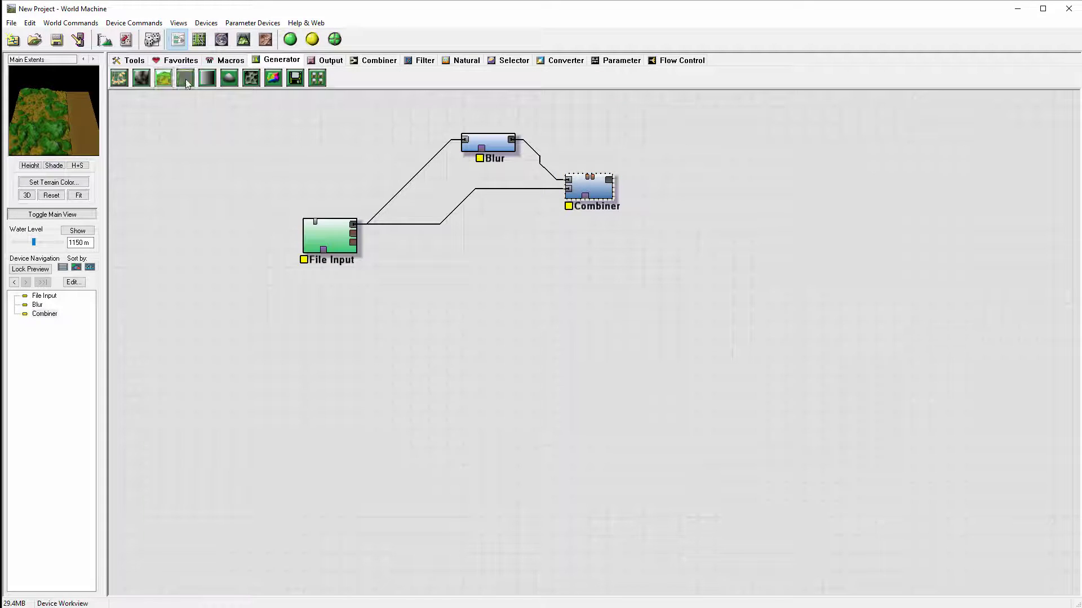
drag(208, 78, 600, 190)
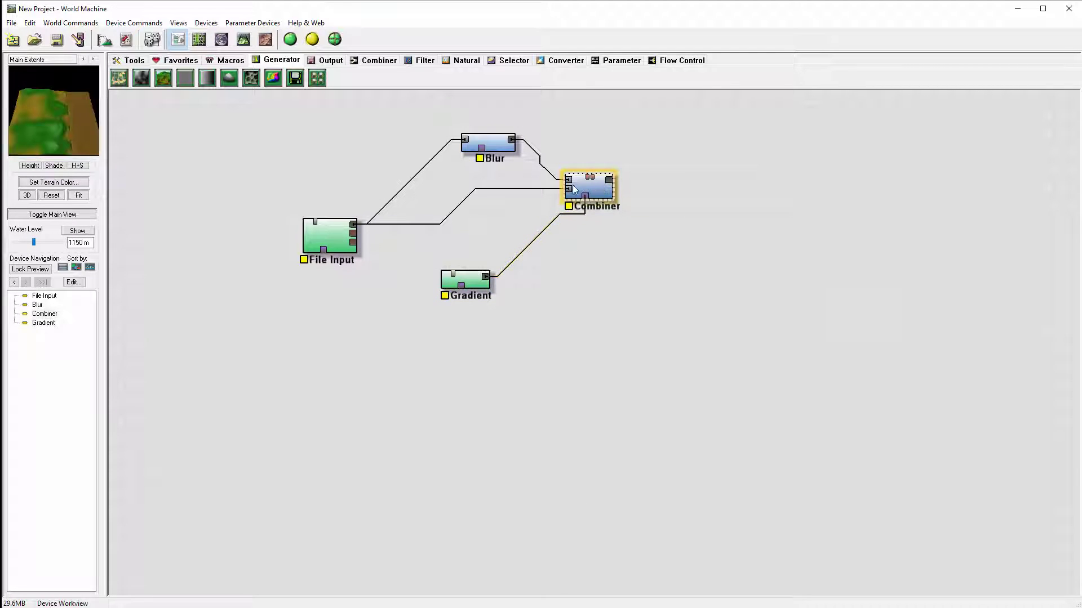
double_click(475, 284)
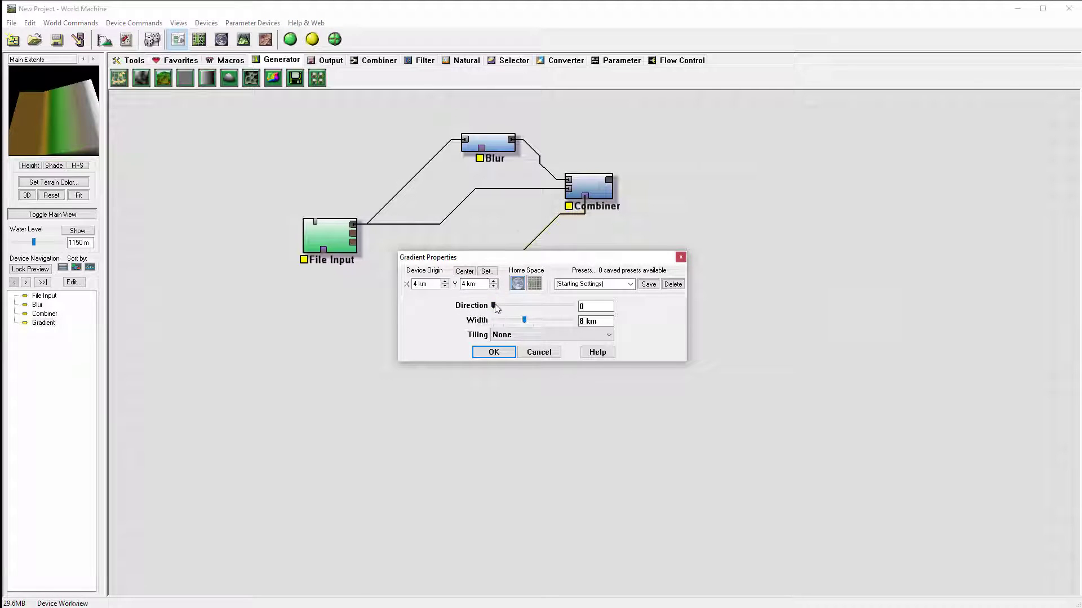
drag(494, 306, 534, 307)
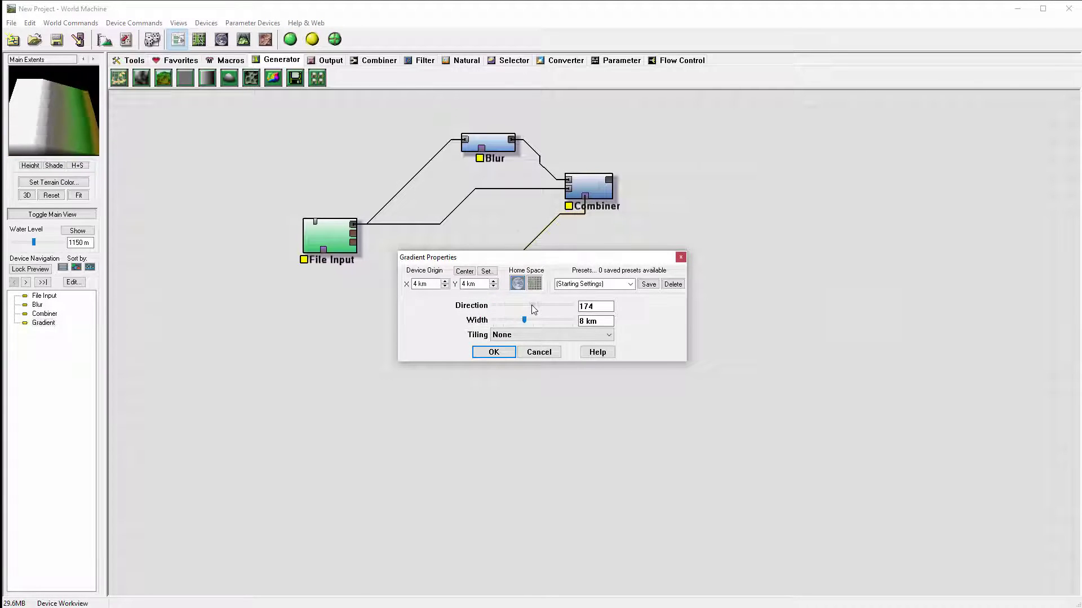
click(493, 352)
click(589, 183)
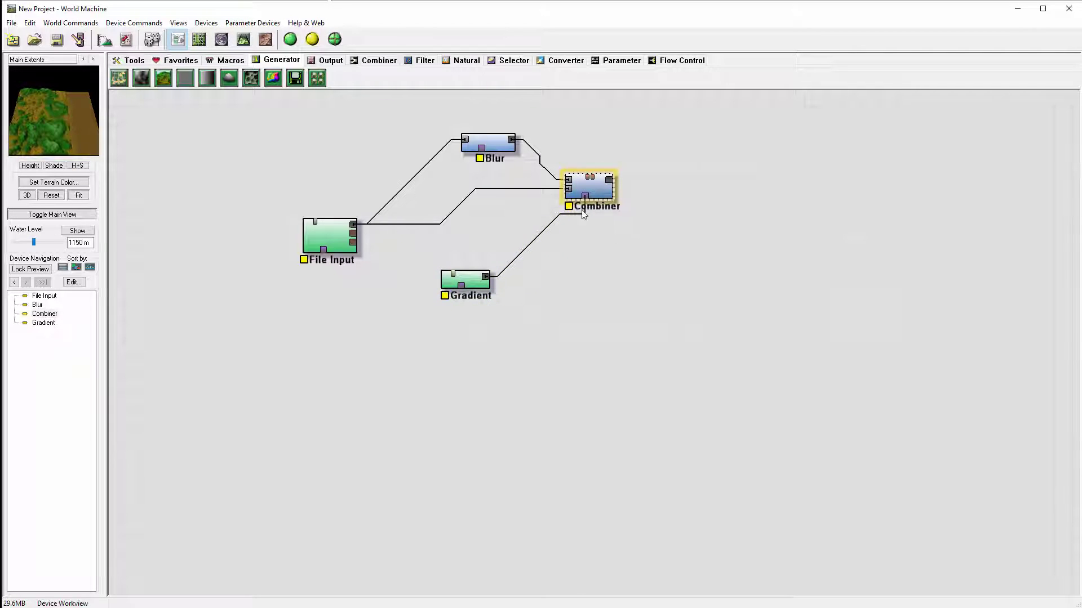
click(472, 279)
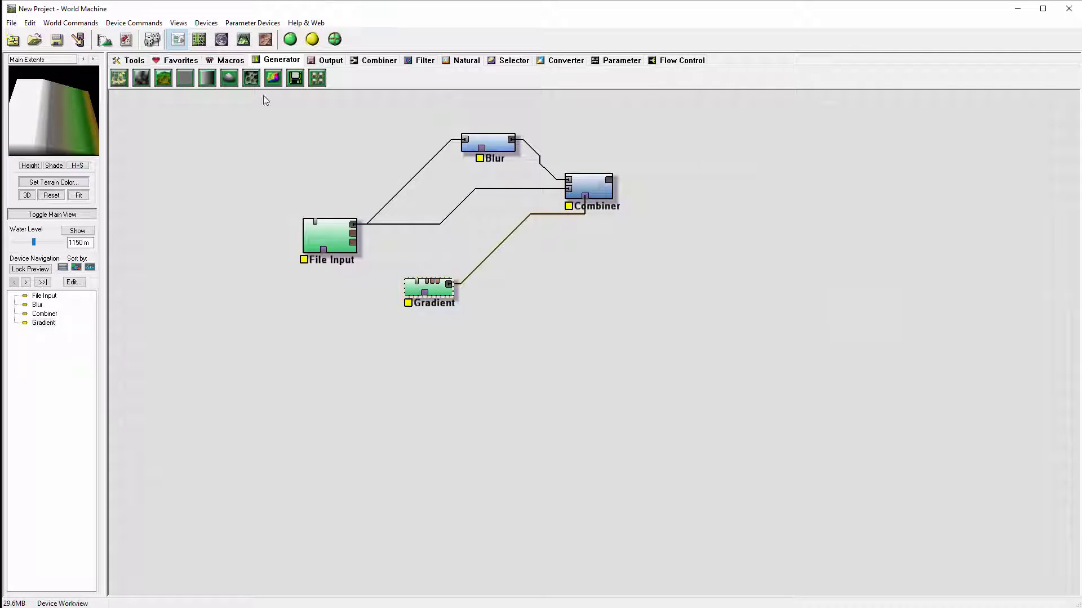
Lock the preview on the Combiner and orbit the terrain in 3D view.
click(244, 39)
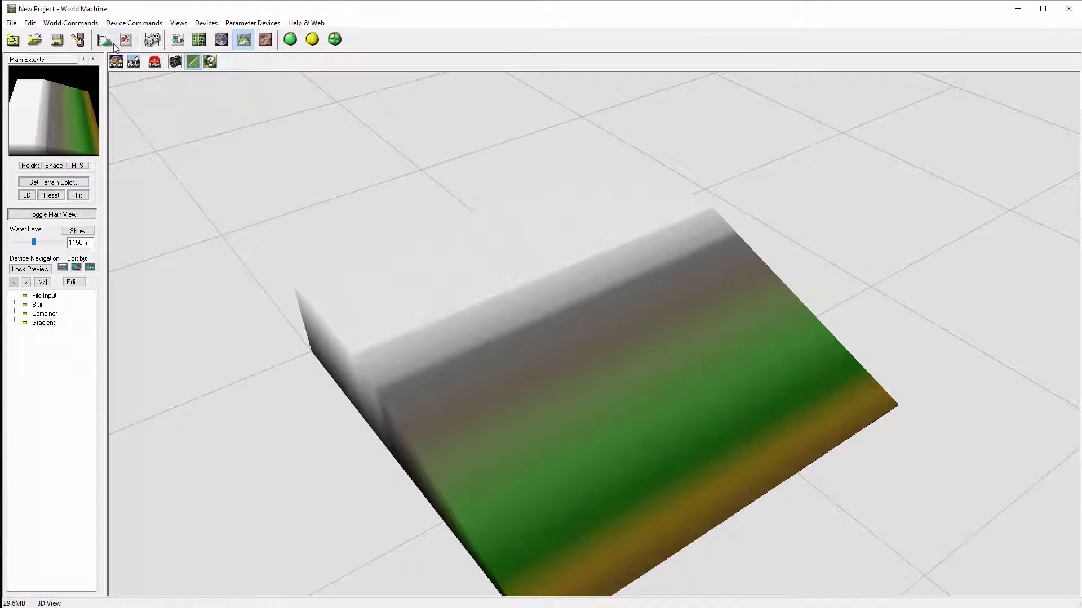
click(178, 39)
click(592, 184)
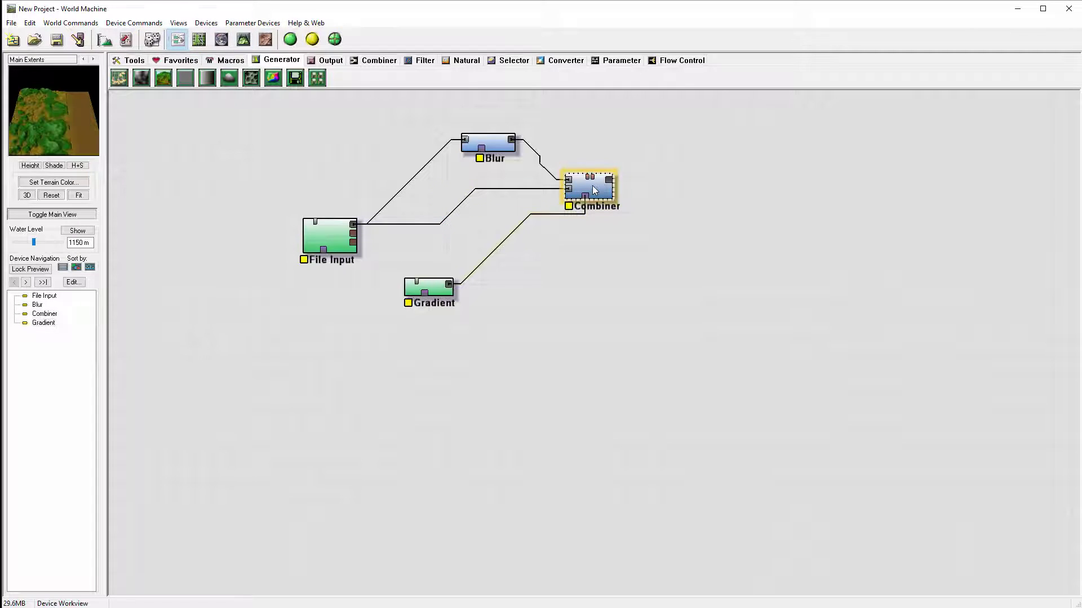
right_click(593, 185)
click(688, 204)
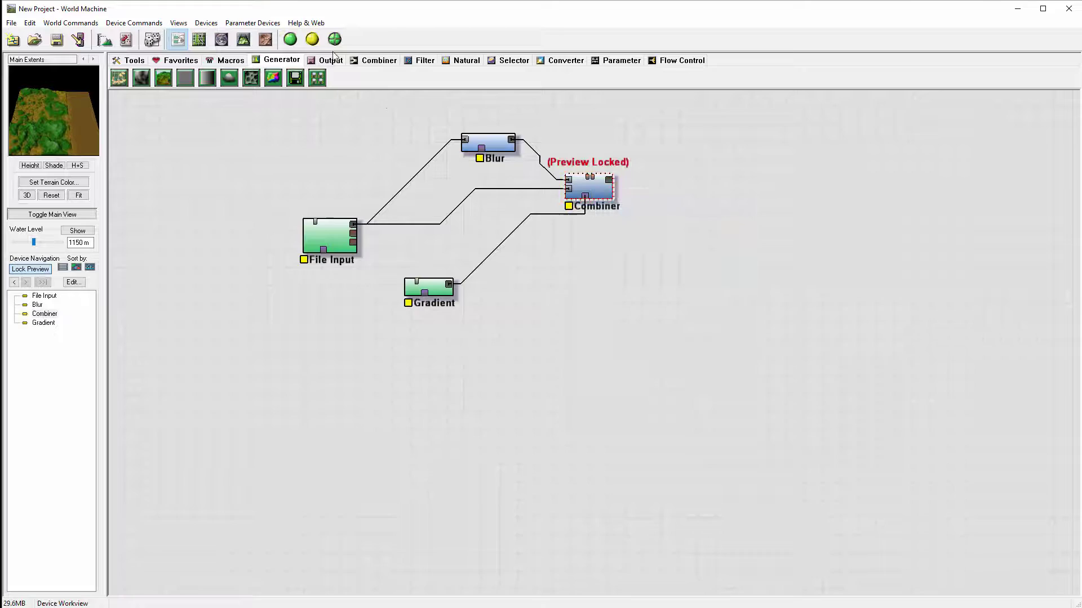
click(243, 39)
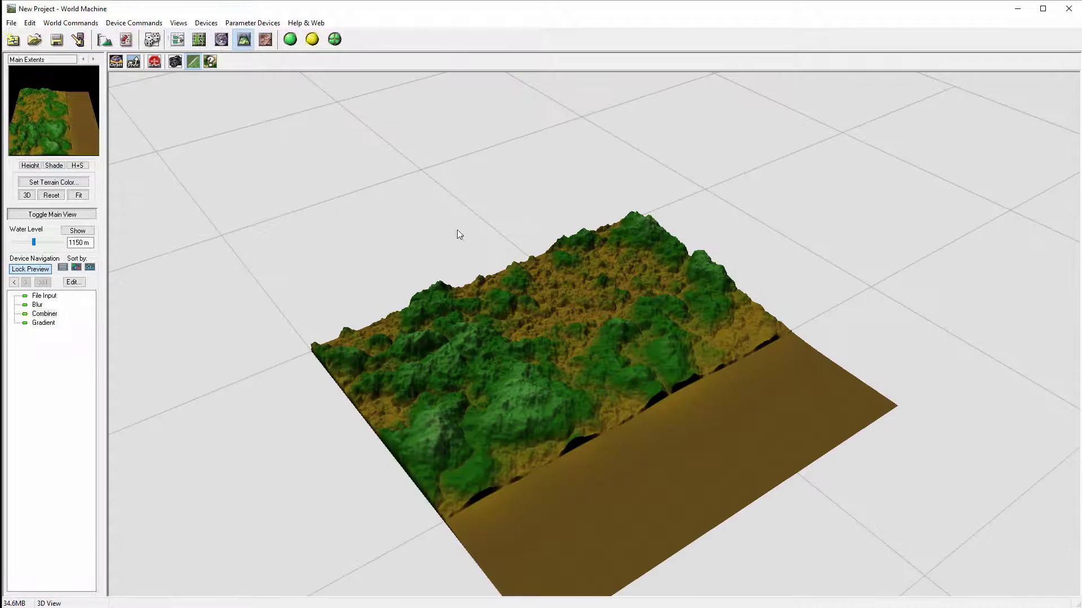
drag(457, 229, 645, 355)
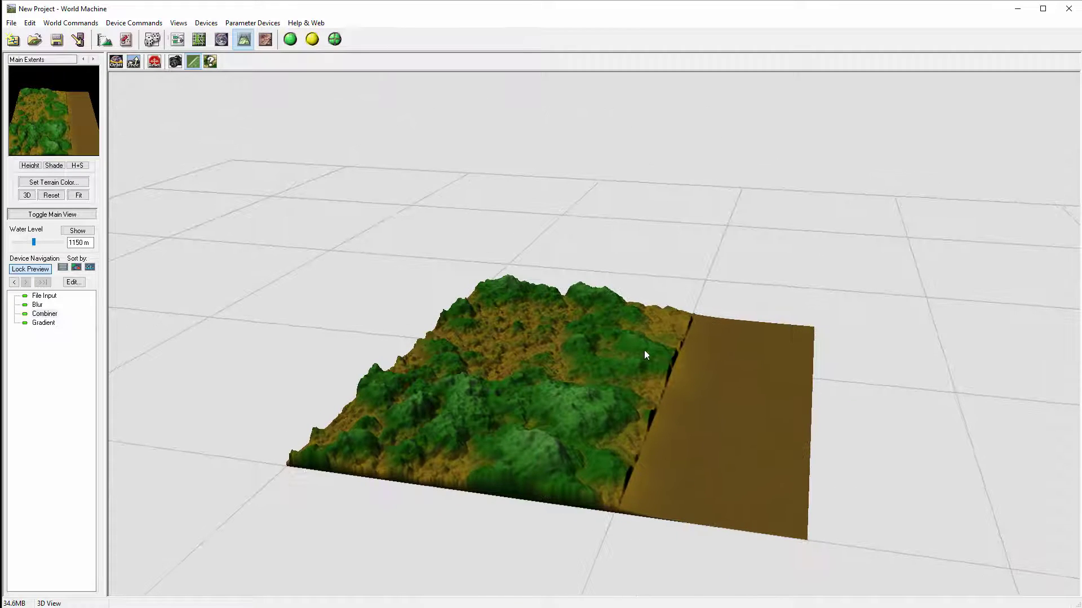
Narrow the Gradient width from 8 km to about 1.6 km.
double_click(44, 323)
drag(547, 256, 577, 135)
mouse_move(555, 202)
mouse_down()
mouse_move(508, 200)
mouse_move(551, 198)
mouse_move(536, 198)
mouse_up()
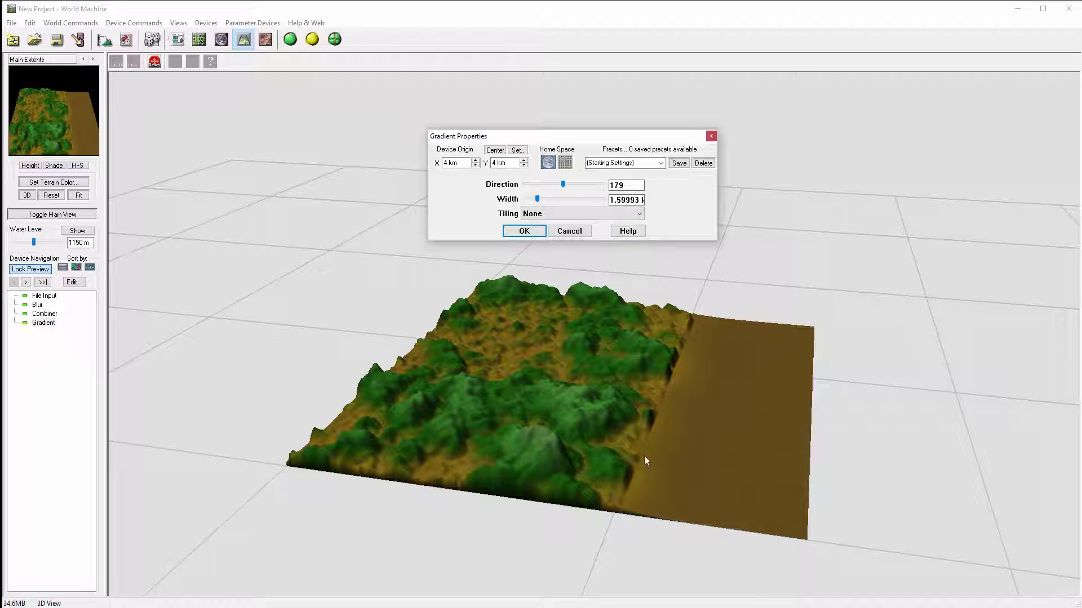
Apply the Gradient, then test Combiner strengths 0 and 0.64 with Min blending.
click(532, 231)
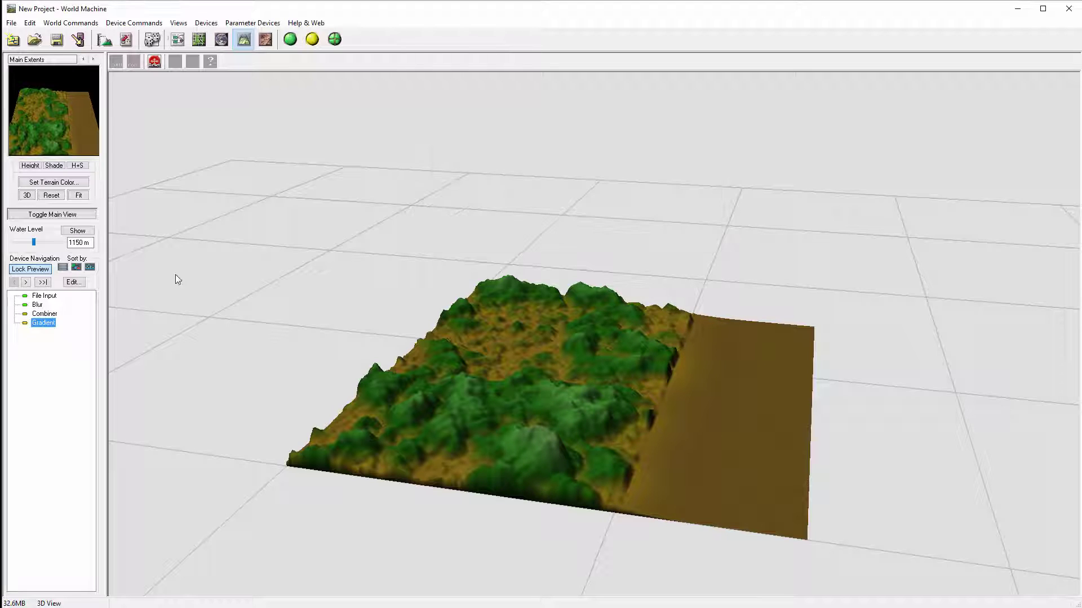
double_click(46, 314)
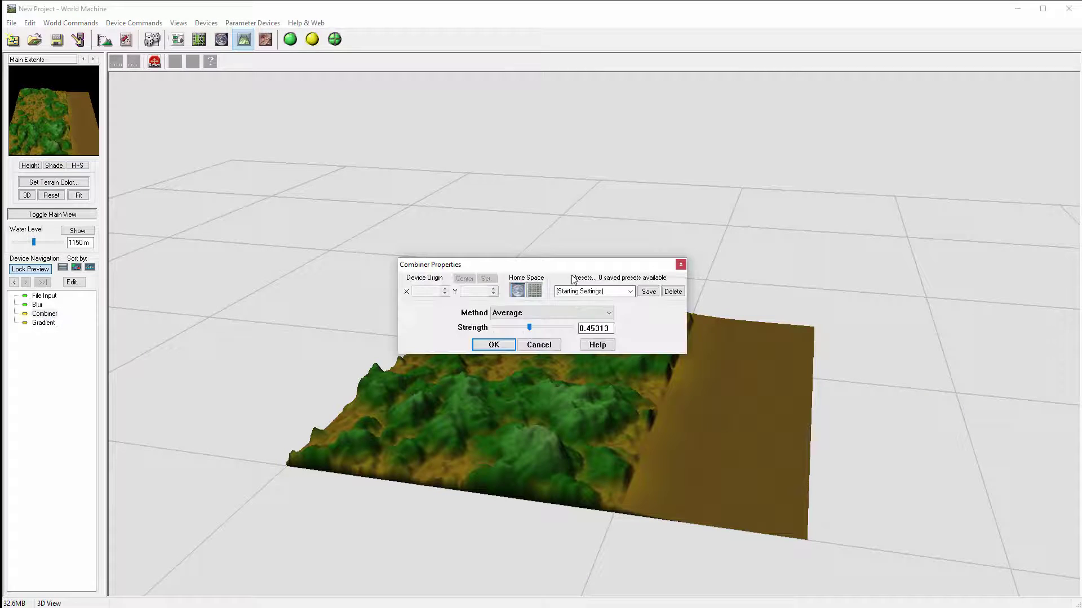
drag(573, 265, 642, 138)
drag(601, 196, 565, 197)
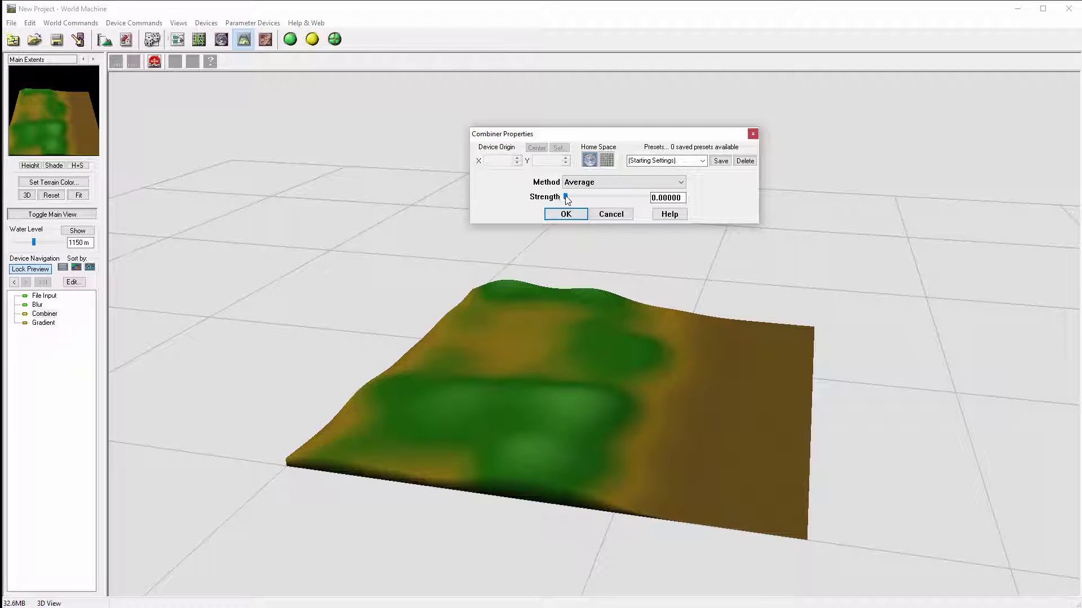
drag(566, 198, 607, 201)
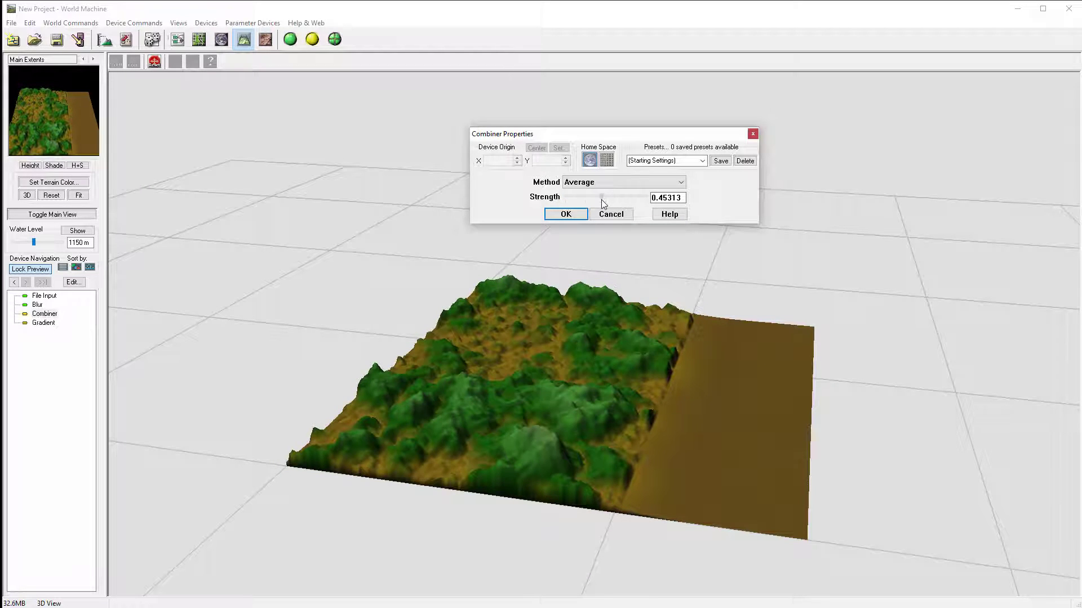
click(631, 182)
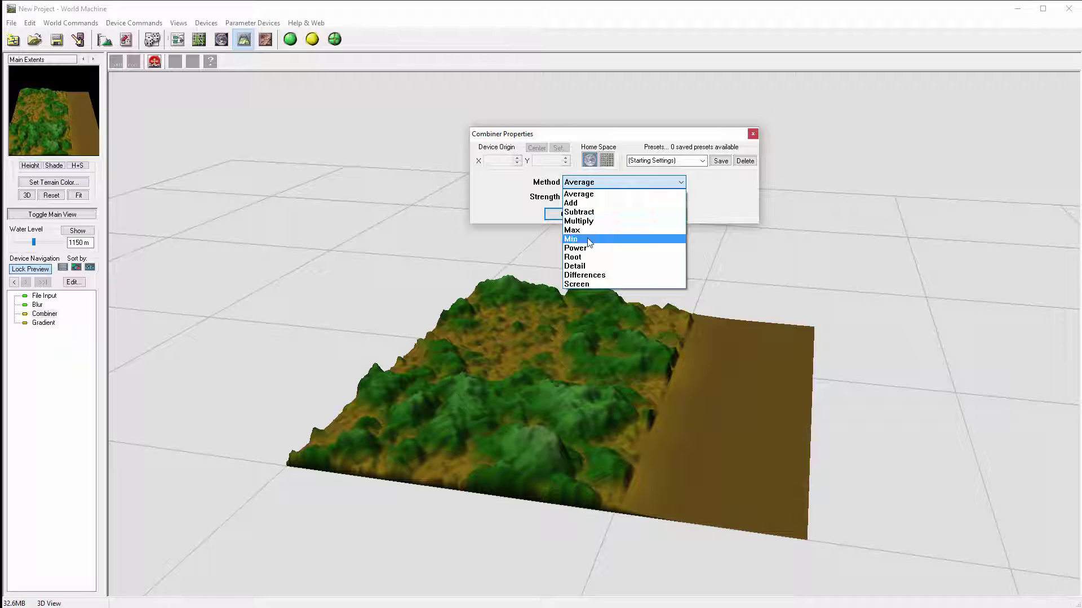
click(586, 238)
Settle the Combiner on Average at strength about 0.52 and return to the graph.
mouse_move(612, 199)
mouse_down()
mouse_move(626, 197)
mouse_move(615, 197)
mouse_up()
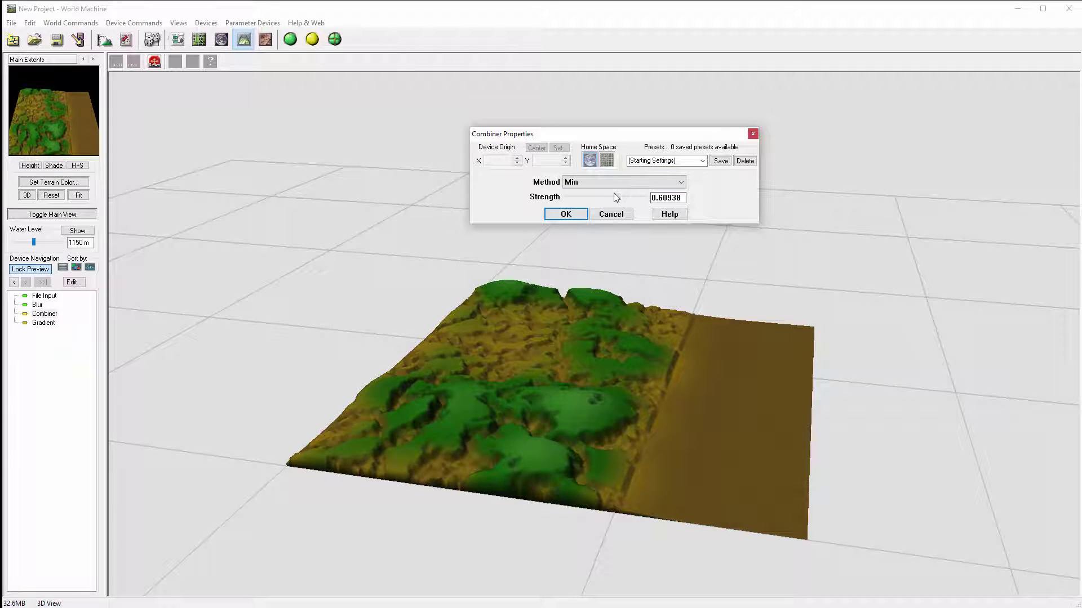
click(613, 182)
click(584, 201)
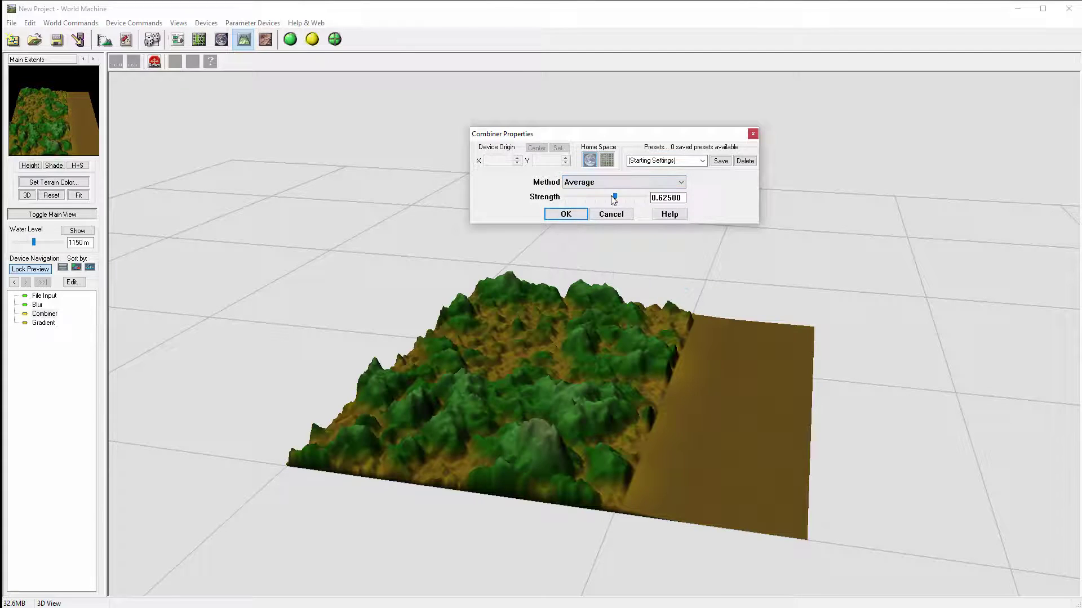
drag(615, 198, 607, 198)
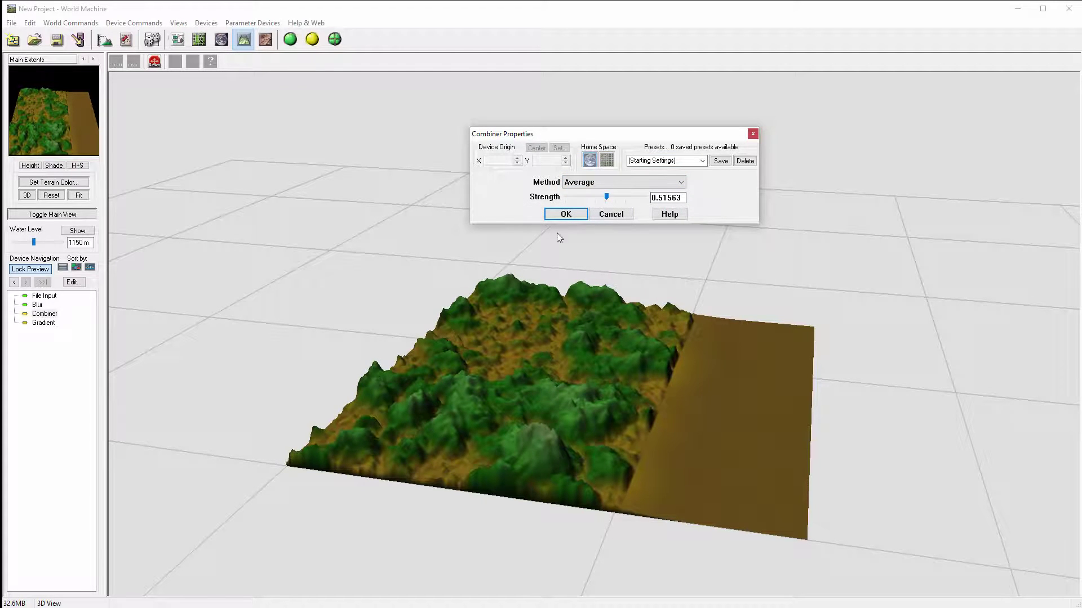
click(566, 215)
click(178, 38)
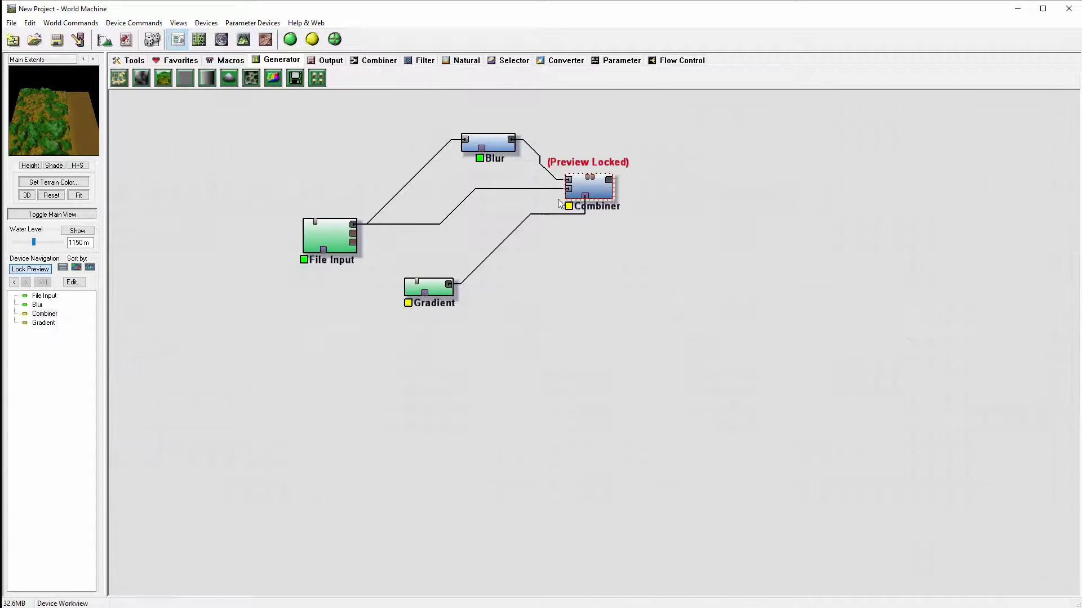
Move the Gradient down, insert a Clamp before the Combiner, and unlock the preview.
click(428, 288)
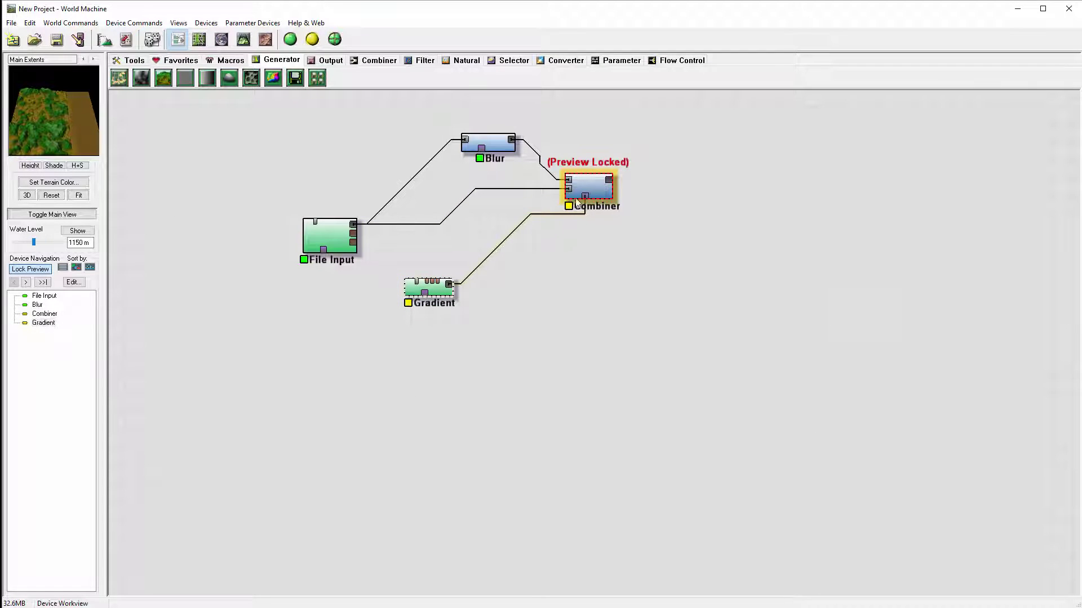
drag(434, 290, 427, 308)
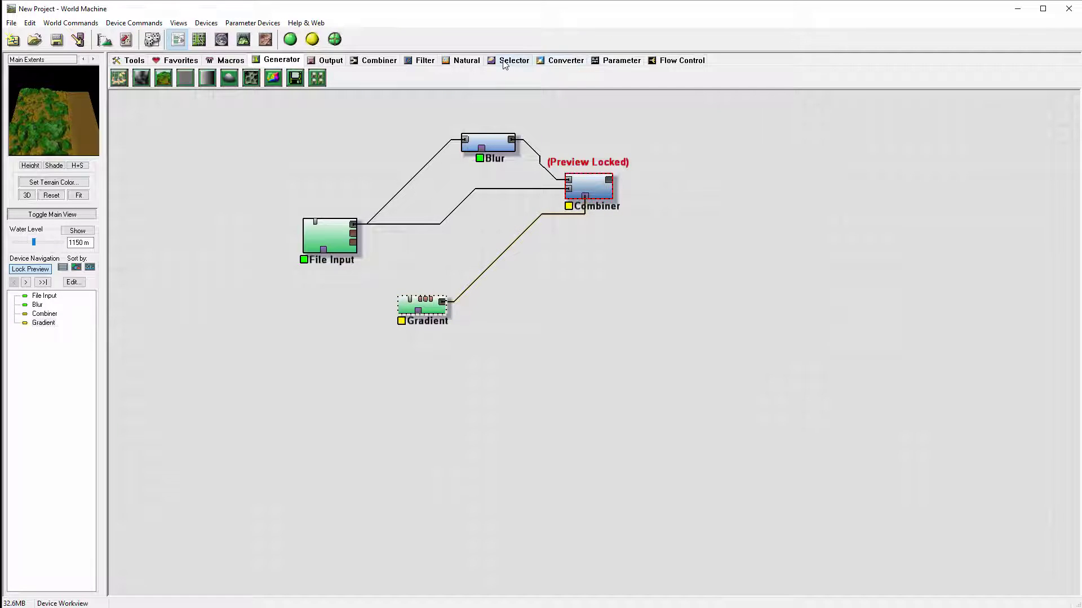
click(423, 59)
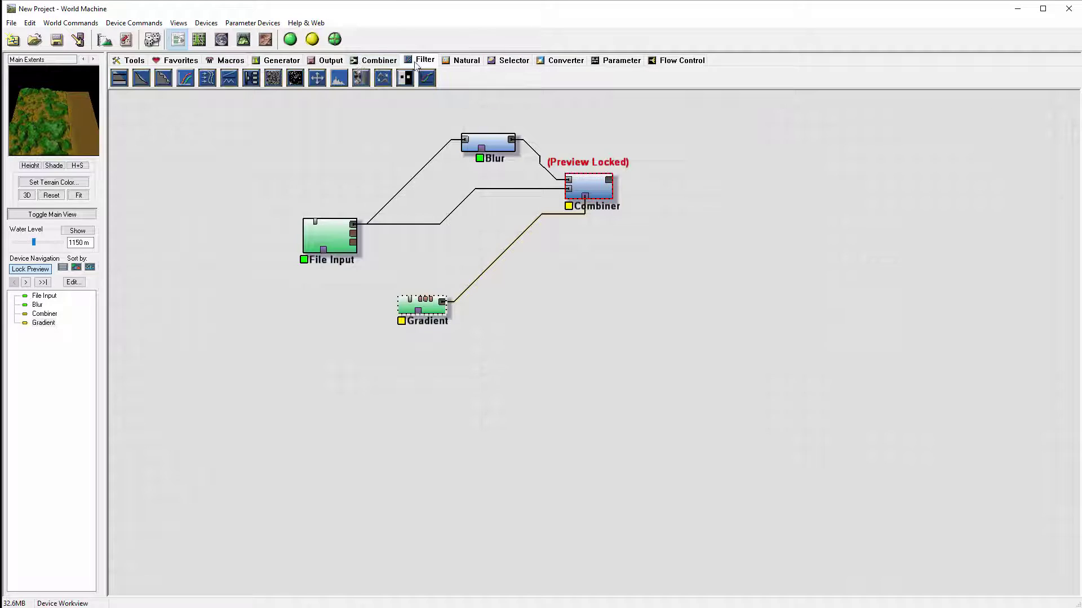
drag(119, 77, 504, 265)
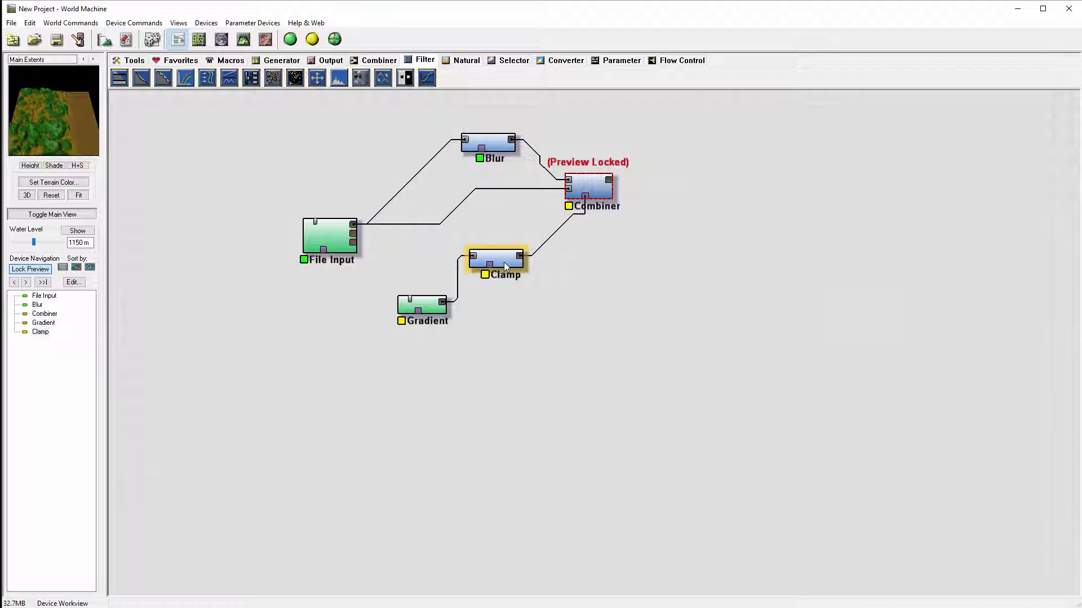
click(586, 189)
right_click(587, 190)
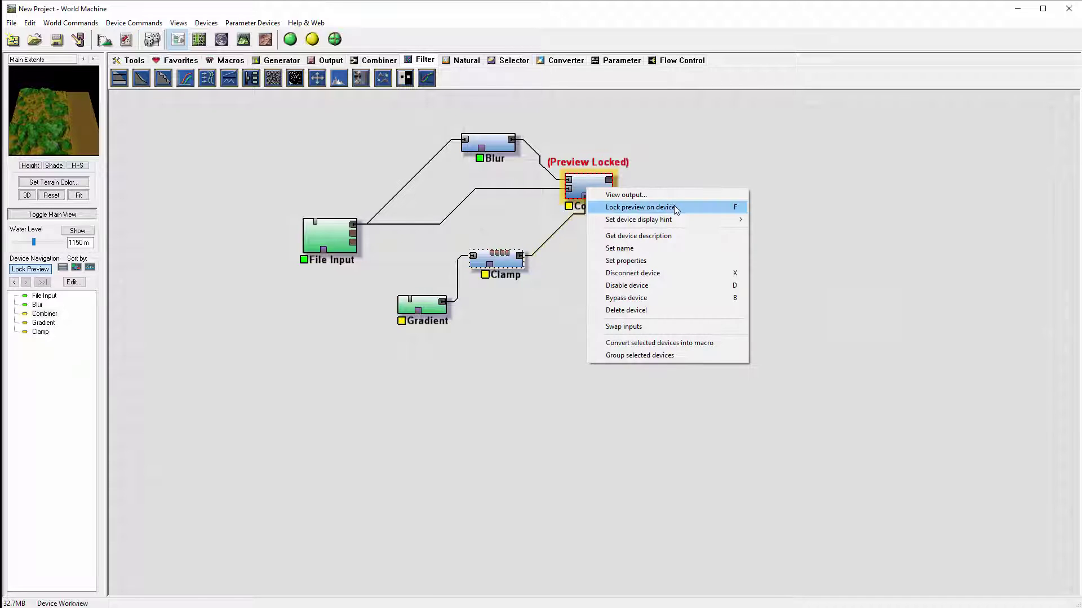
click(674, 207)
Set the Clamp to Clip heights from 0 m to 840 m.
double_click(496, 259)
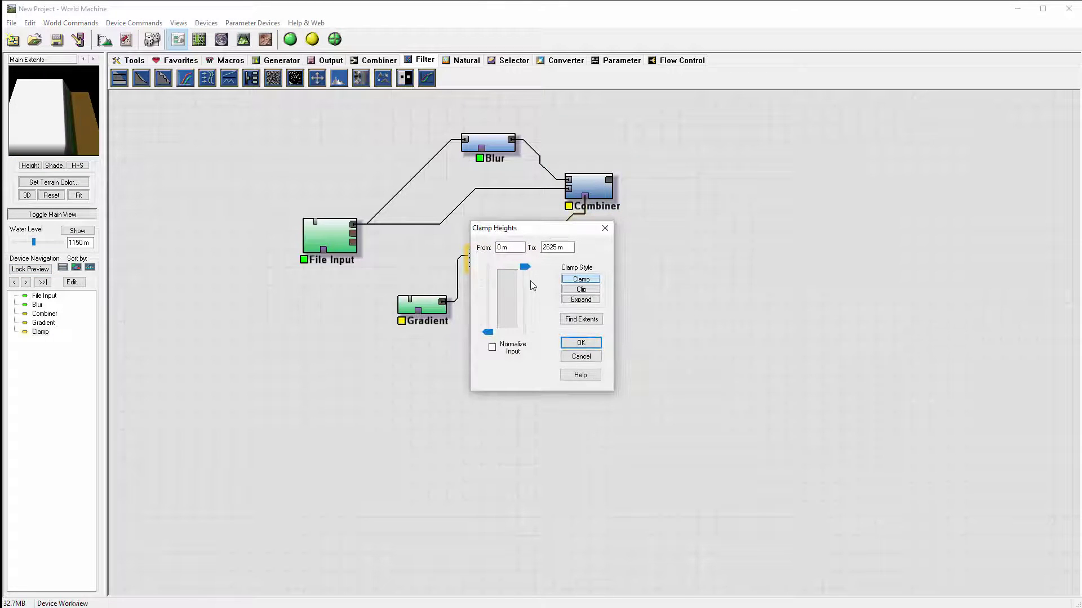
click(581, 289)
drag(524, 266, 523, 312)
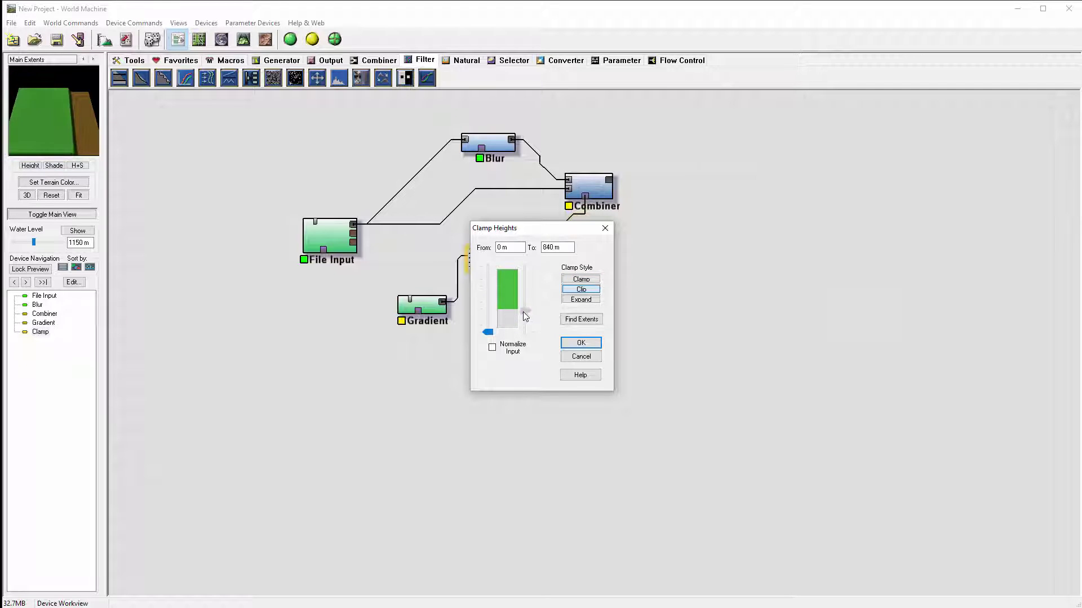
click(581, 342)
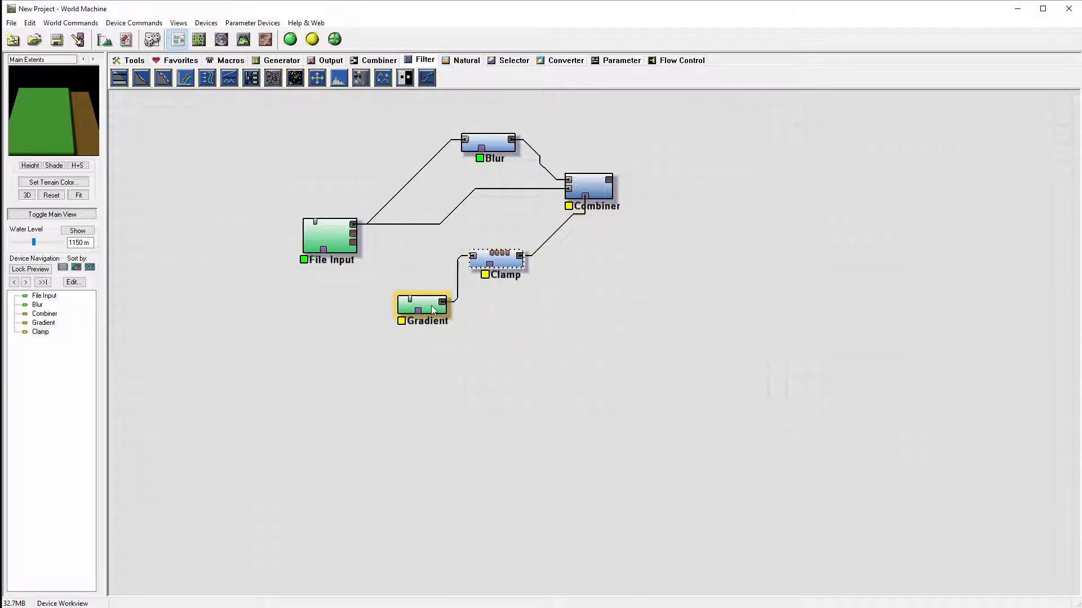
Widen the Gradient to about 4.2 km and move its node down and left.
double_click(432, 309)
drag(509, 320, 516, 321)
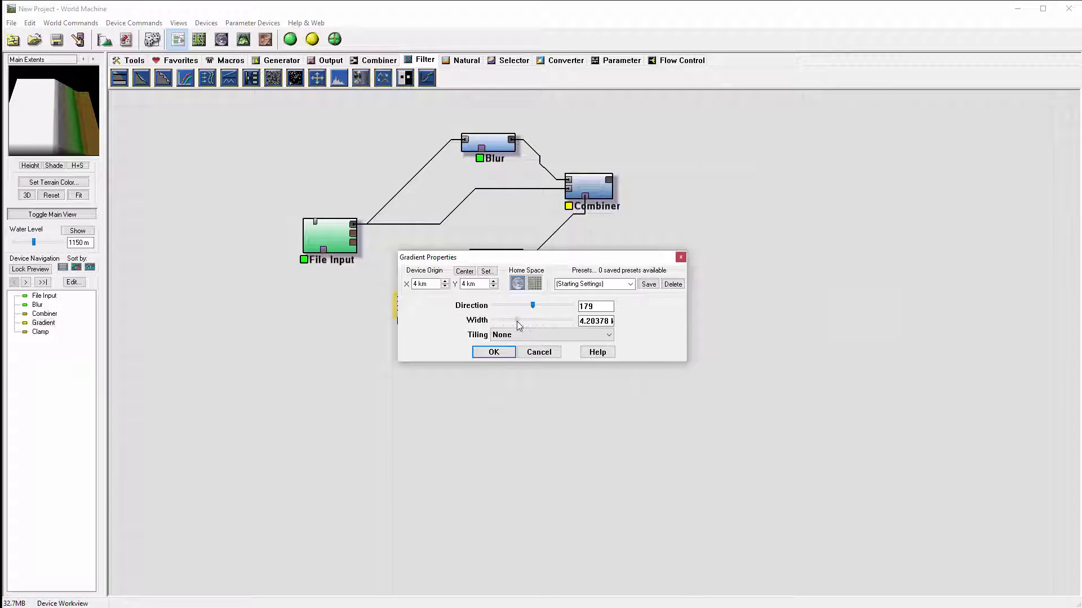
click(493, 352)
click(593, 184)
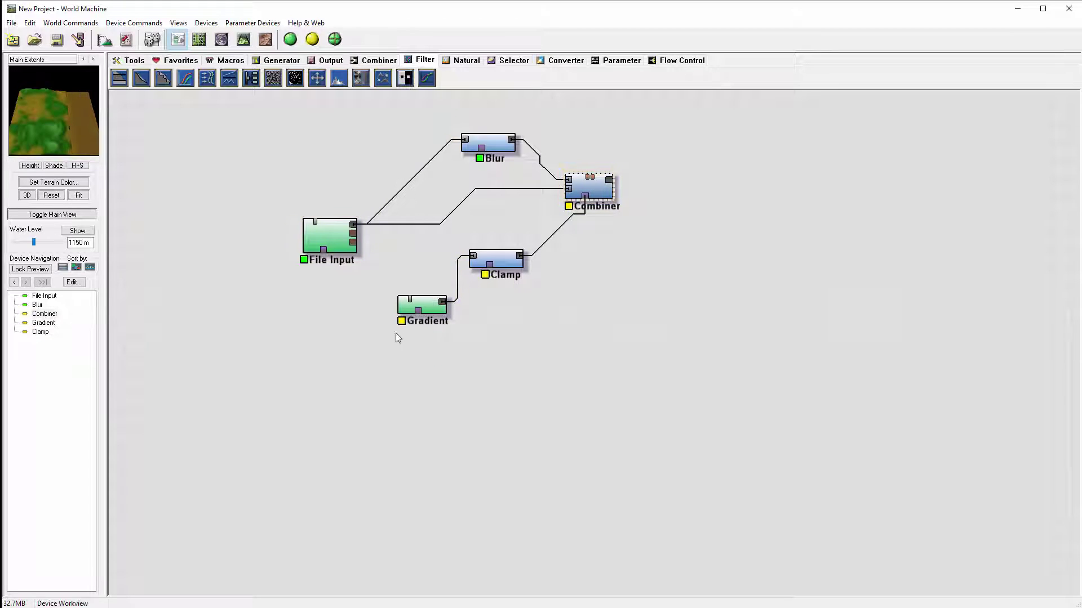
drag(431, 310, 385, 326)
Raise the Combiner strength to about 0.8.
click(589, 186)
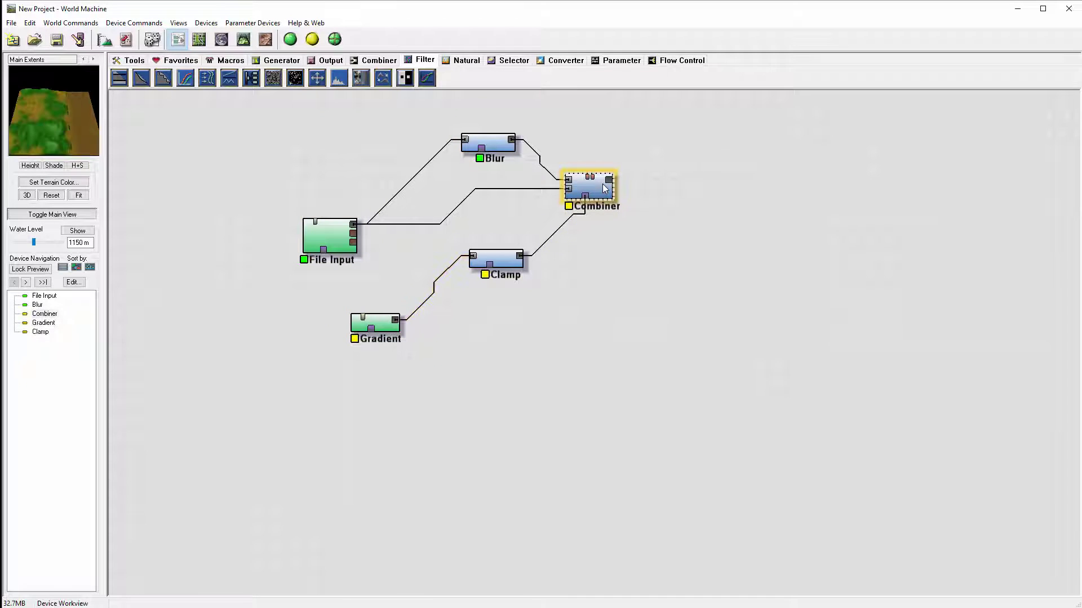
double_click(589, 186)
mouse_move(533, 328)
mouse_down()
mouse_move(557, 329)
mouse_move(530, 338)
mouse_move(550, 340)
mouse_up()
click(510, 344)
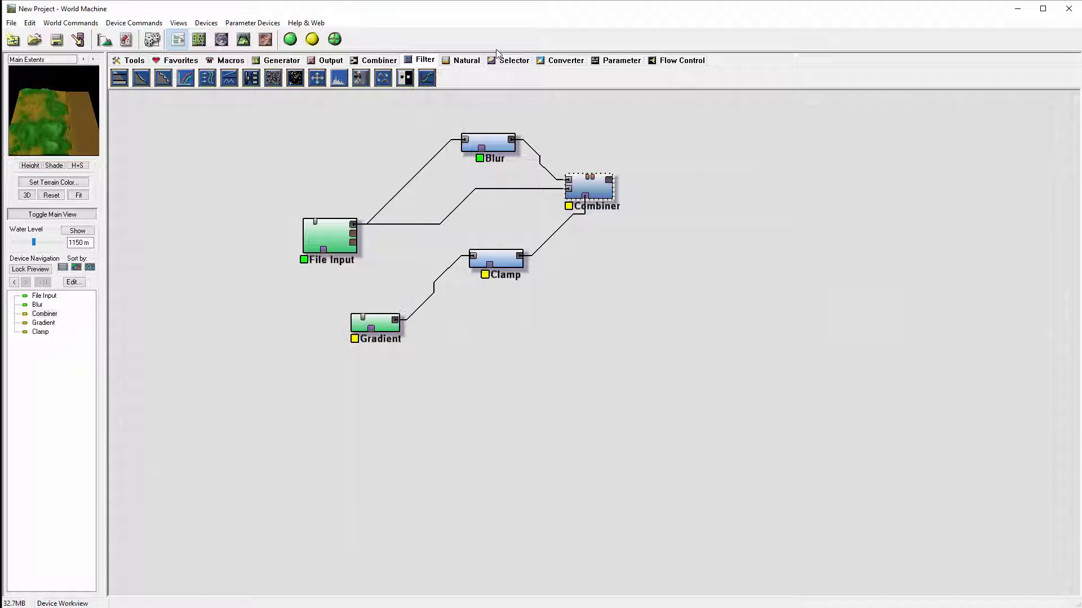
click(621, 61)
Add a Coordinate Generator feeding the Gradient and reapply the Gradient settings.
click(318, 78)
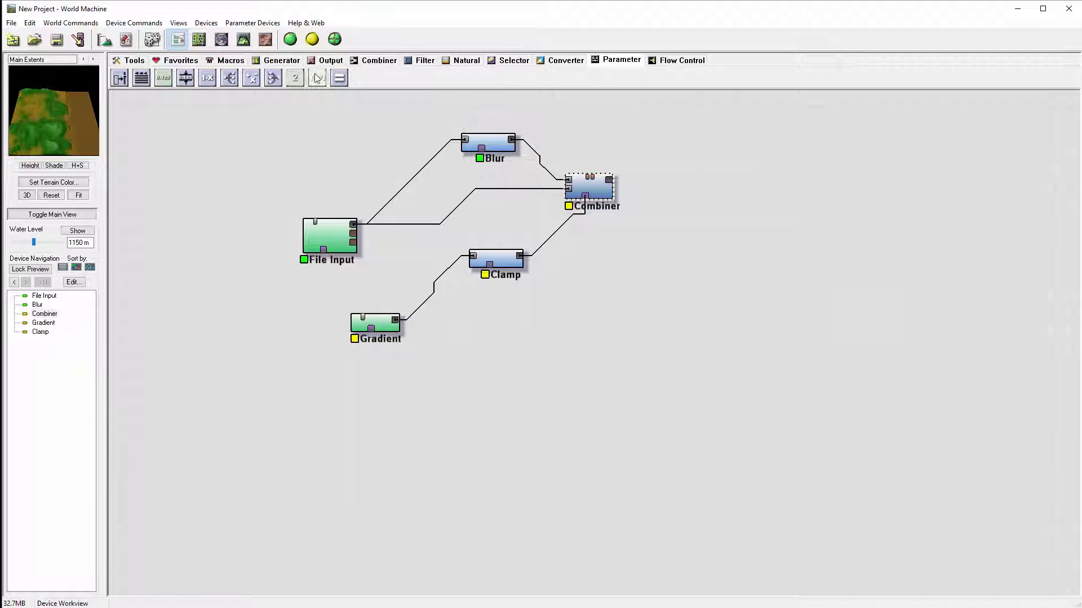
click(295, 296)
click(316, 296)
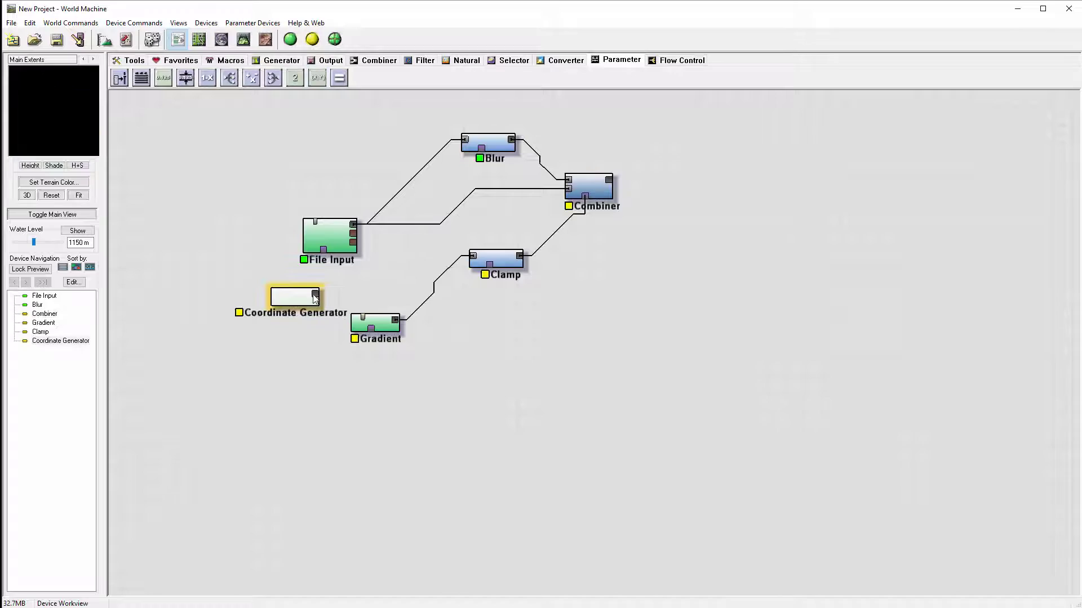
drag(315, 293, 362, 318)
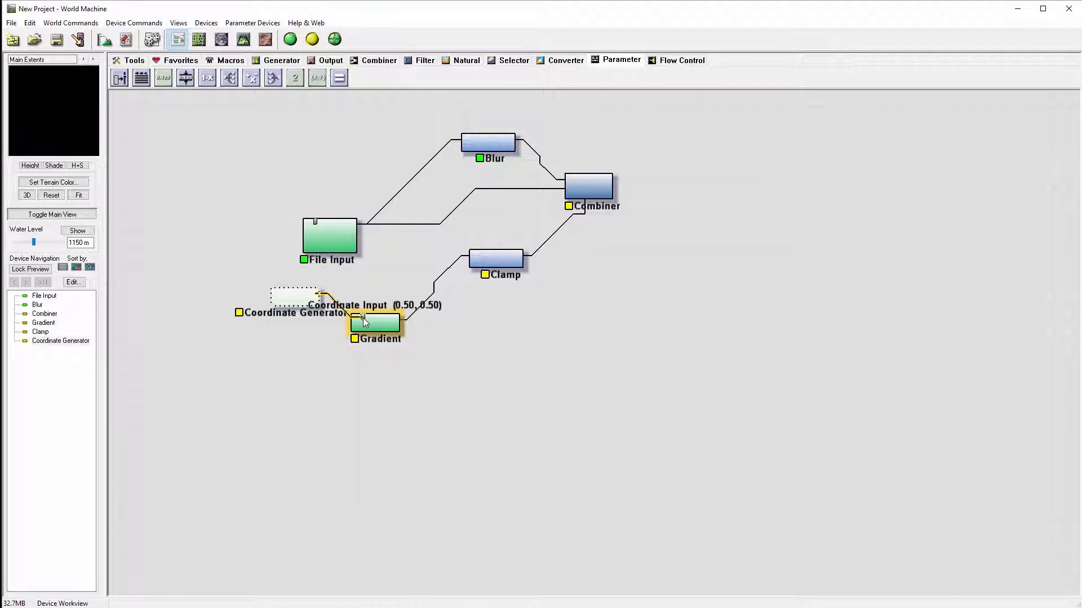
double_click(376, 329)
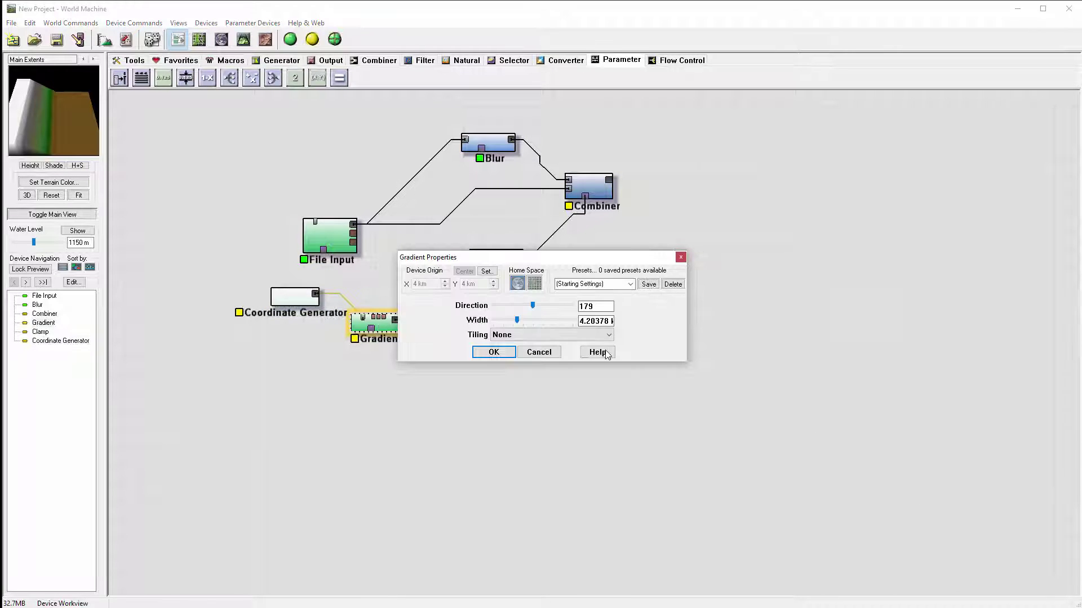
click(473, 352)
Inspect the blended Combiner terrain in 3D from several angles, then return to the graph.
click(503, 257)
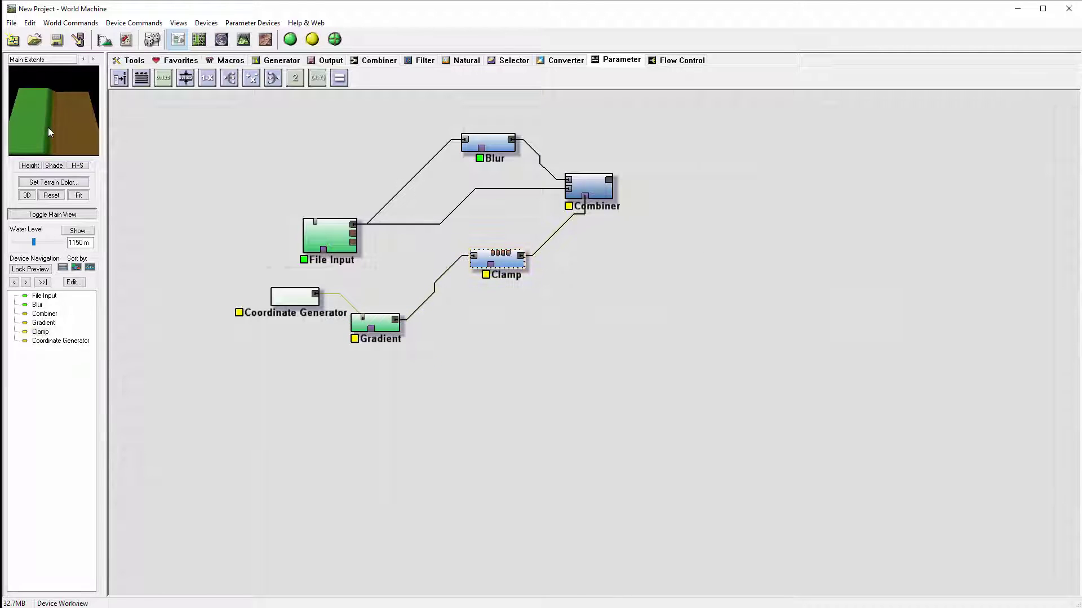
click(597, 180)
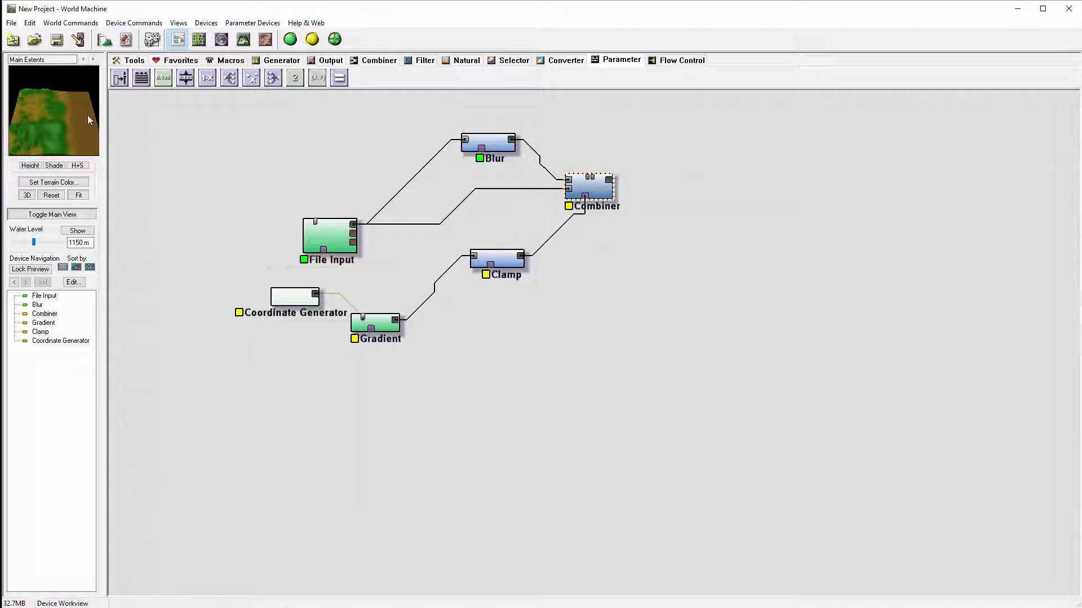
click(243, 40)
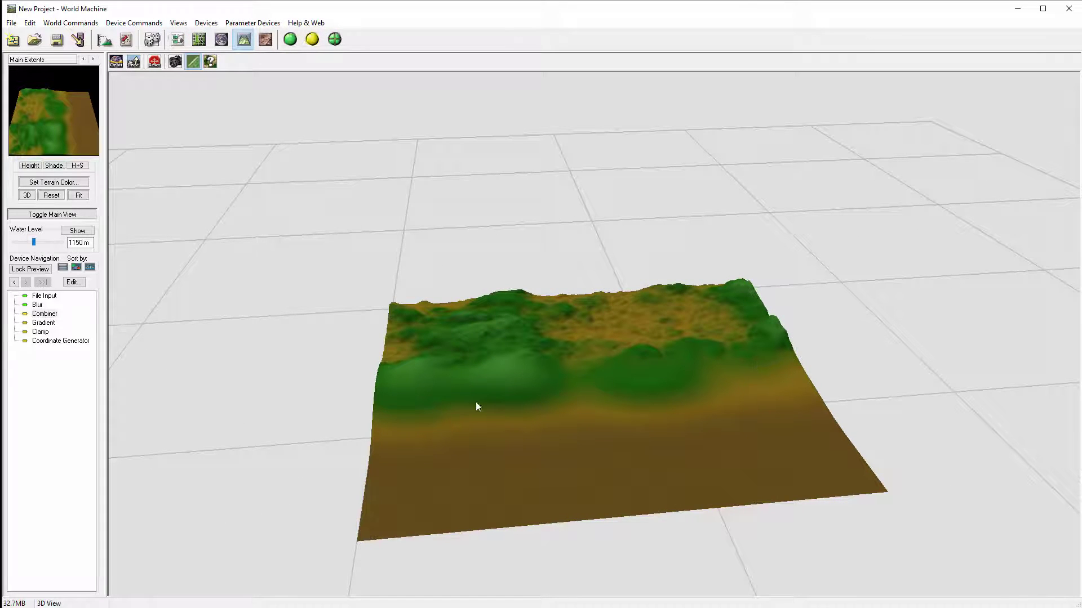
drag(471, 378, 591, 423)
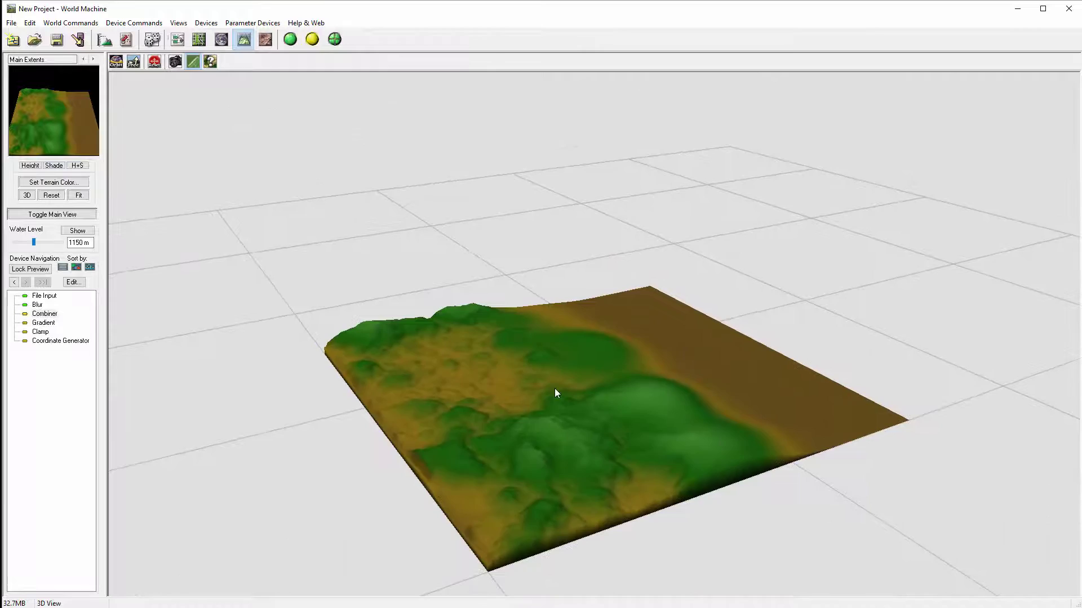
drag(554, 393, 708, 370)
drag(591, 418, 496, 390)
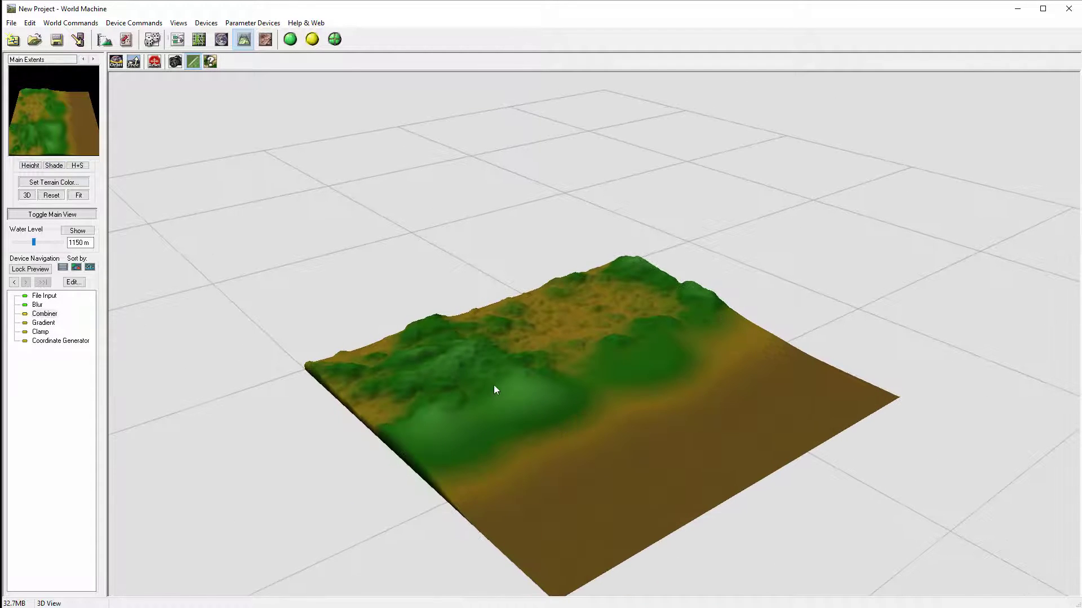
drag(677, 329, 646, 402)
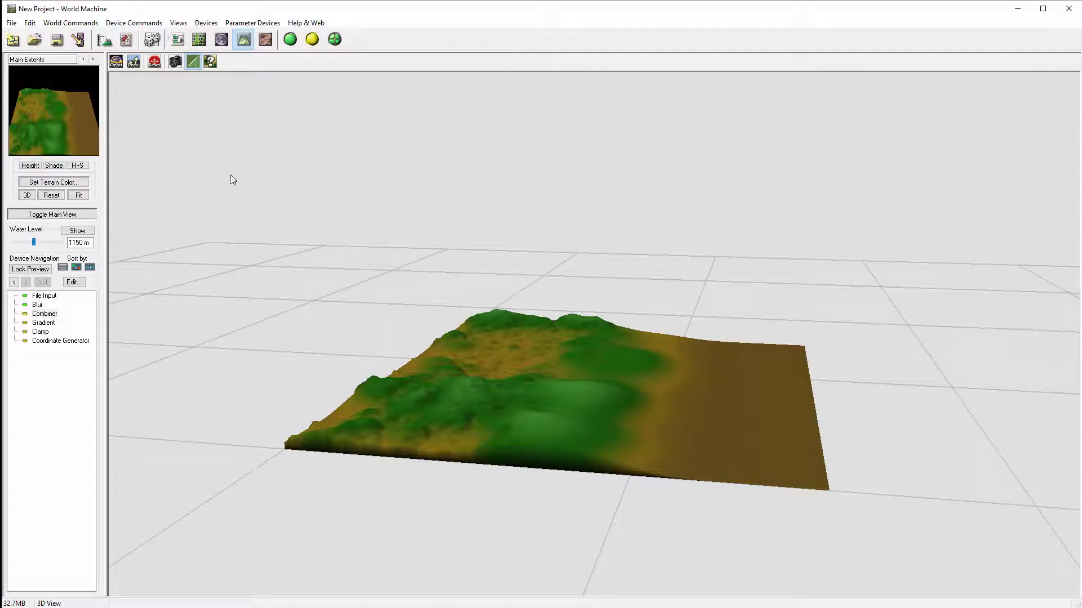
click(178, 40)
Lock the terrain preview on the Combiner device's output.
click(602, 185)
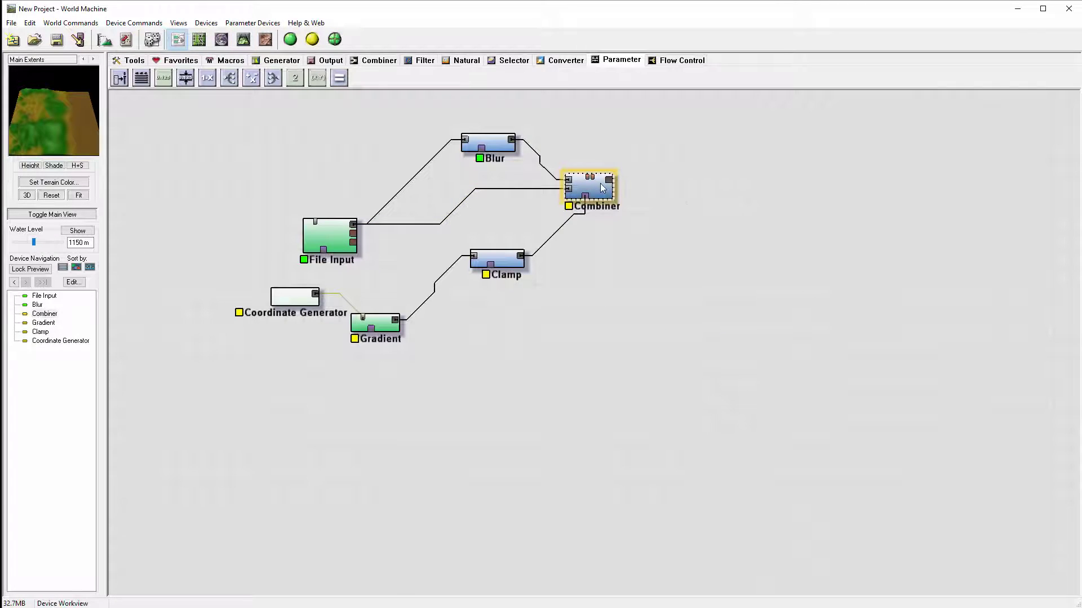
right_click(602, 189)
click(648, 201)
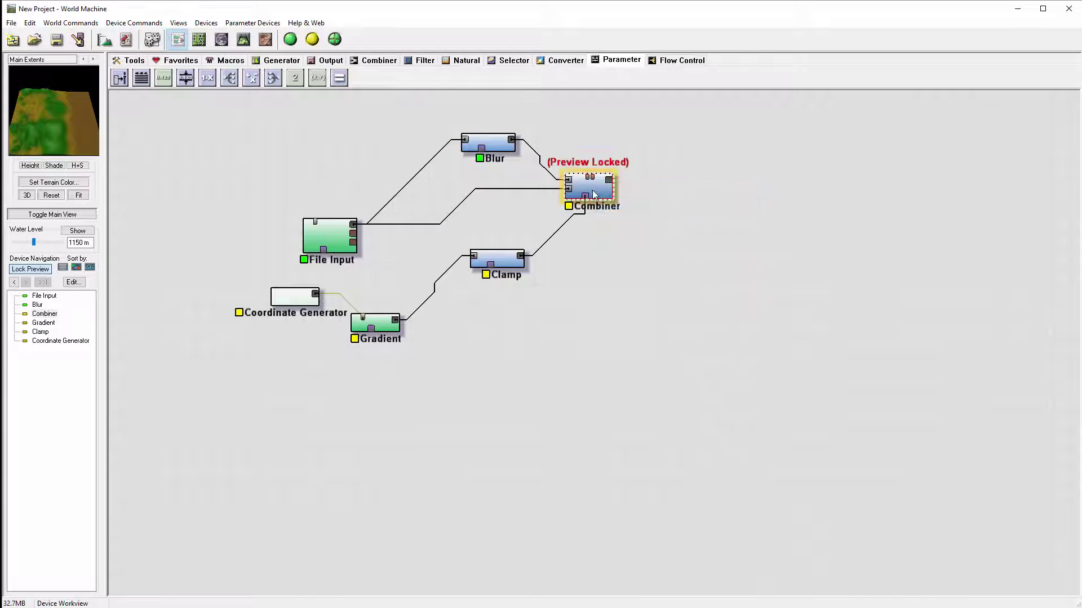
View the Combiner's blended terrain in 3D View, orbiting to see the flat edge band.
click(244, 39)
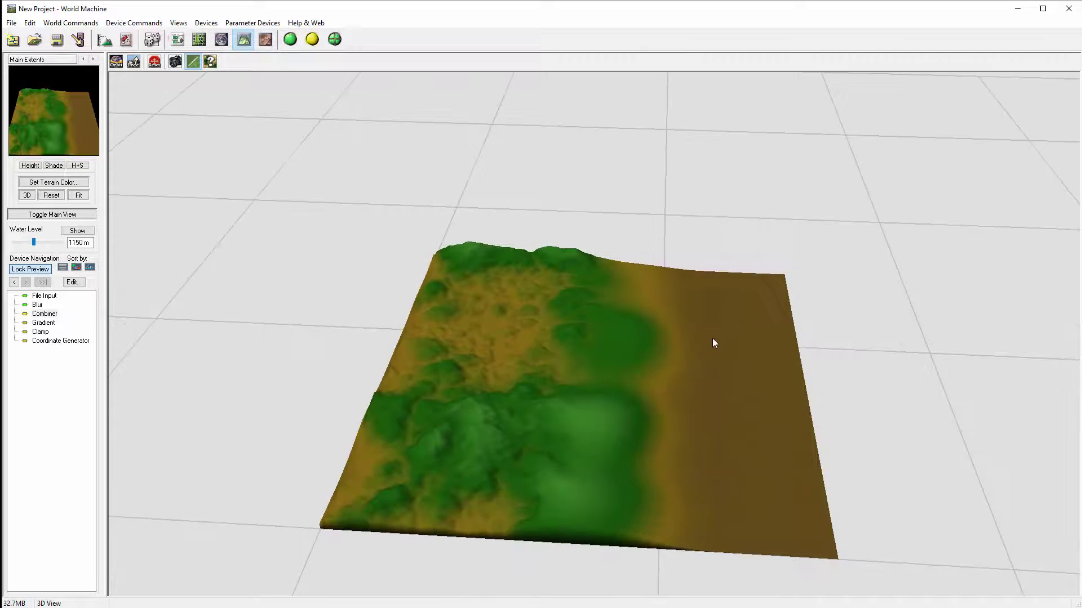
drag(712, 339, 706, 329)
drag(561, 414, 541, 372)
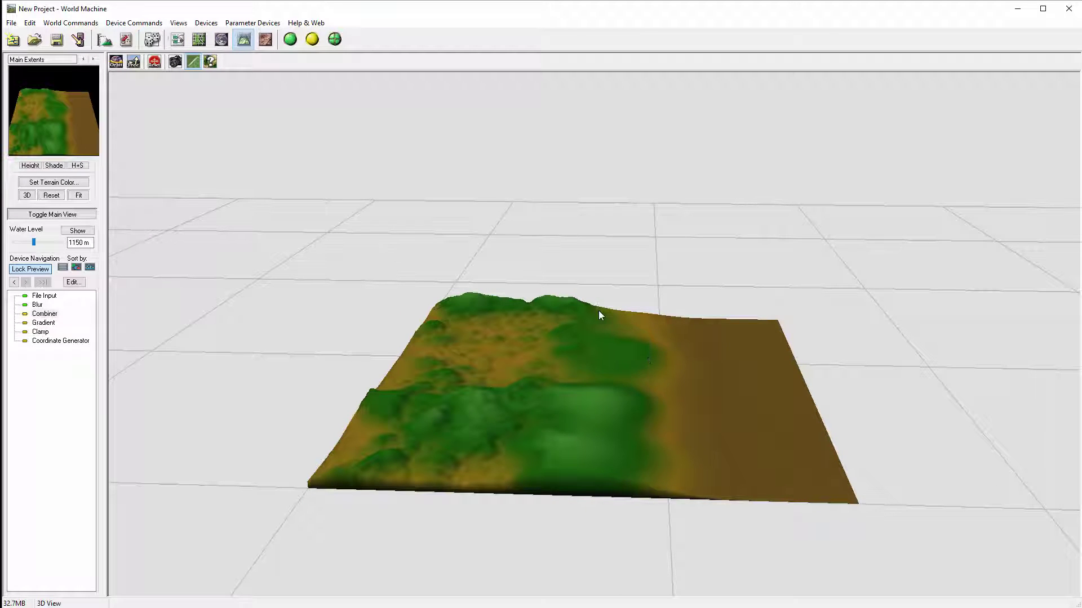
Widen the Gradient device's Width to about 6.36088 and accept the change.
double_click(45, 323)
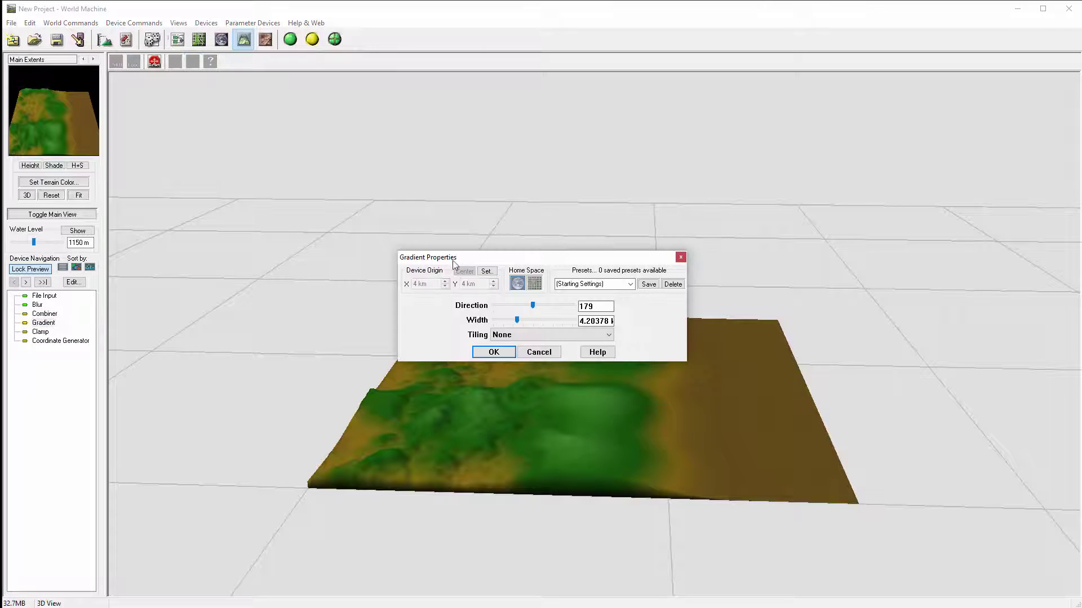
drag(565, 259, 608, 151)
mouse_move(559, 213)
mouse_down()
mouse_move(584, 217)
mouse_move(564, 219)
mouse_up()
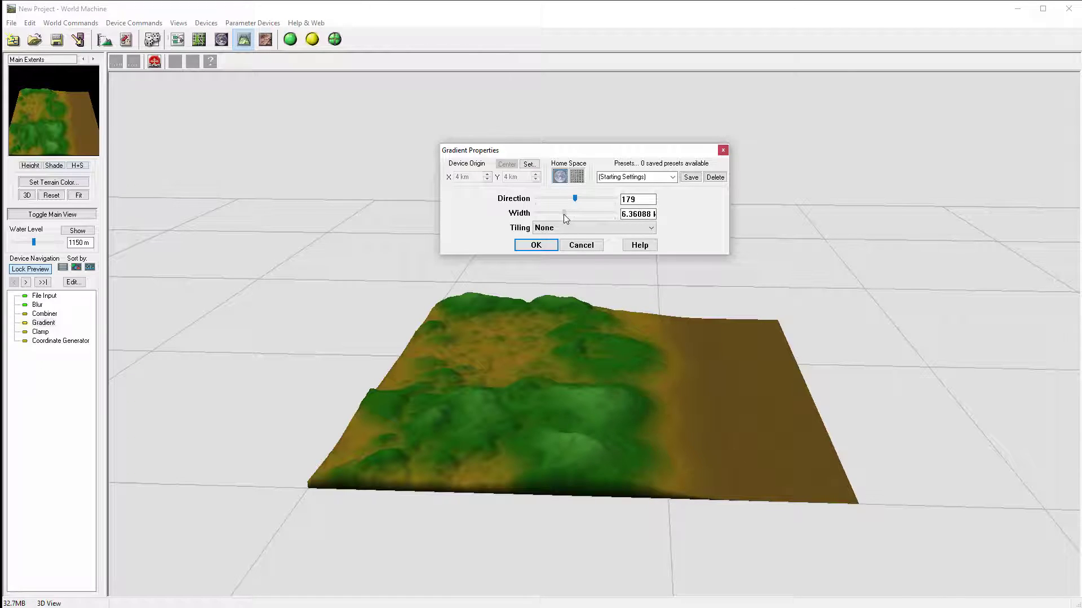
click(539, 245)
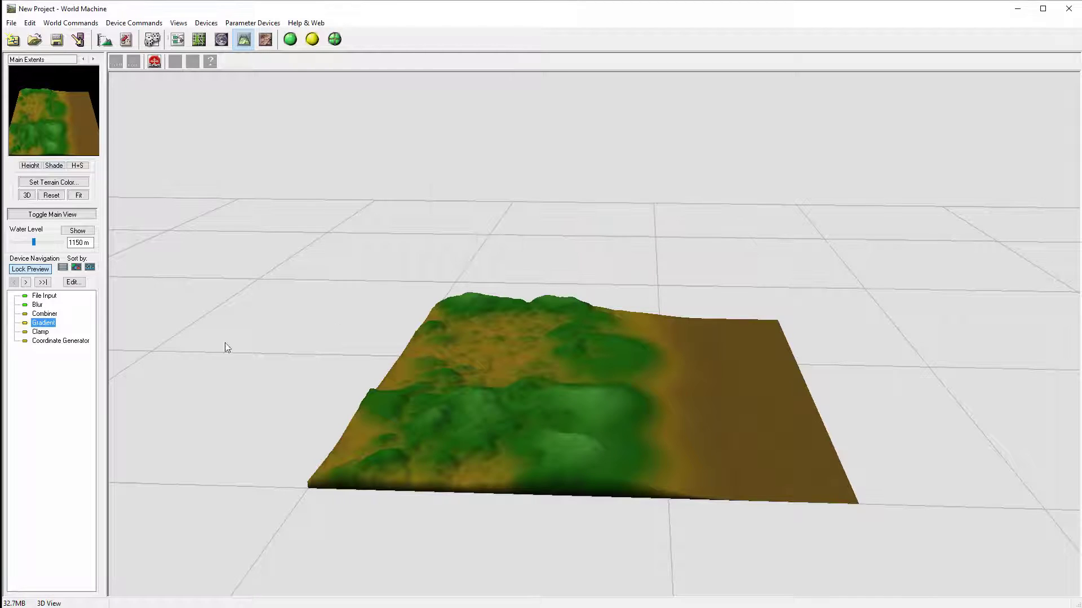
In the Combiner settings, try the Add, Subtract and Max blend methods, then return to Average.
double_click(45, 314)
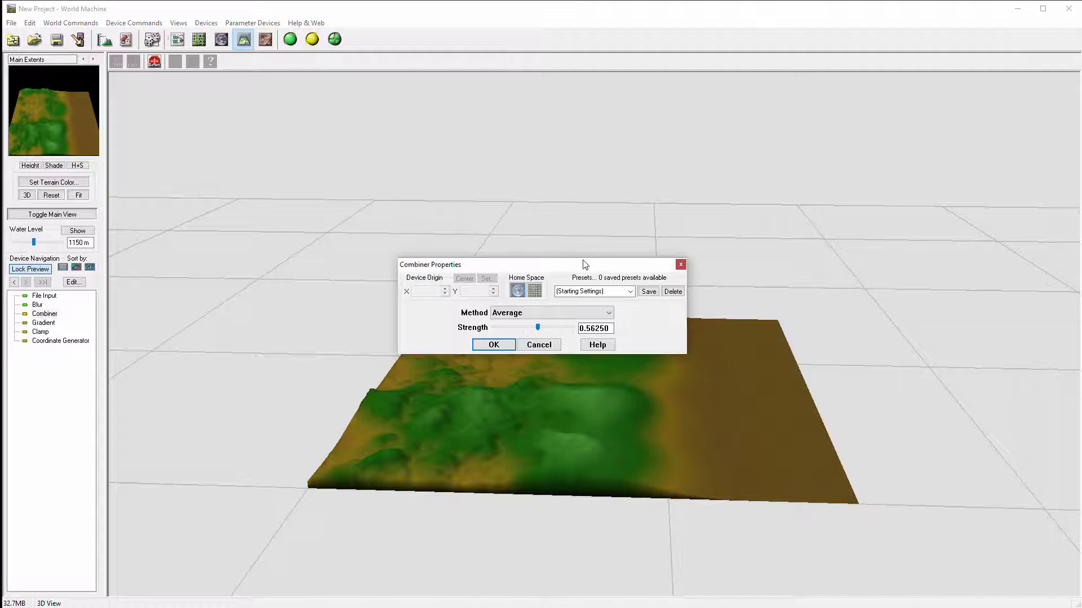
drag(578, 267, 606, 153)
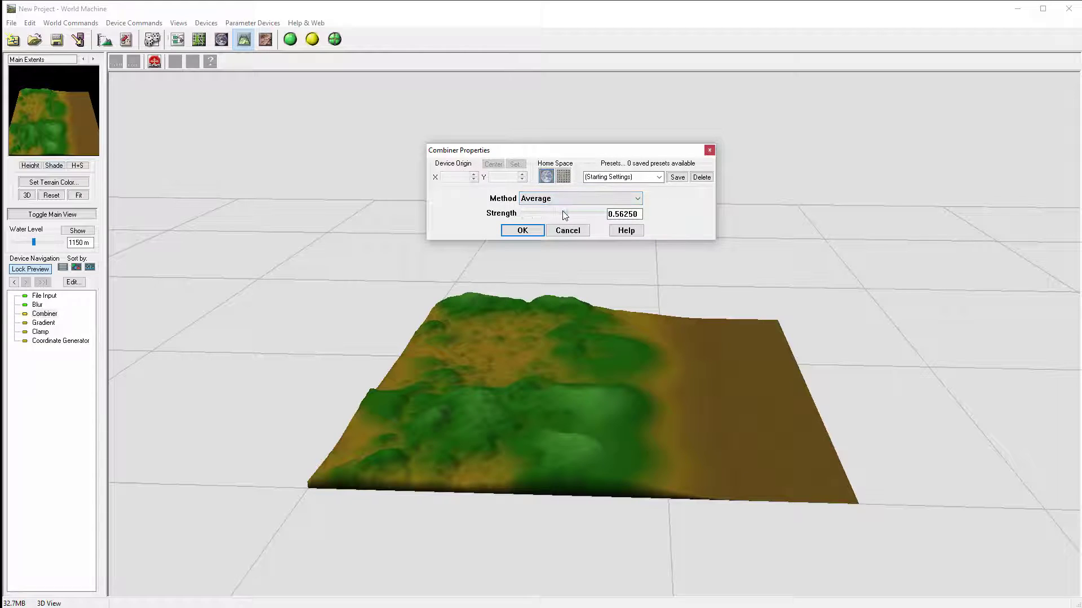
drag(565, 215, 611, 219)
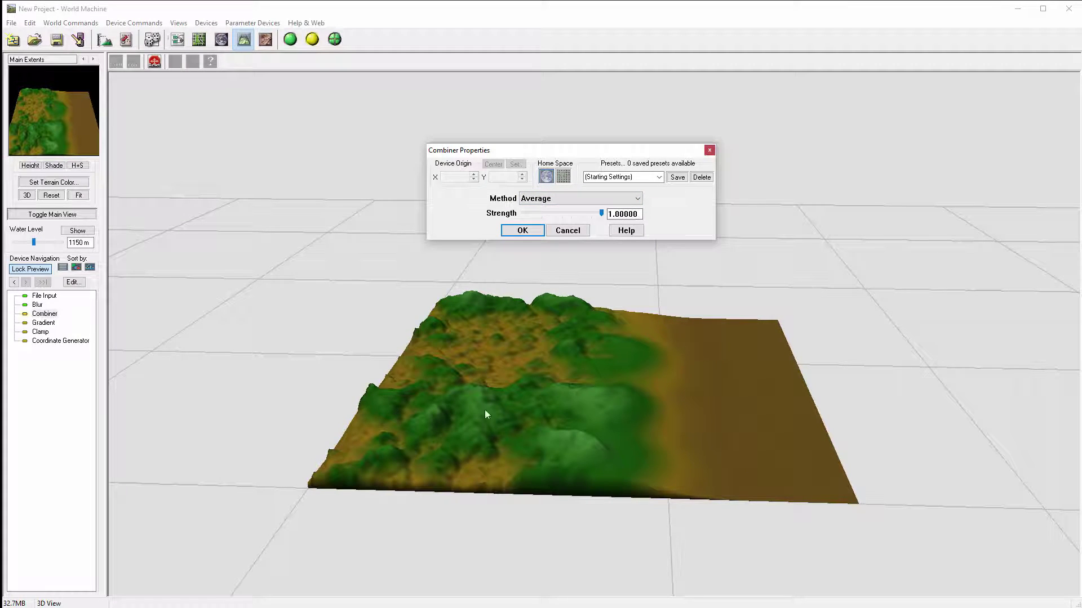
click(602, 198)
click(574, 219)
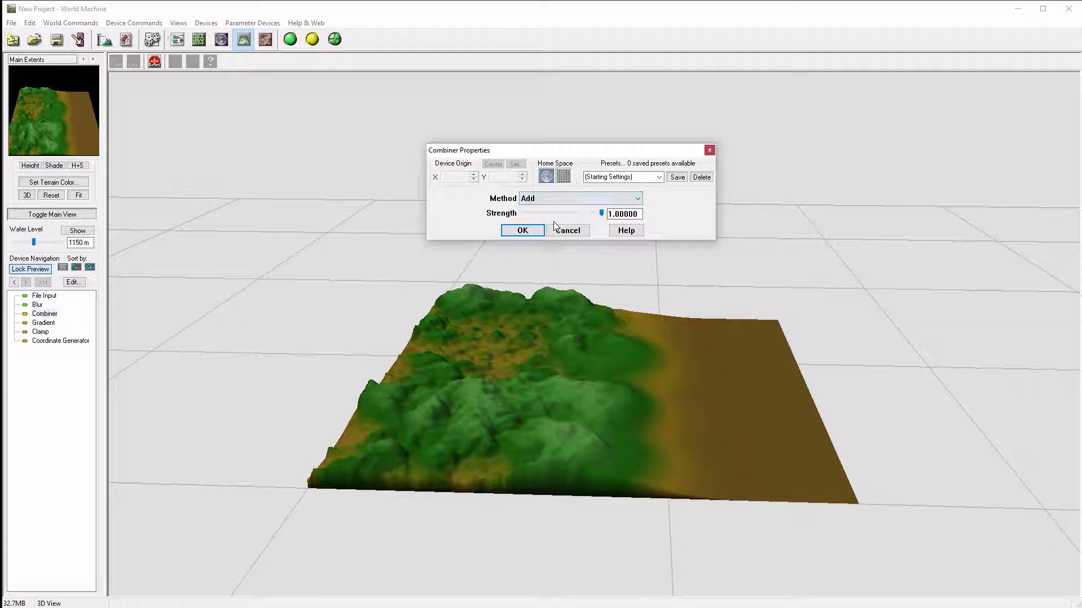
click(569, 197)
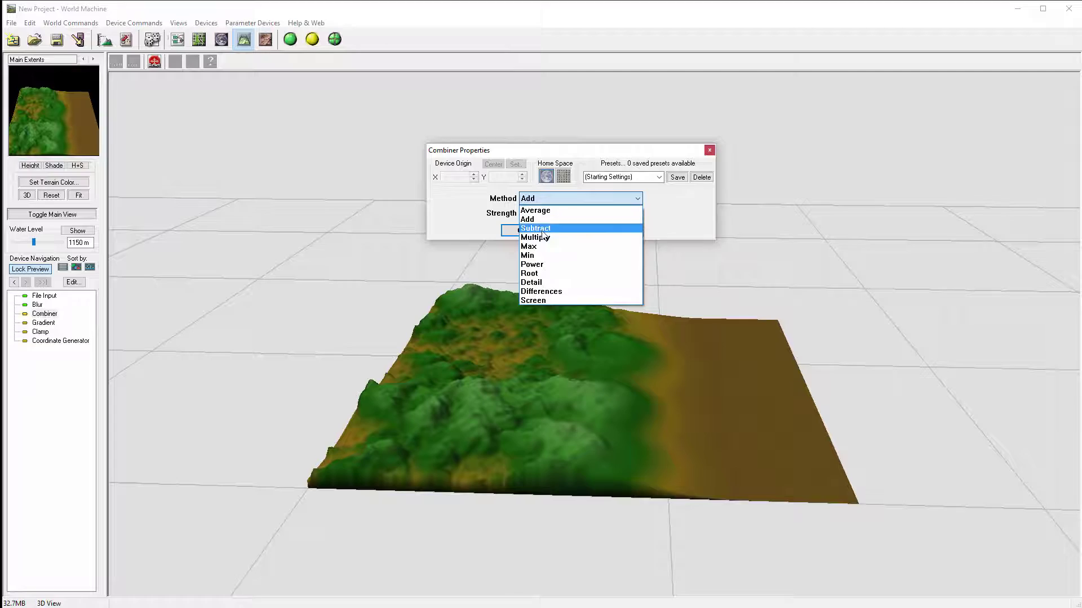
click(545, 228)
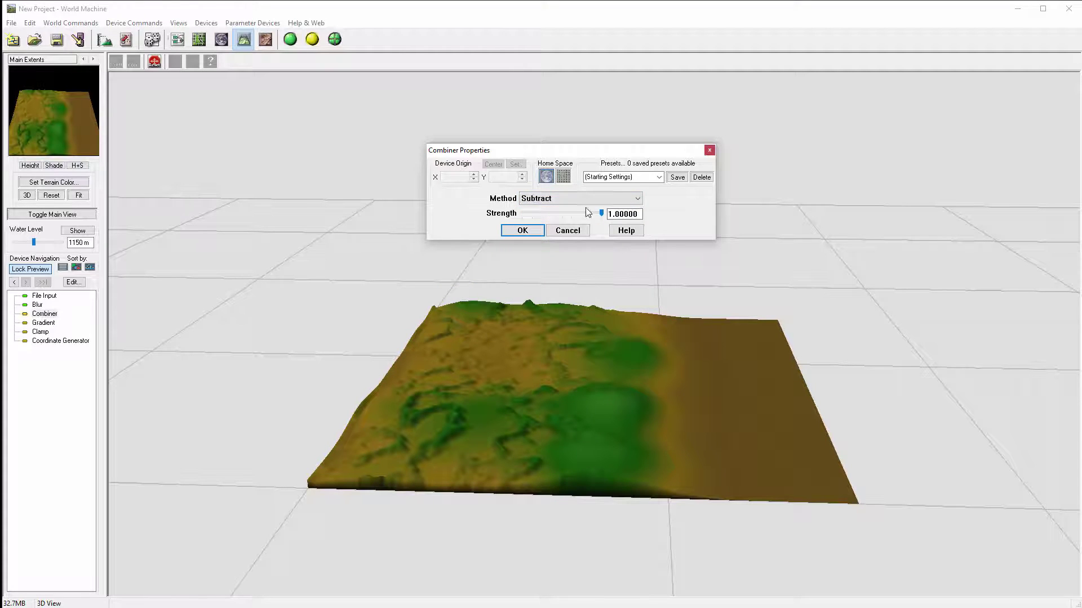
click(568, 197)
click(540, 248)
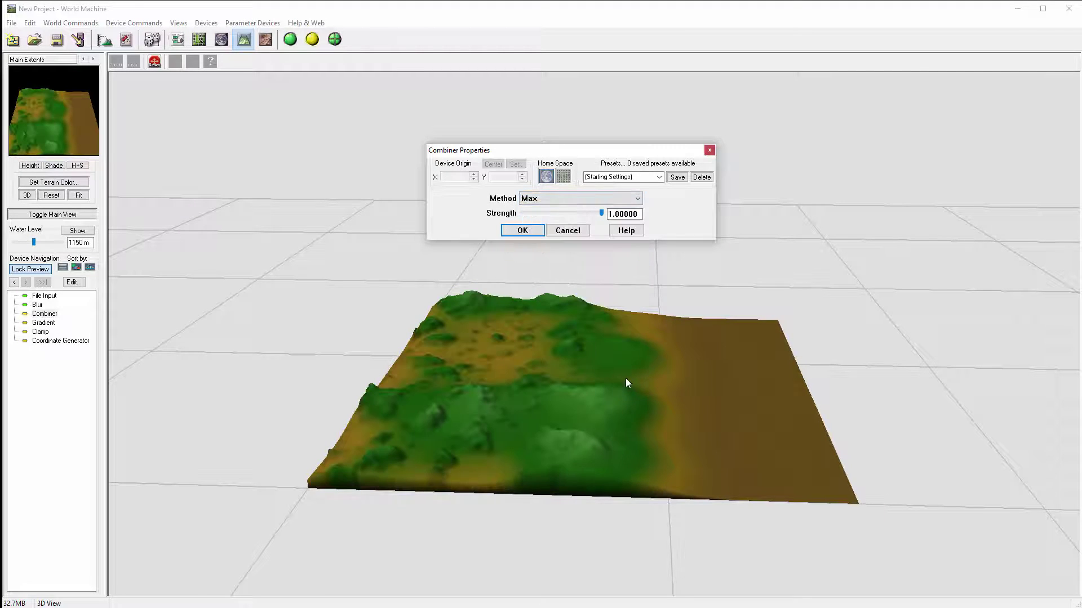
click(577, 198)
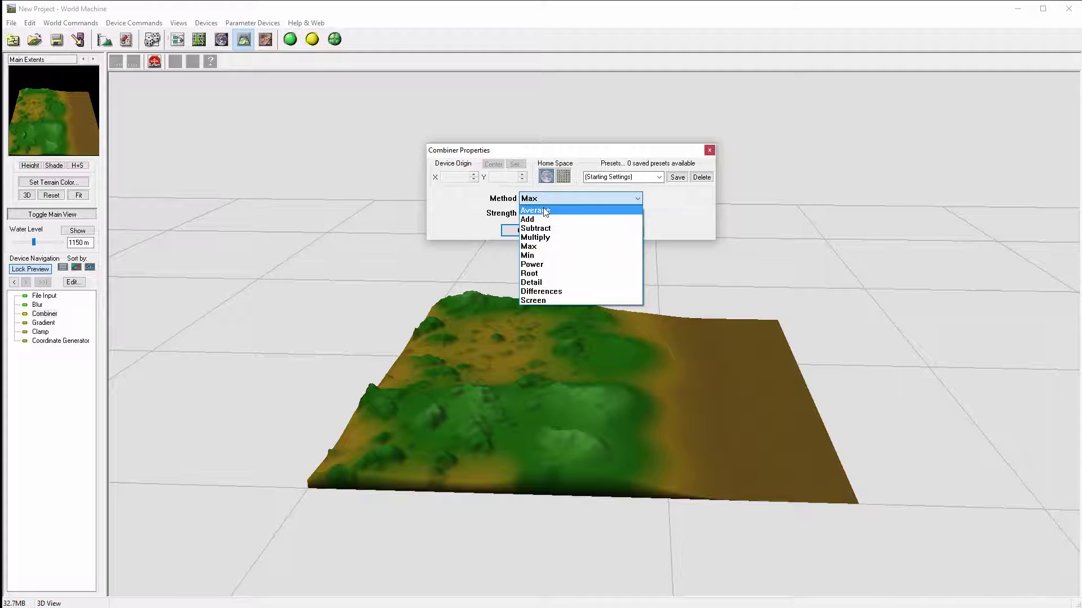
click(536, 210)
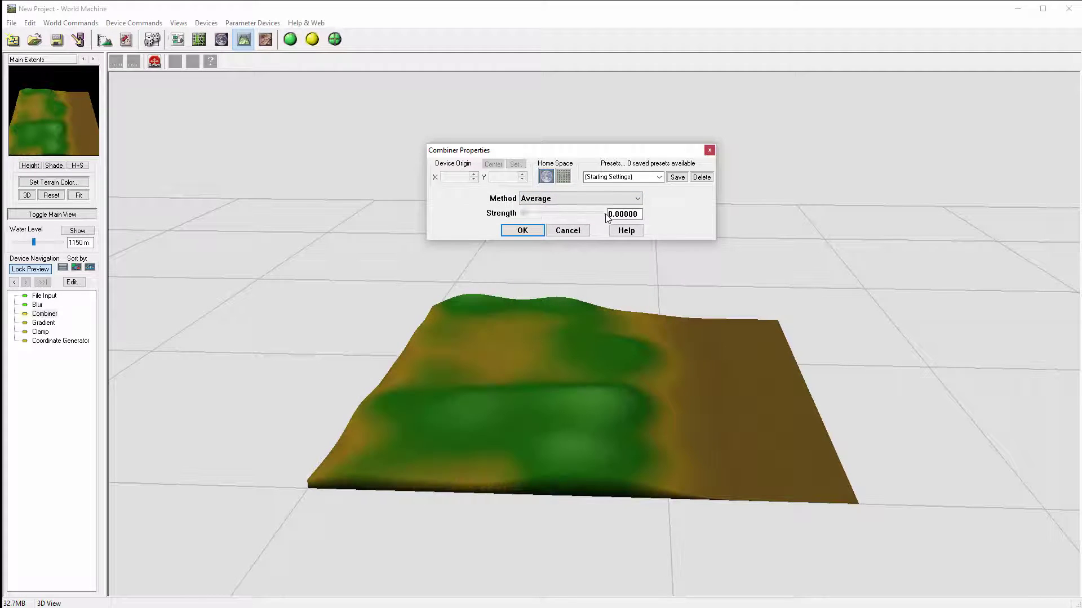
Set the Combiner Strength to 1.00000 and confirm, then go back to the Device Workview.
drag(606, 215, 675, 280)
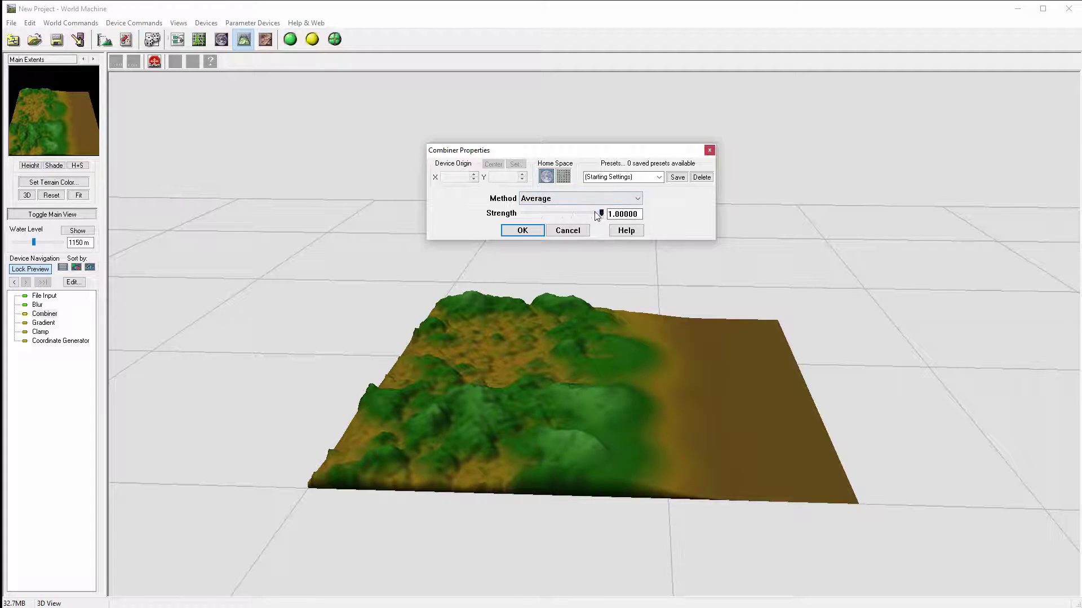
drag(597, 215, 680, 219)
click(522, 231)
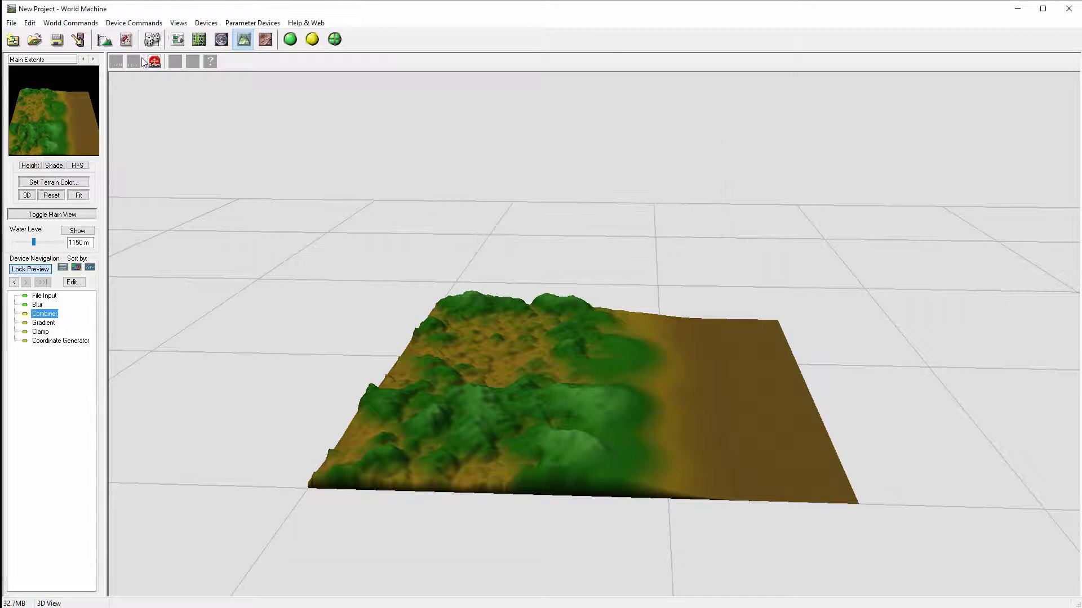
key(F1)
Rearrange the Combiner, Clamp, File Input and Blur nodes, then unlock the preview from the Combiner.
right_drag(505, 319, 544, 369)
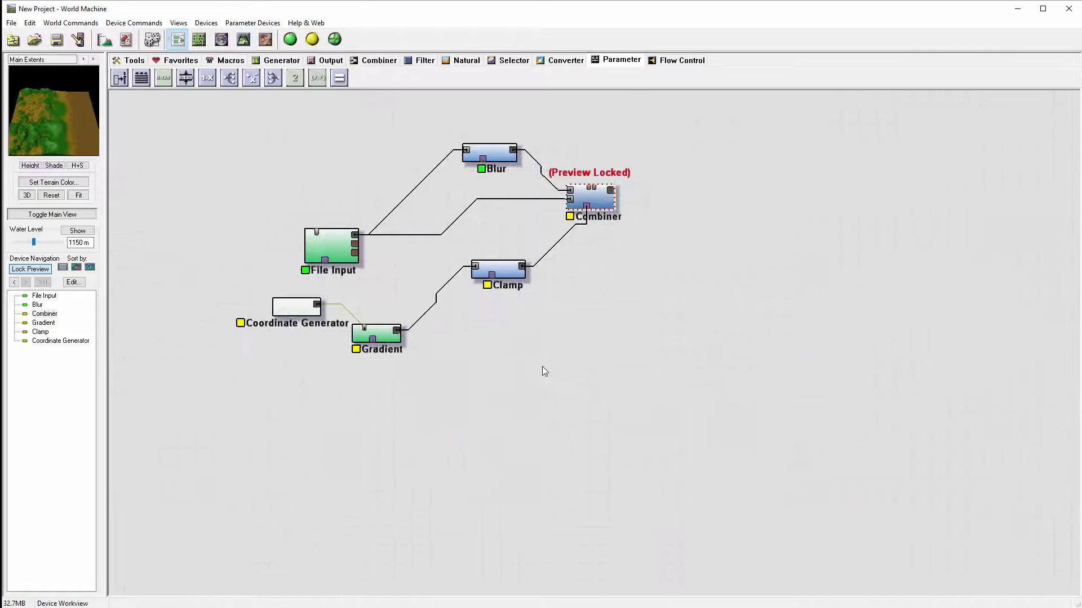
drag(589, 203, 623, 247)
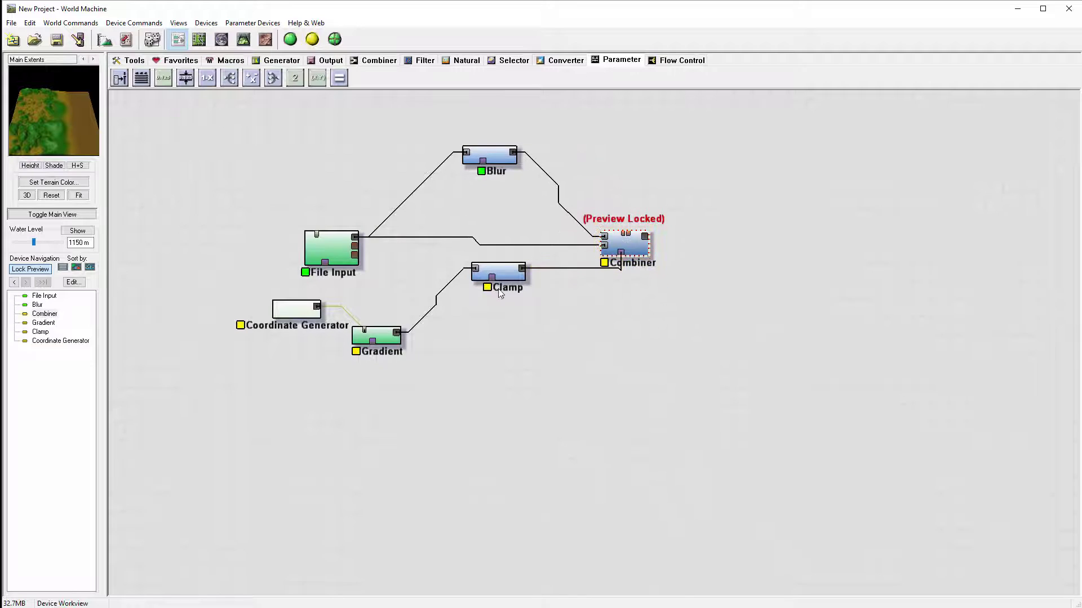
drag(498, 273, 519, 320)
drag(355, 256, 344, 221)
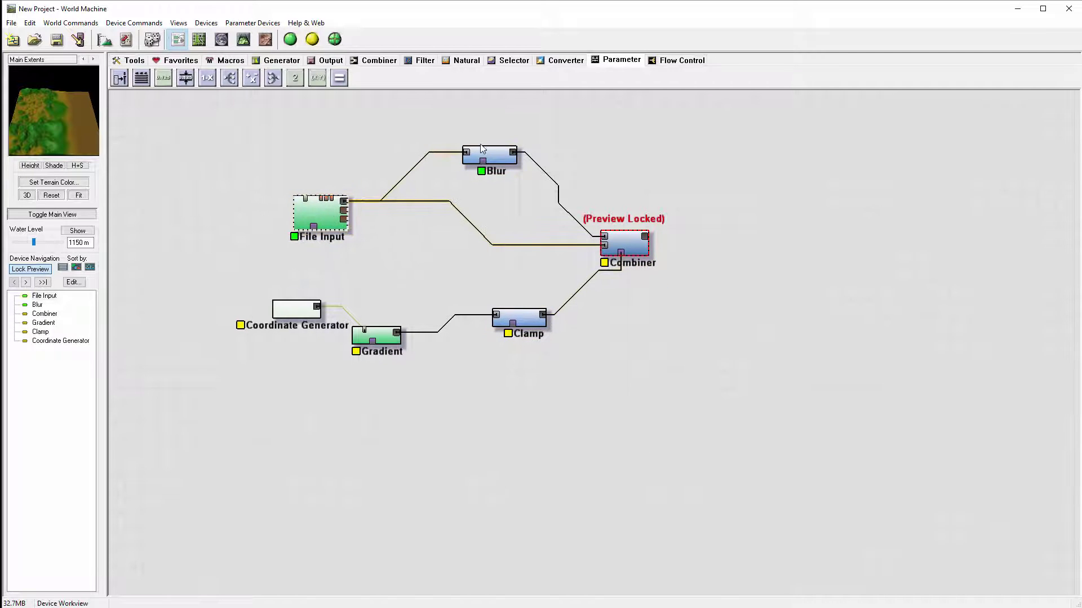
click(498, 162)
drag(498, 161, 510, 146)
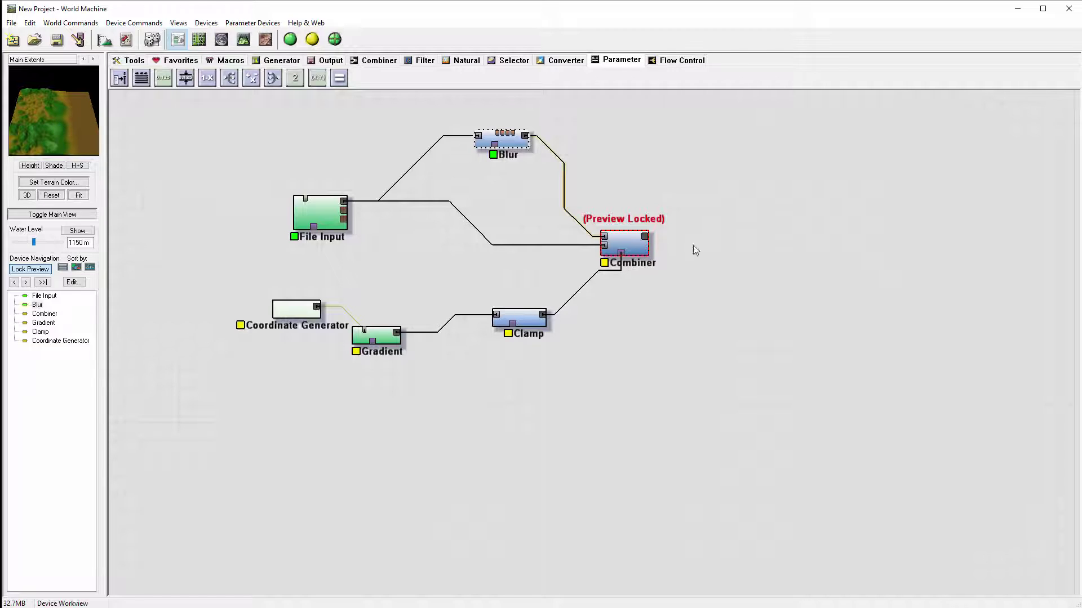
right_click(633, 245)
click(684, 268)
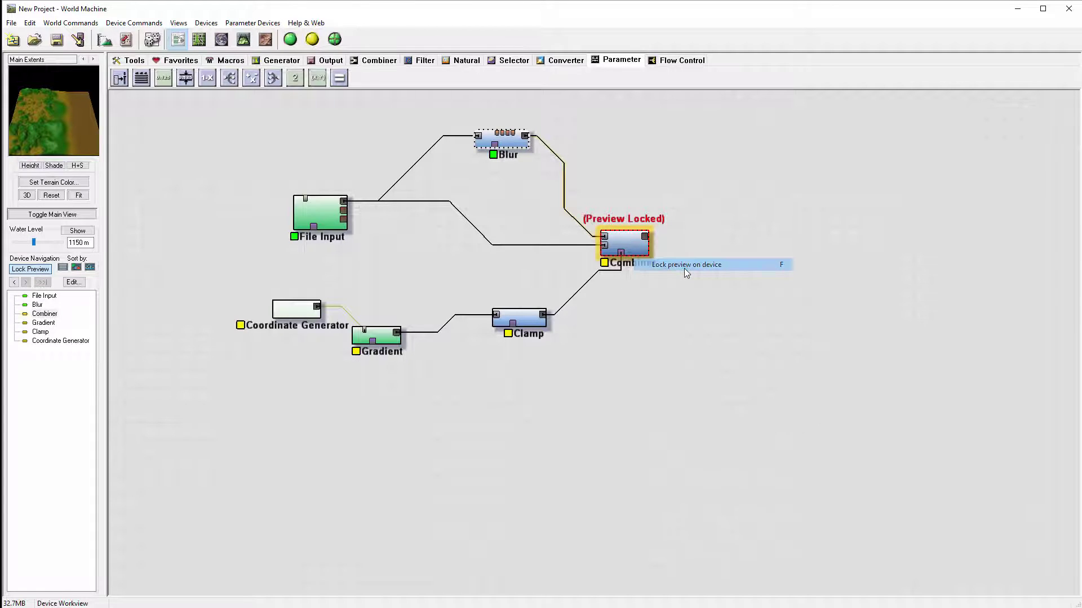
Place a Natural Erosion device to the right of the Combiner and feed it the Combiner output.
click(466, 61)
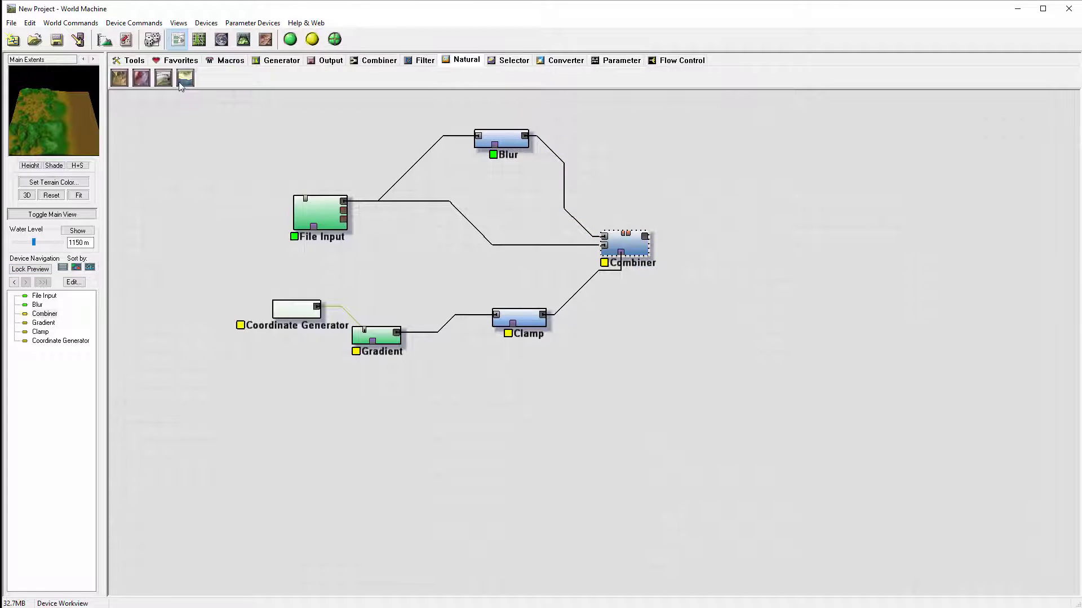
click(119, 78)
click(749, 220)
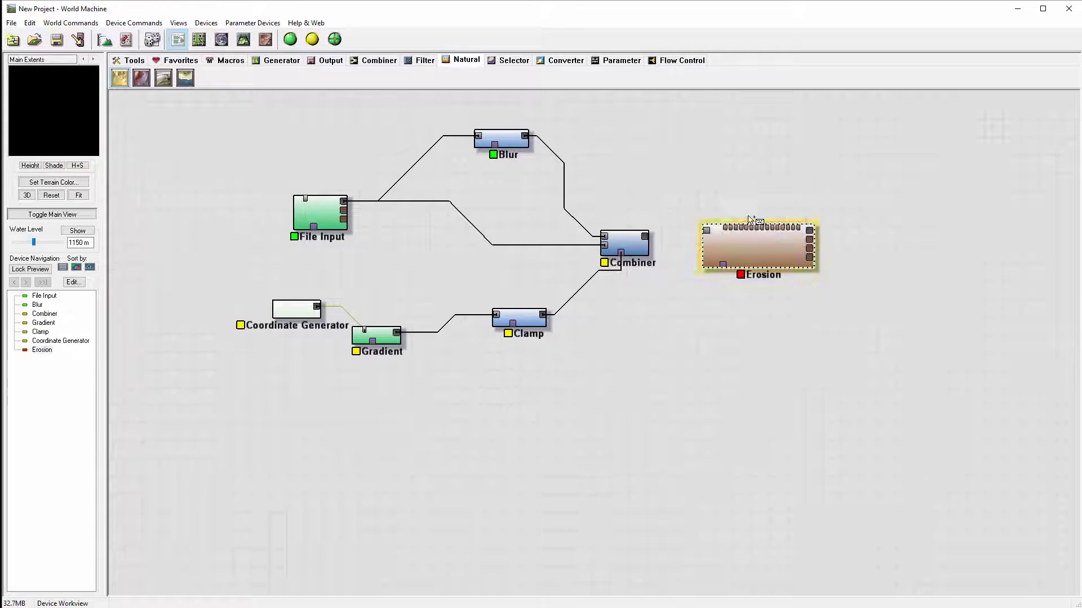
drag(645, 236, 707, 230)
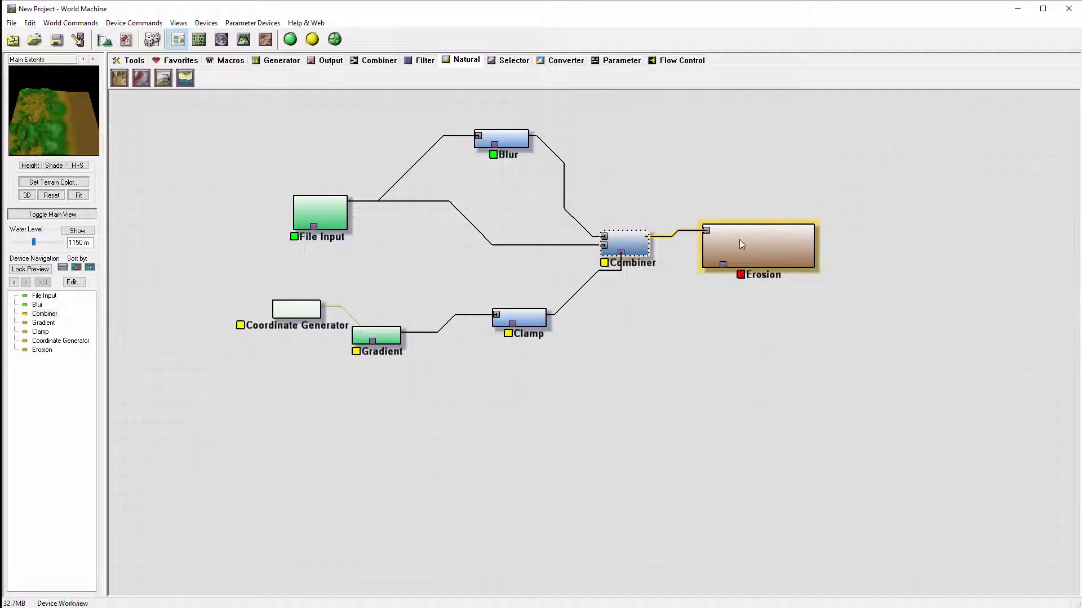
Accept Erosion settings: Channeled Erosion, duration 150, geological-time enhancement enabled.
double_click(766, 246)
click(470, 244)
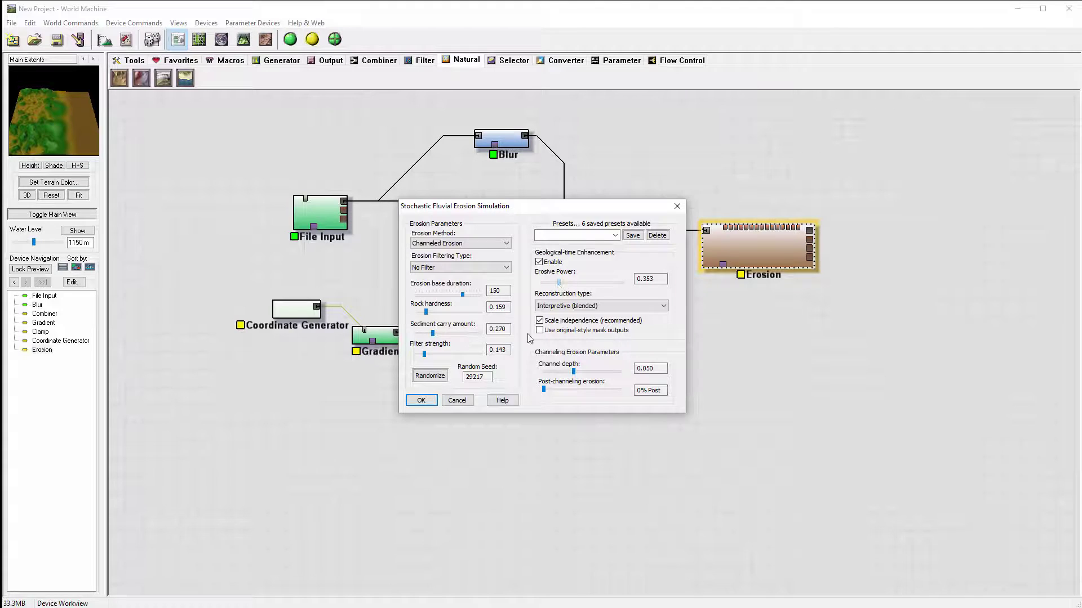
click(420, 400)
Build the terrain and orbit the eroded result in 3D View.
click(290, 40)
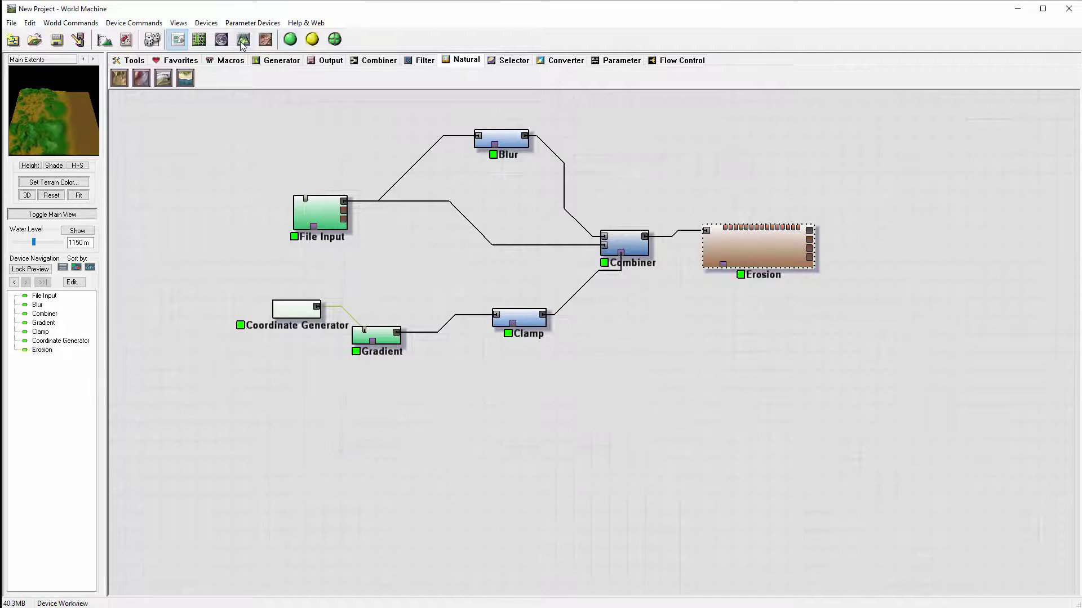
click(243, 39)
drag(580, 402, 904, 281)
scroll(594, 430, up, 3)
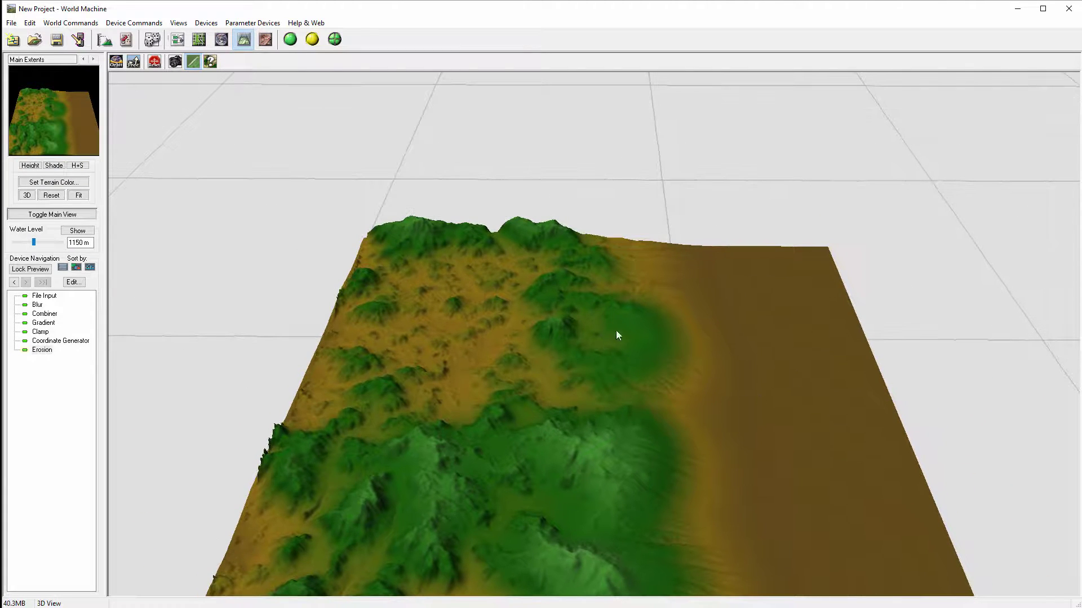
drag(673, 353, 760, 294)
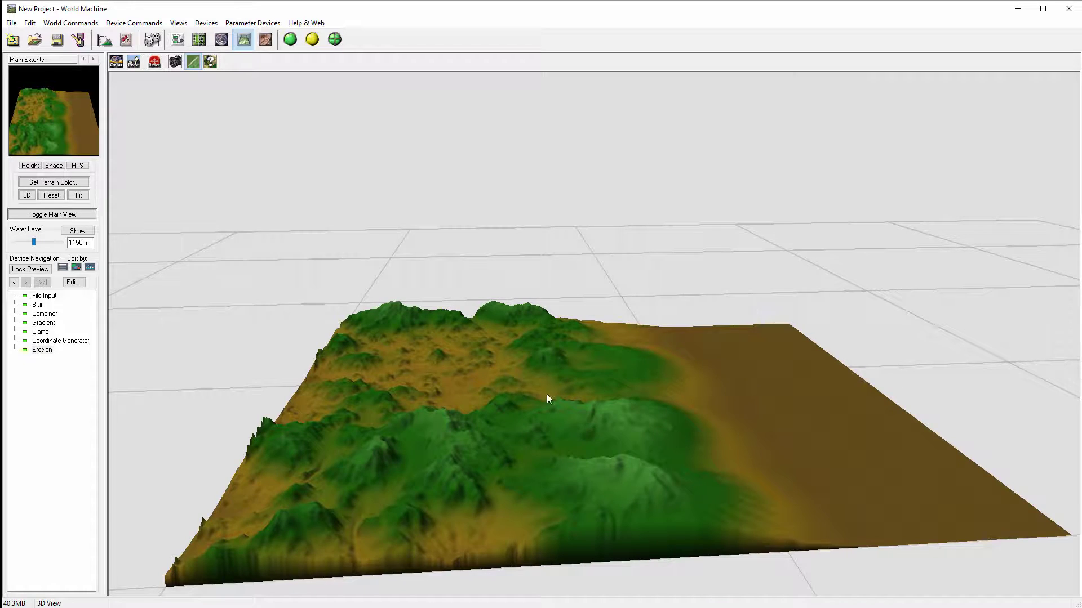
drag(547, 394, 795, 357)
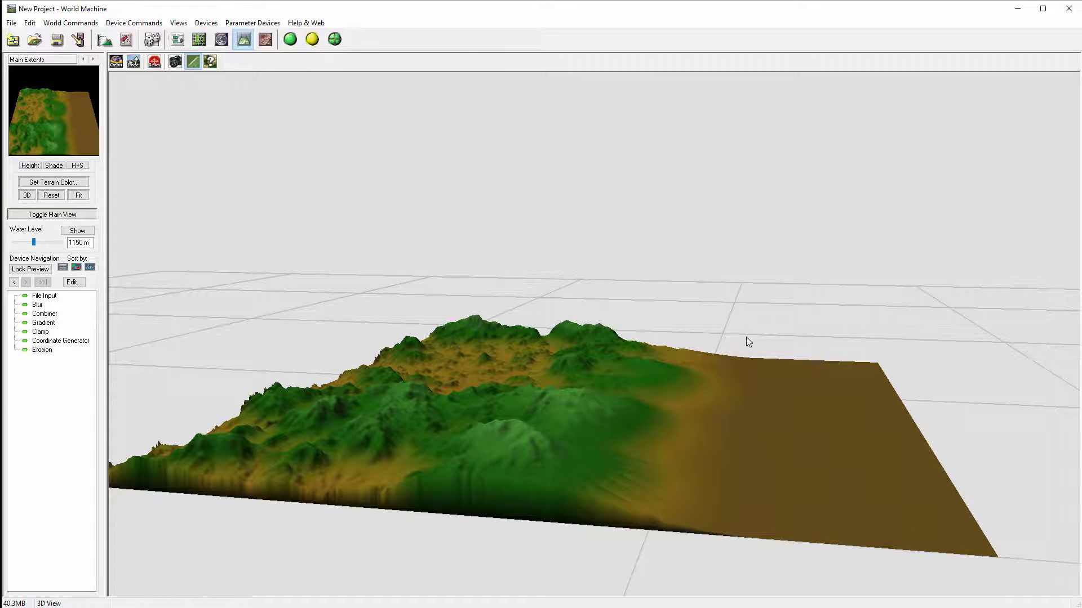
drag(653, 383, 625, 359)
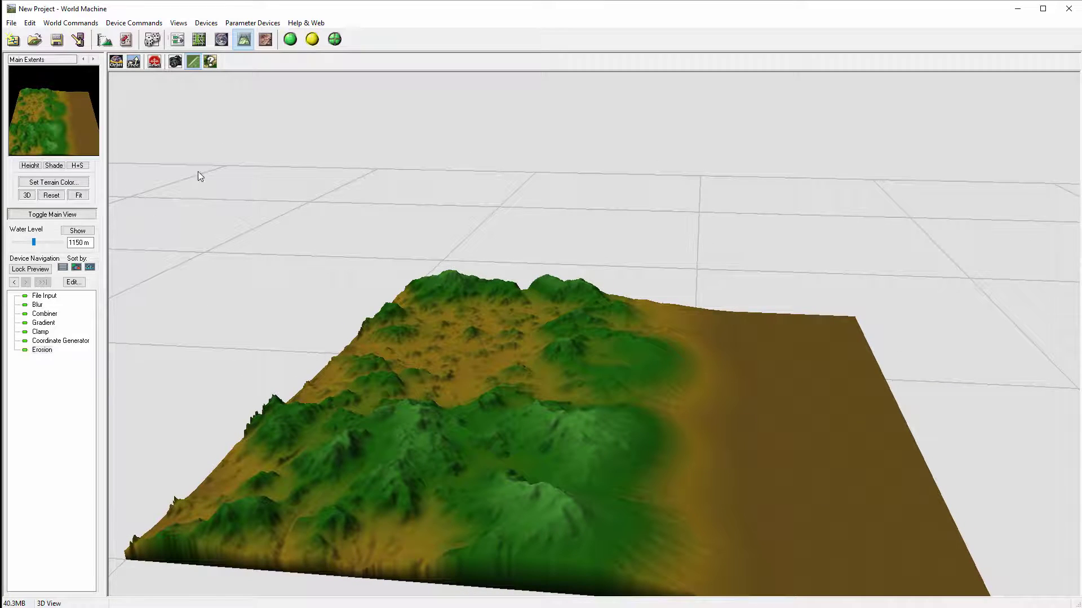
Compare the raw File Input terrain against the eroded terrain in 3D.
click(45, 296)
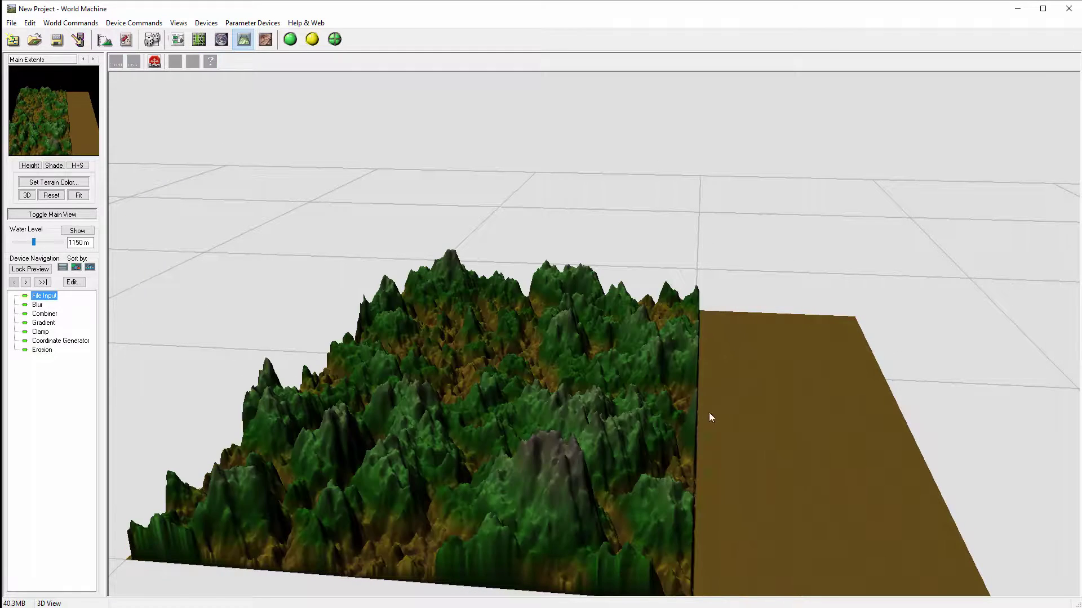
drag(710, 413, 542, 319)
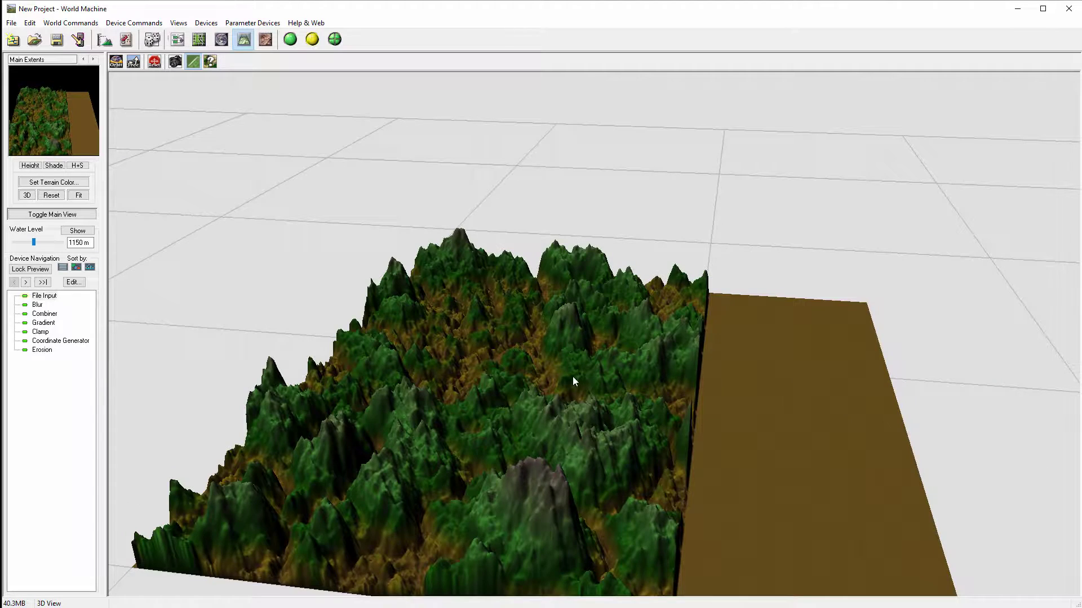
drag(573, 377, 547, 442)
click(43, 350)
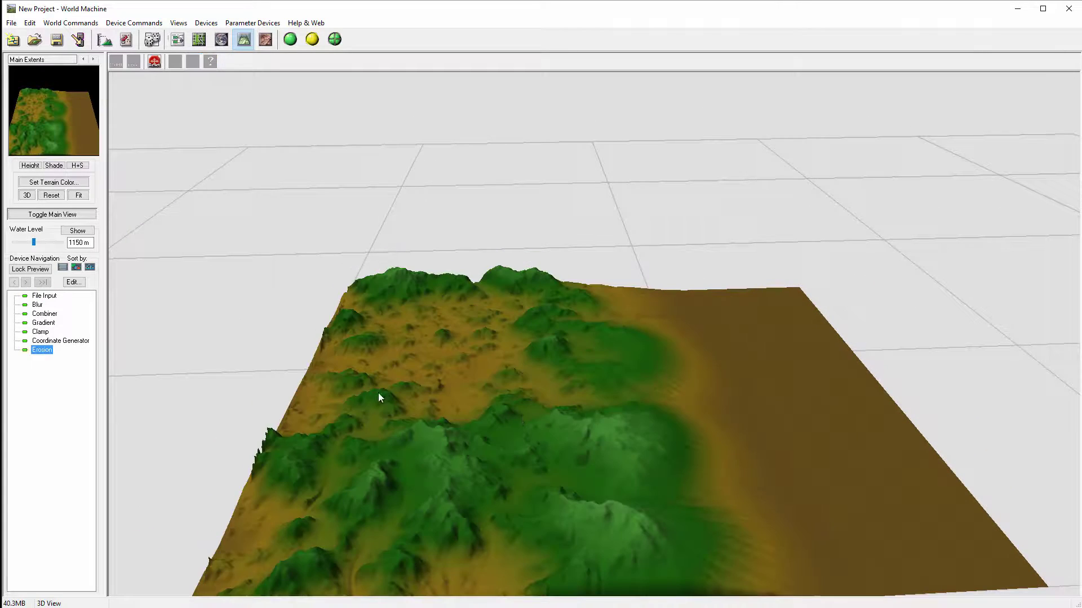
drag(379, 394, 418, 415)
drag(515, 412, 366, 194)
Change the Combiner's Method from Average to Add, keeping strength 1.00000.
click(178, 39)
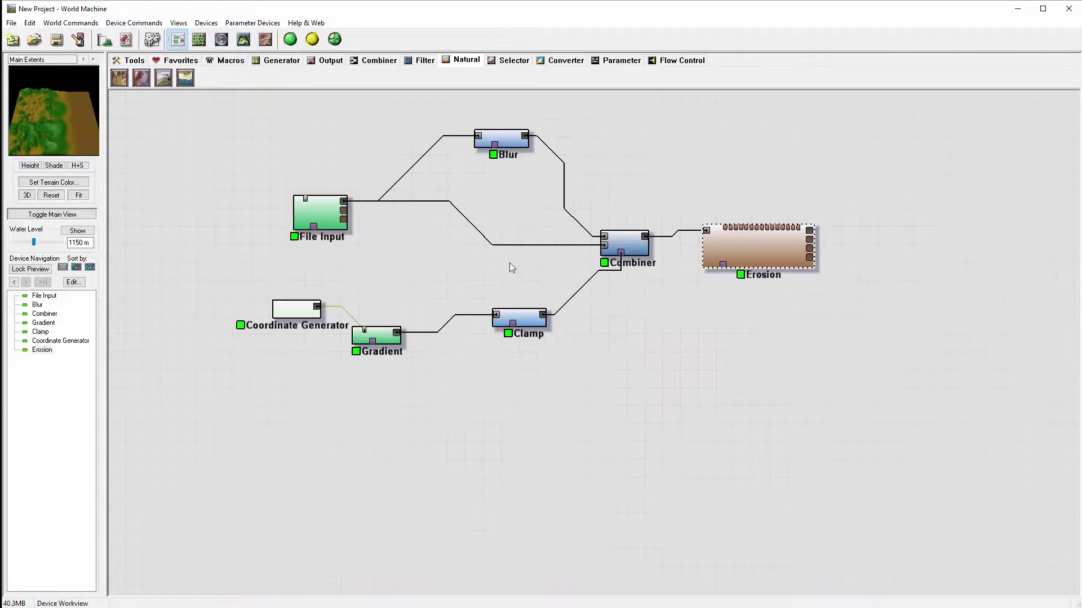
click(318, 213)
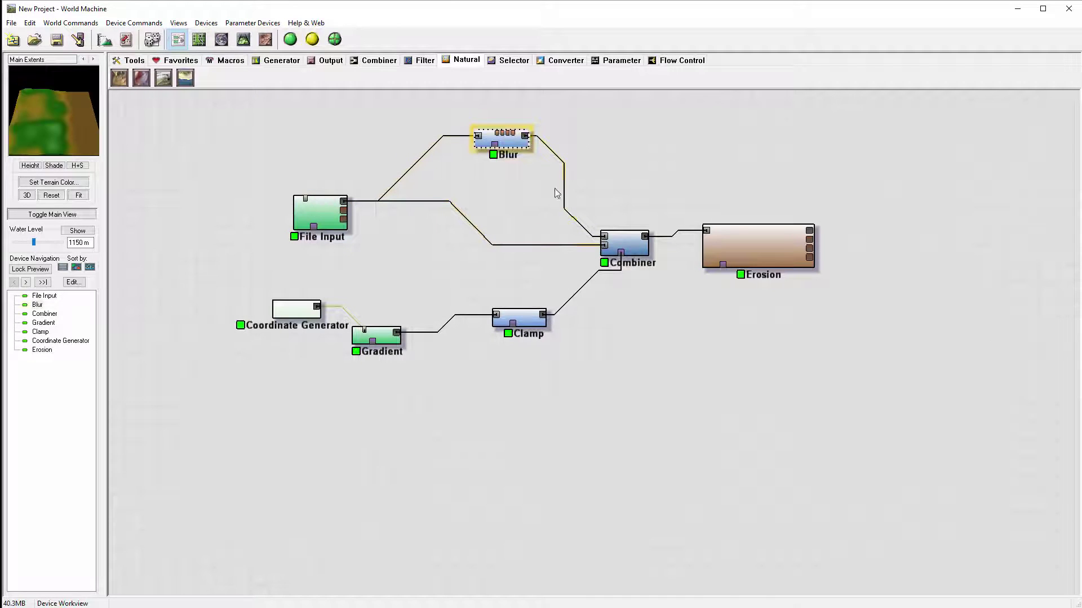
double_click(634, 253)
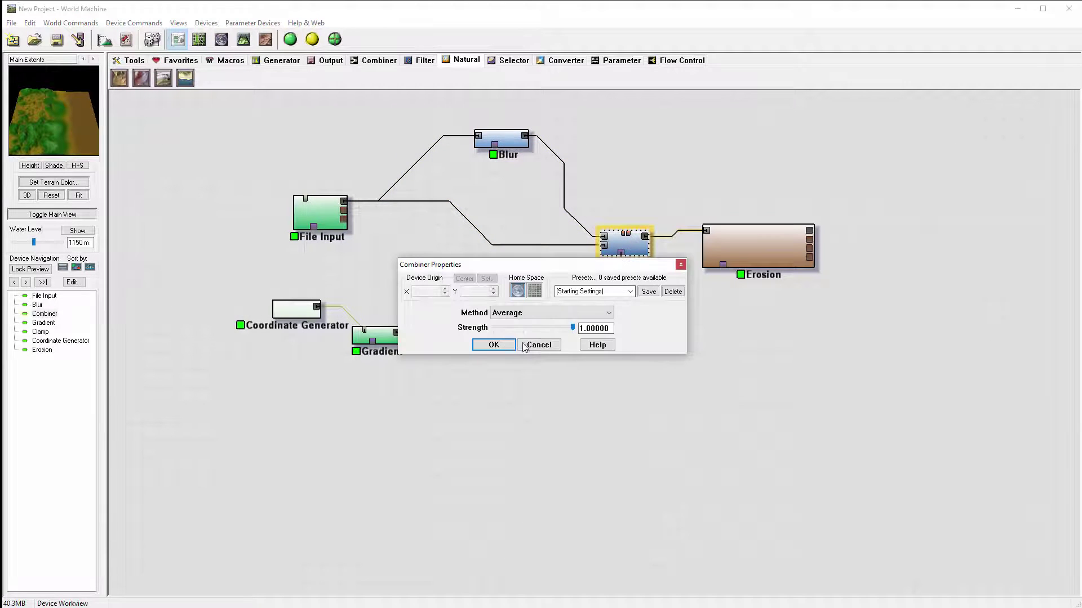
click(571, 313)
click(555, 331)
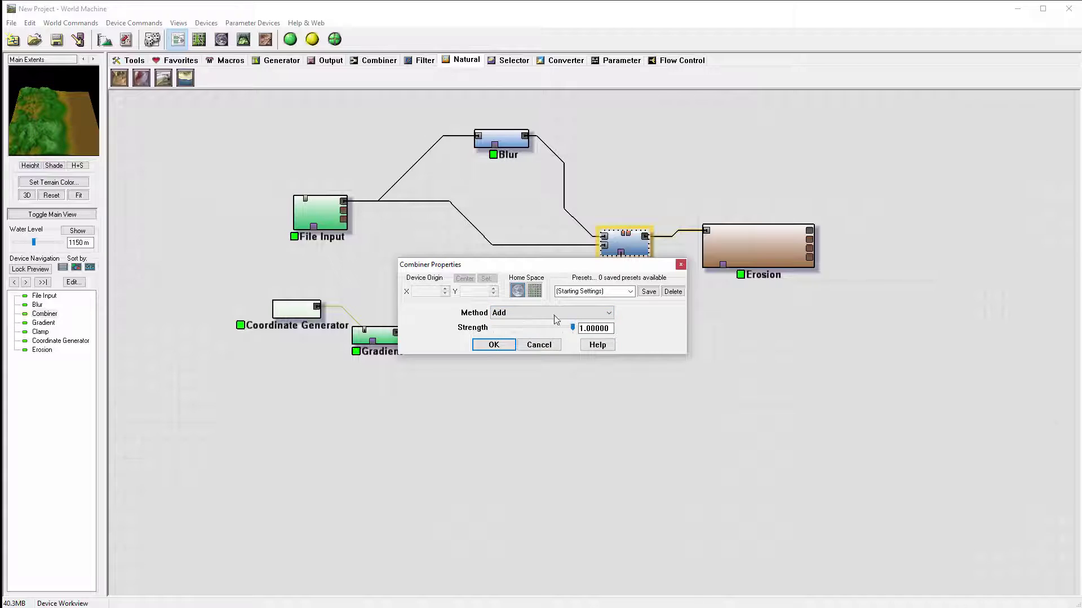
click(732, 243)
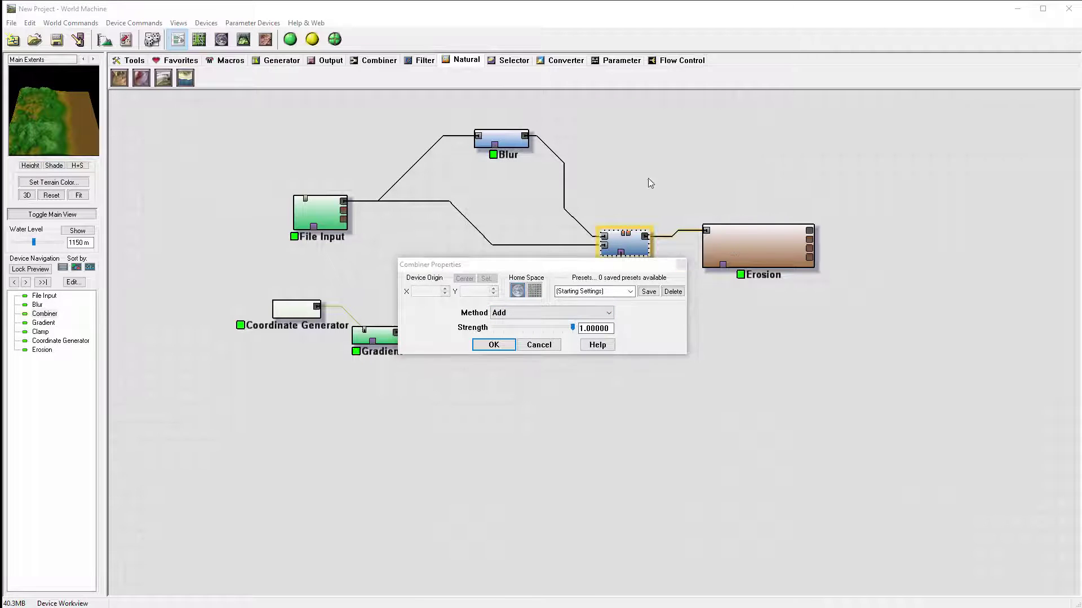
click(494, 345)
Inspect the rebuilt Add-blended terrain in 3D, then return to the Device Workview.
click(243, 39)
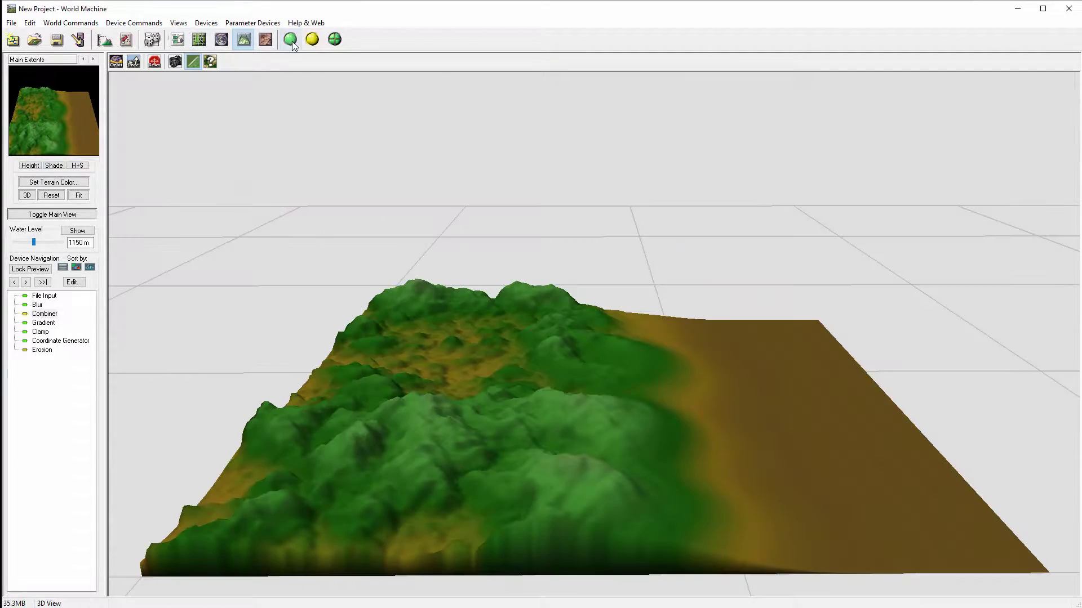
drag(623, 403, 592, 315)
click(177, 39)
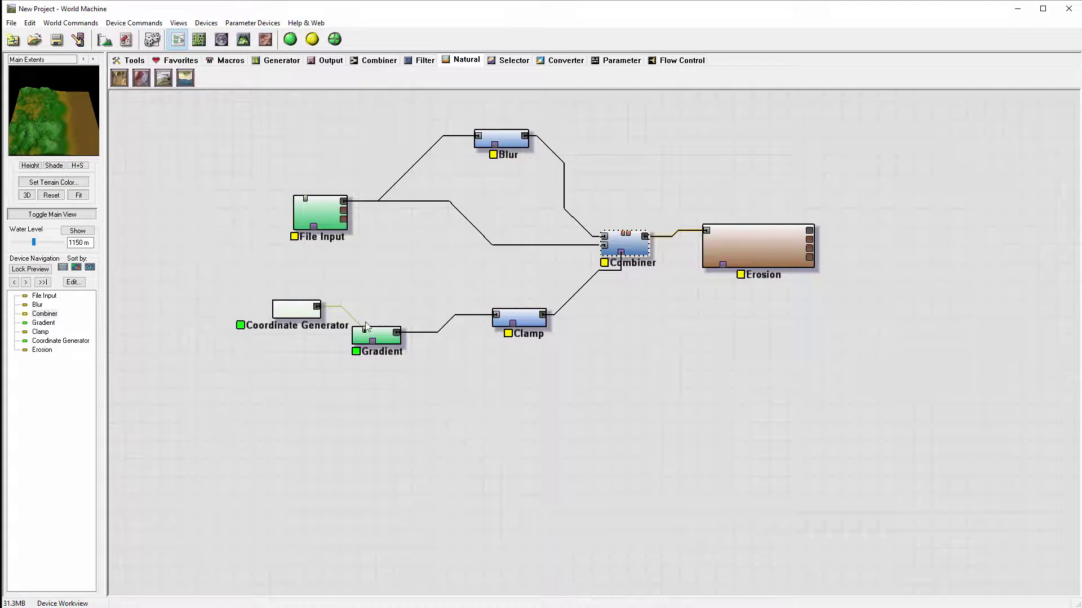
Move the Coordinate Generator and link File Input into Gradient's mask, checking Clamp and Combiner previews.
drag(295, 309, 280, 294)
click(381, 326)
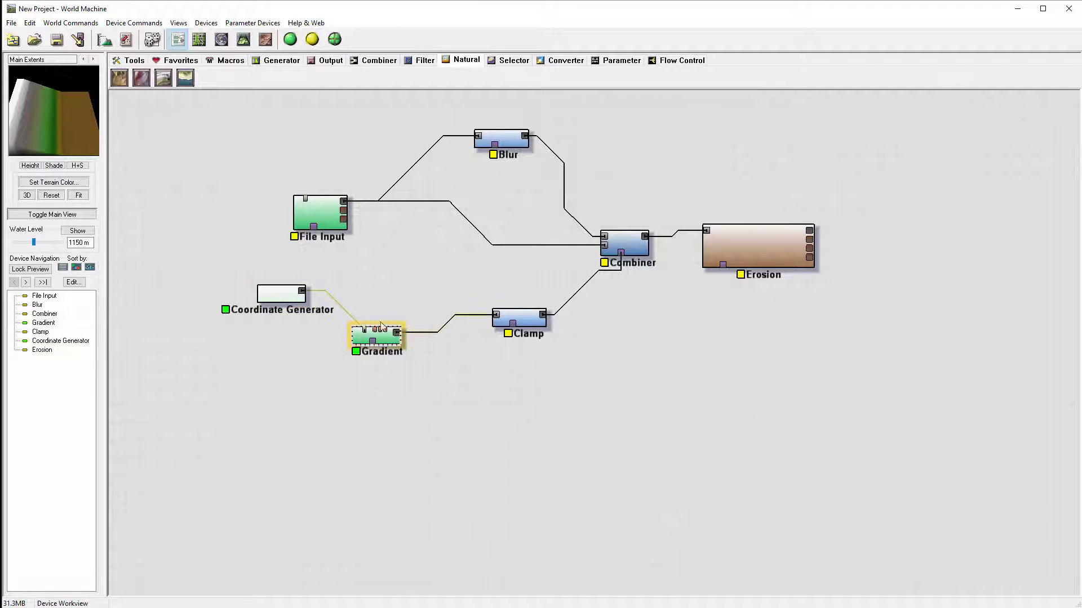
drag(348, 200, 372, 341)
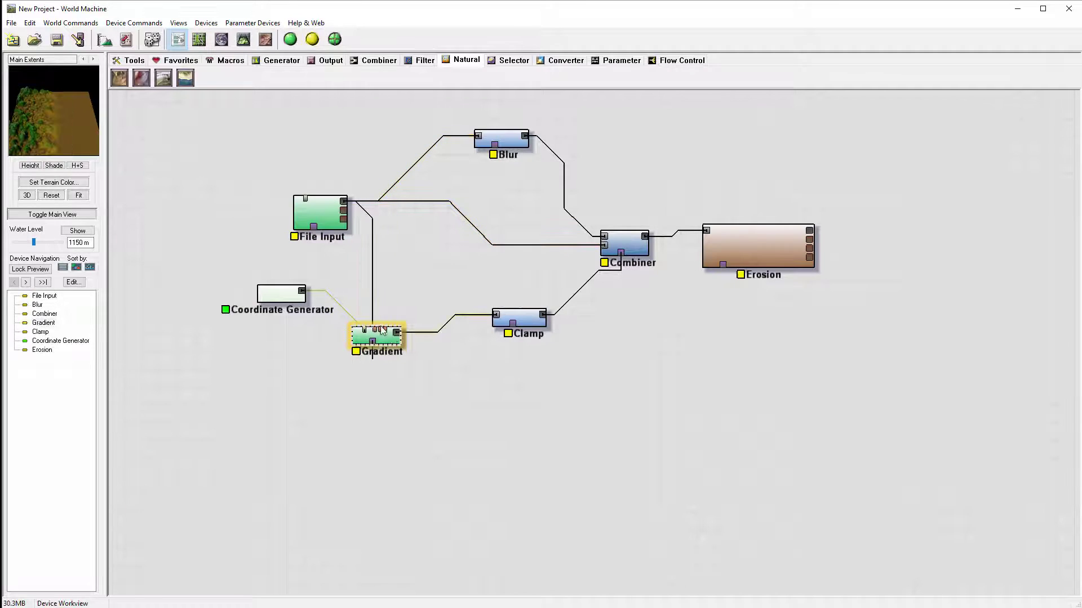
click(526, 319)
click(628, 244)
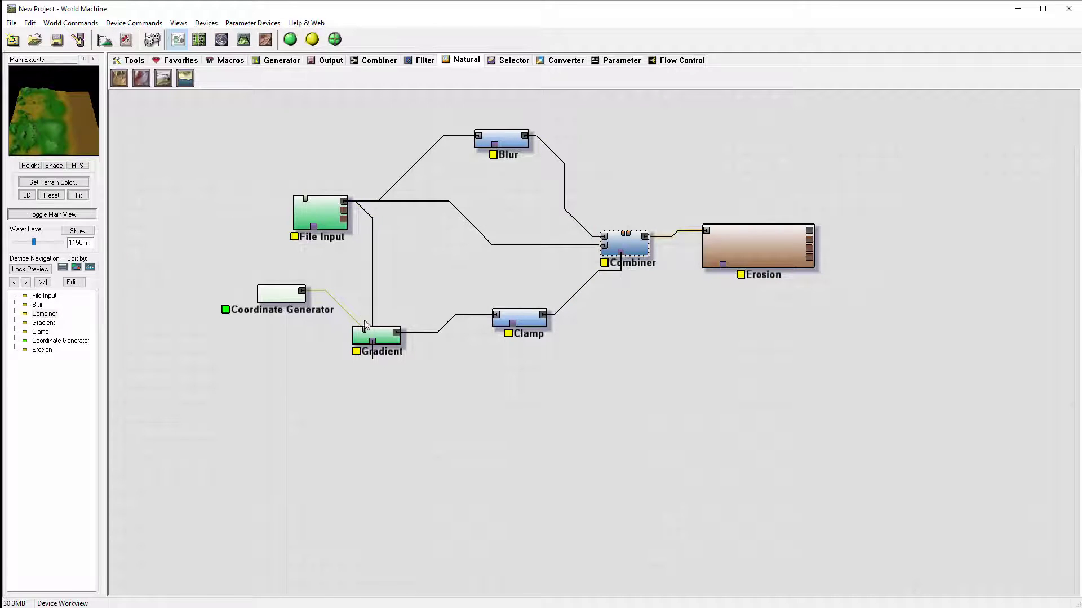
click(525, 317)
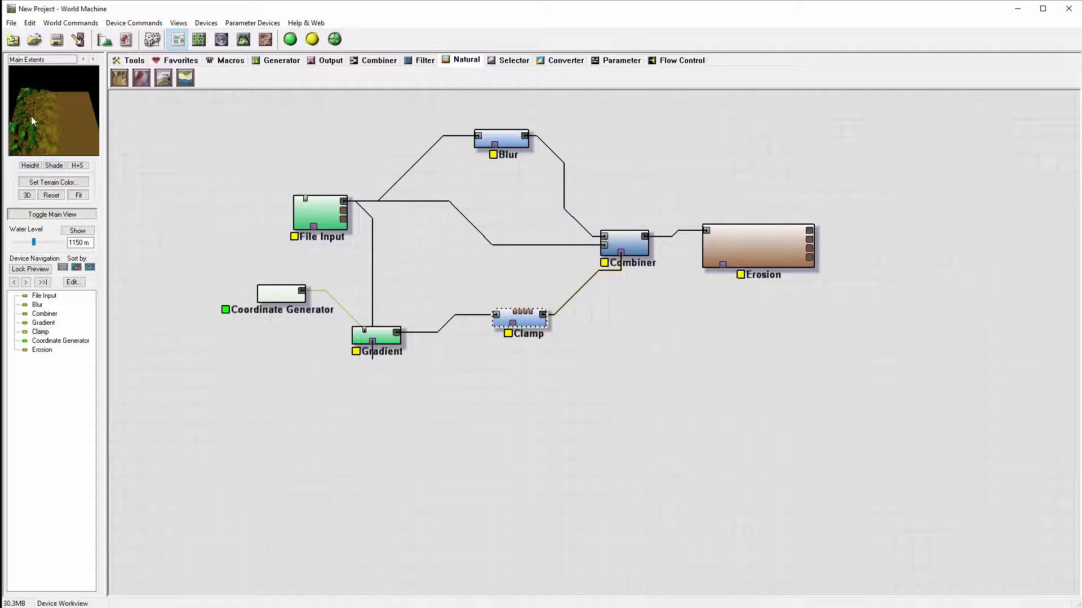
click(333, 213)
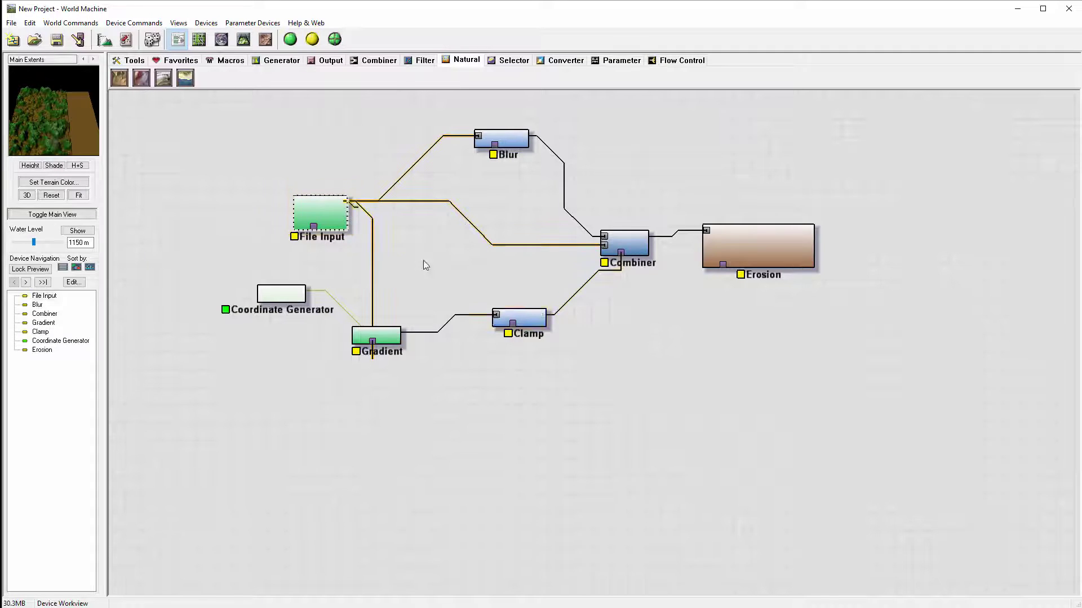
Feed File Input into Clamp's mask and remove its link into Gradient's mask.
drag(344, 201, 519, 311)
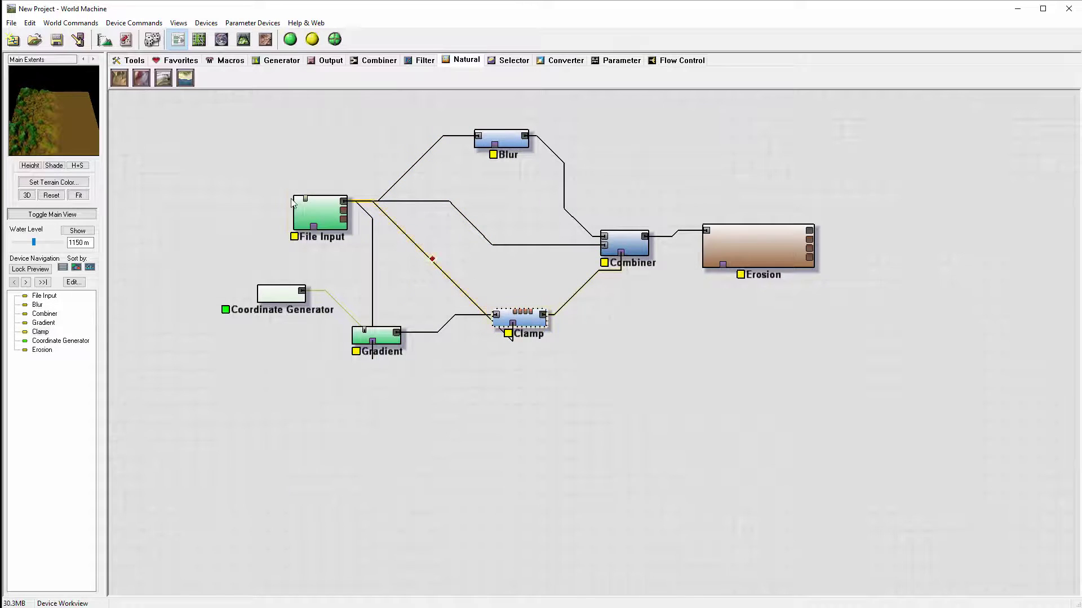
click(624, 243)
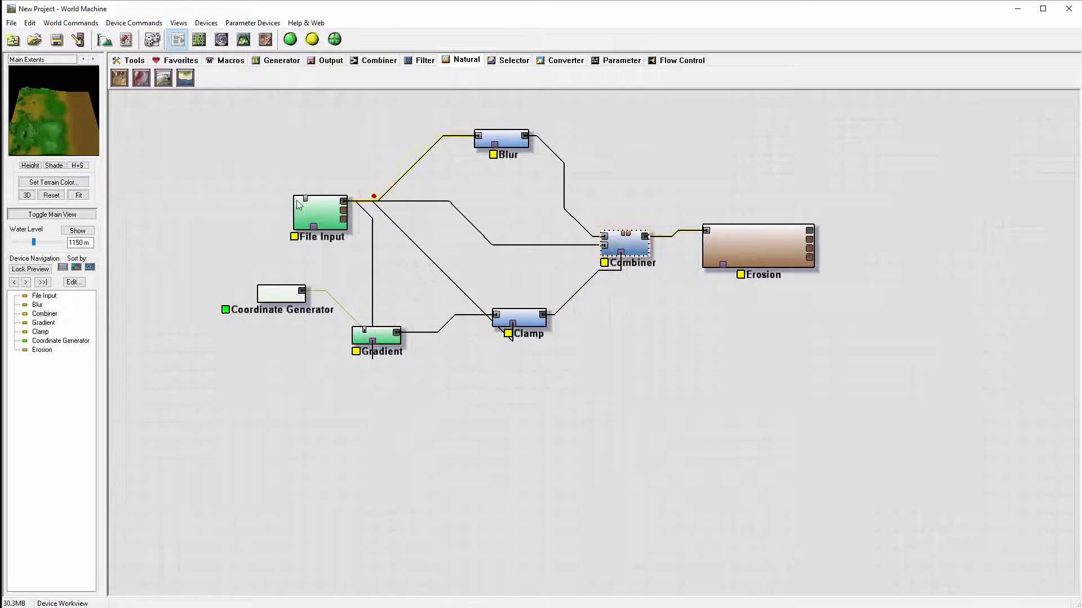
drag(372, 342, 422, 290)
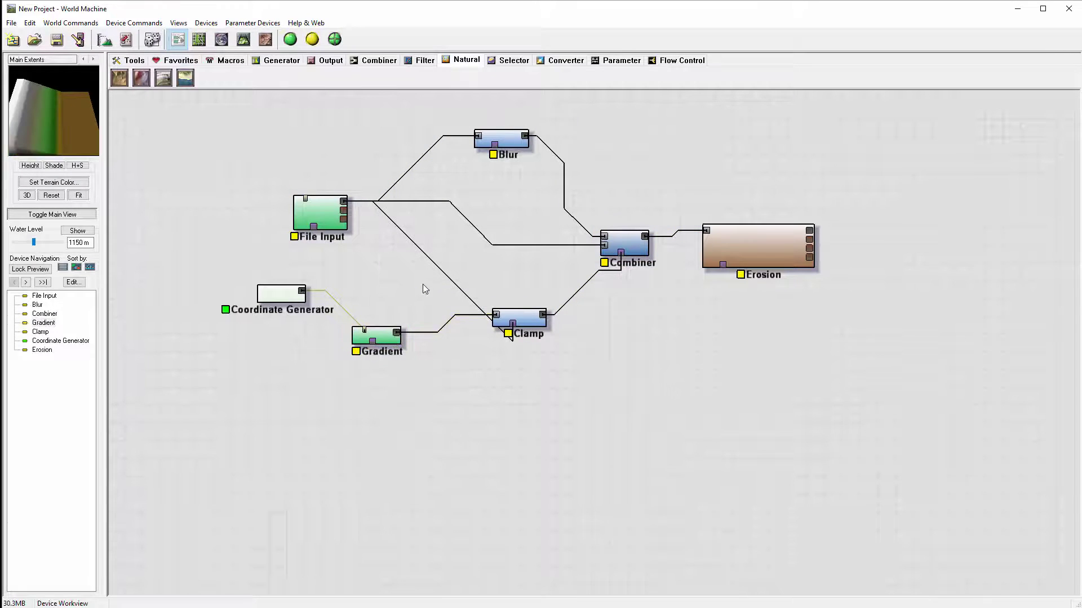
click(521, 326)
click(625, 244)
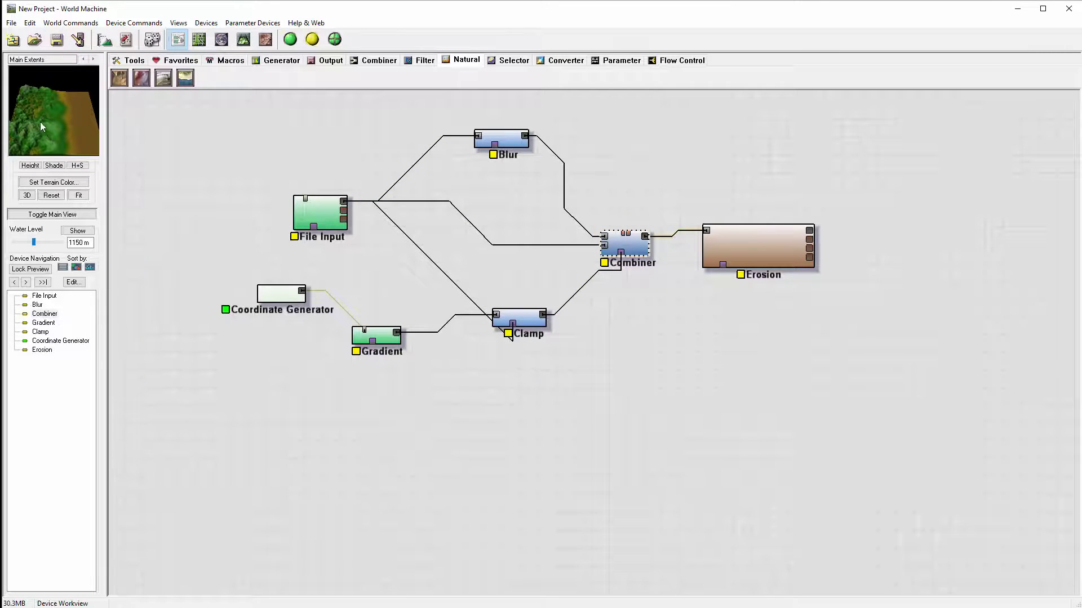
click(316, 210)
Switch the Combiner's blend Method back to Average and confirm.
double_click(624, 243)
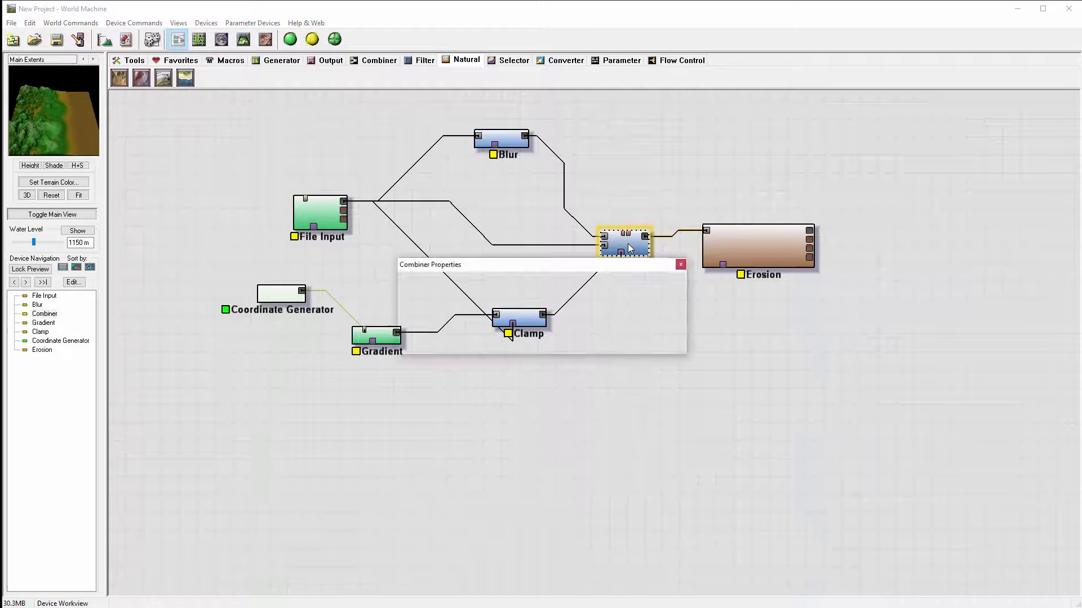
click(536, 313)
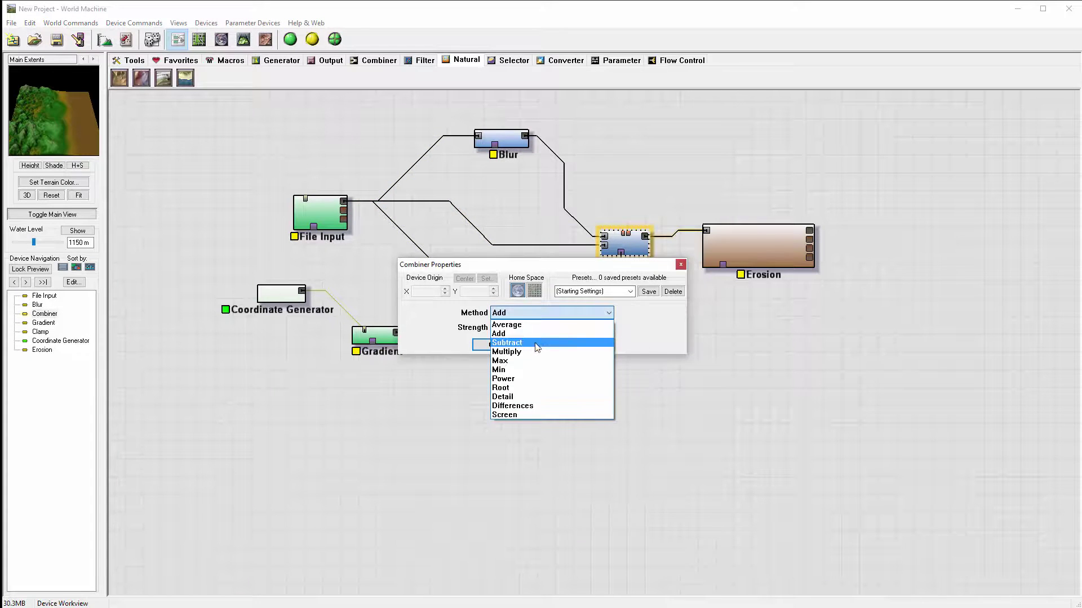
click(534, 323)
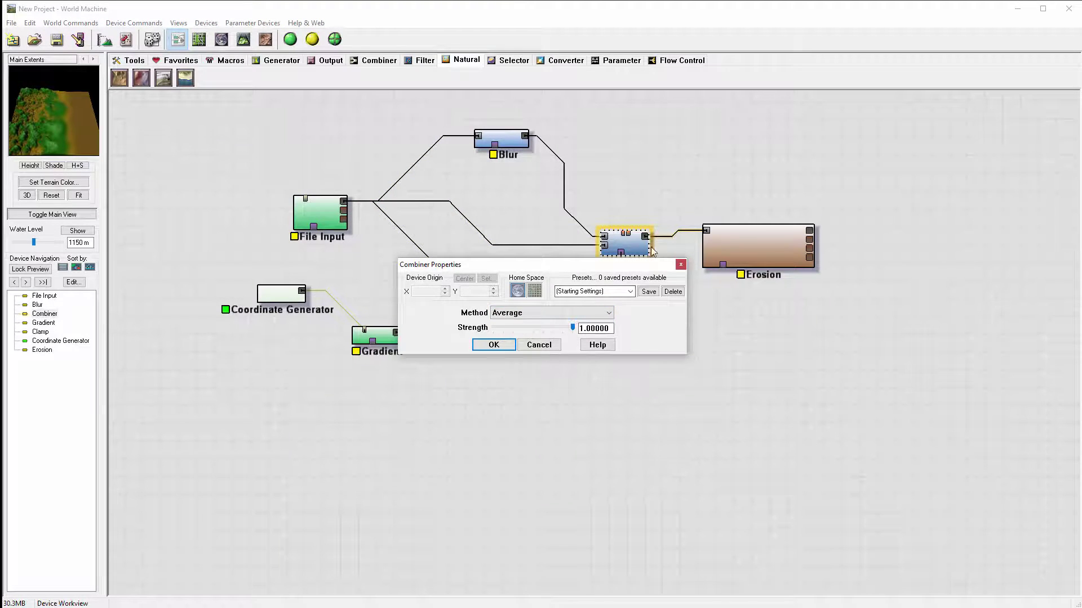
click(494, 345)
Compare previews of the original imported heightmap and the Averaged Combiner output.
click(312, 215)
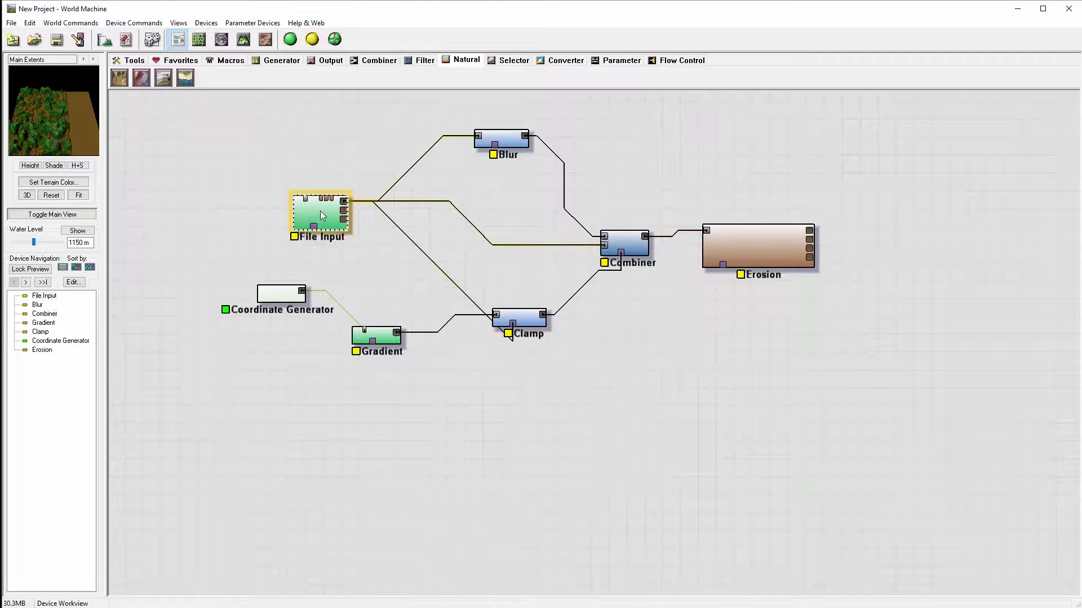
click(615, 248)
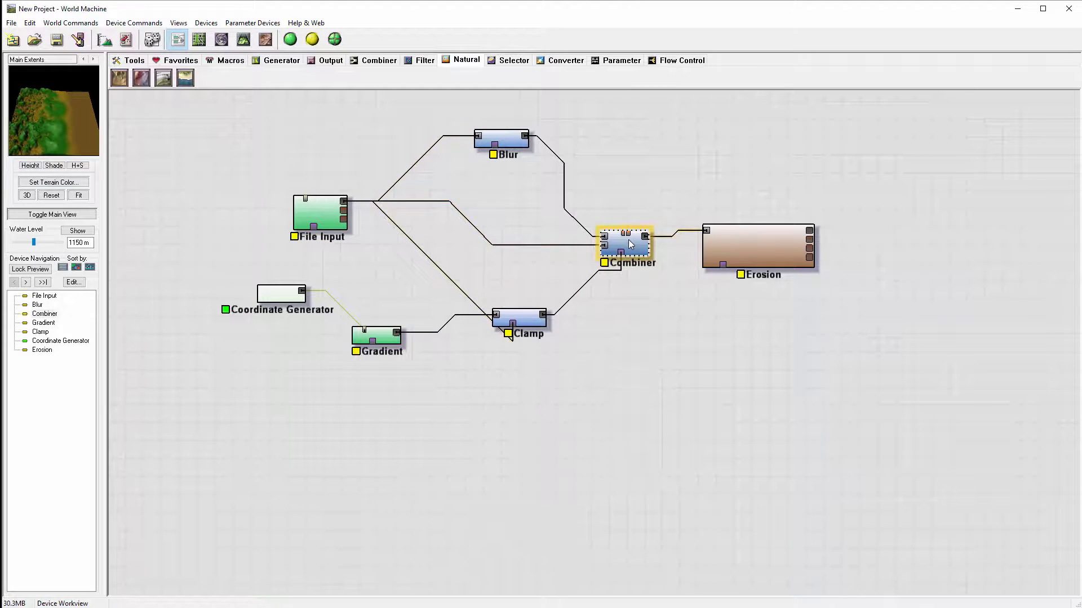
click(298, 199)
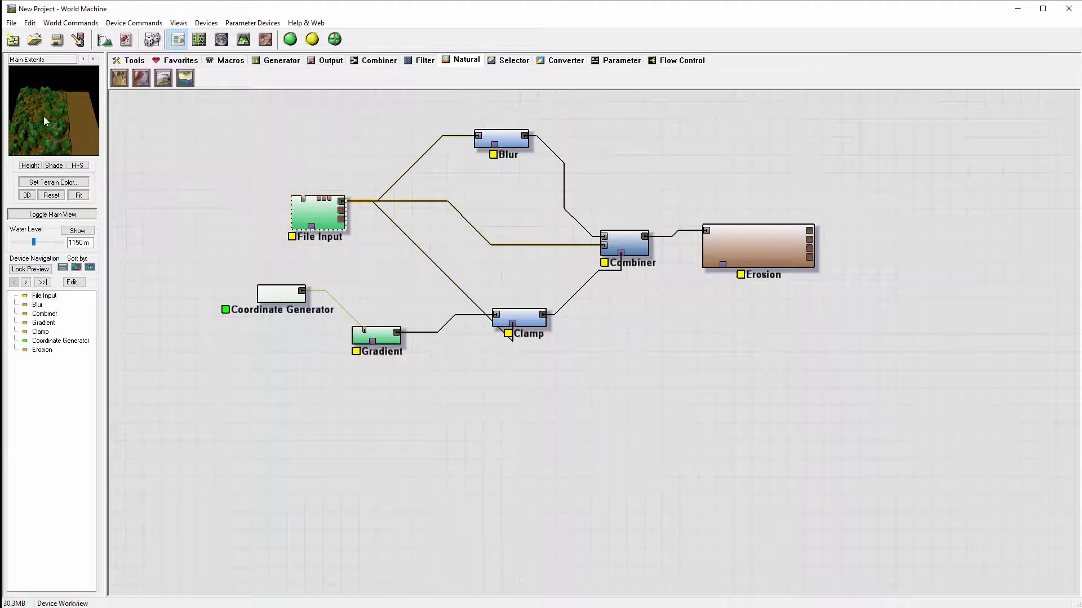
click(629, 261)
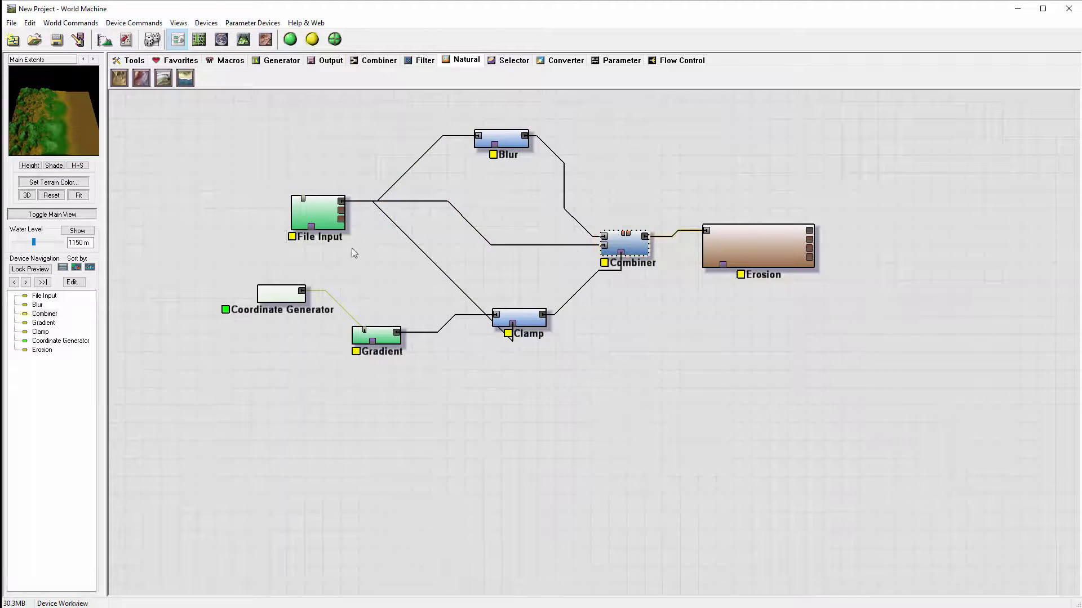
Link File Input to Gradient's mask input and preview the Clamp and Combiner results.
drag(343, 202, 373, 341)
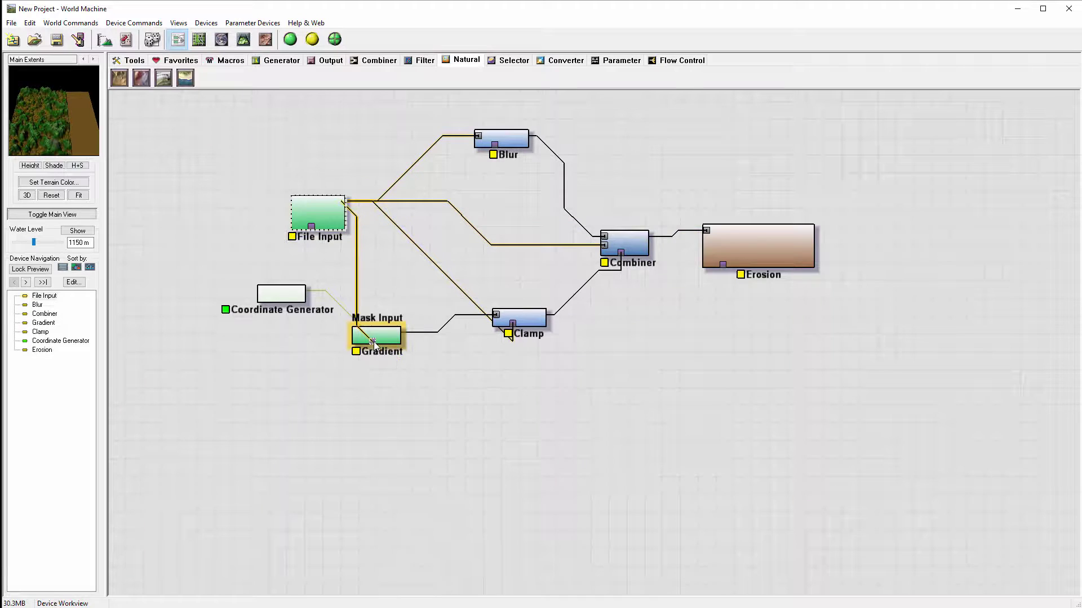
click(528, 317)
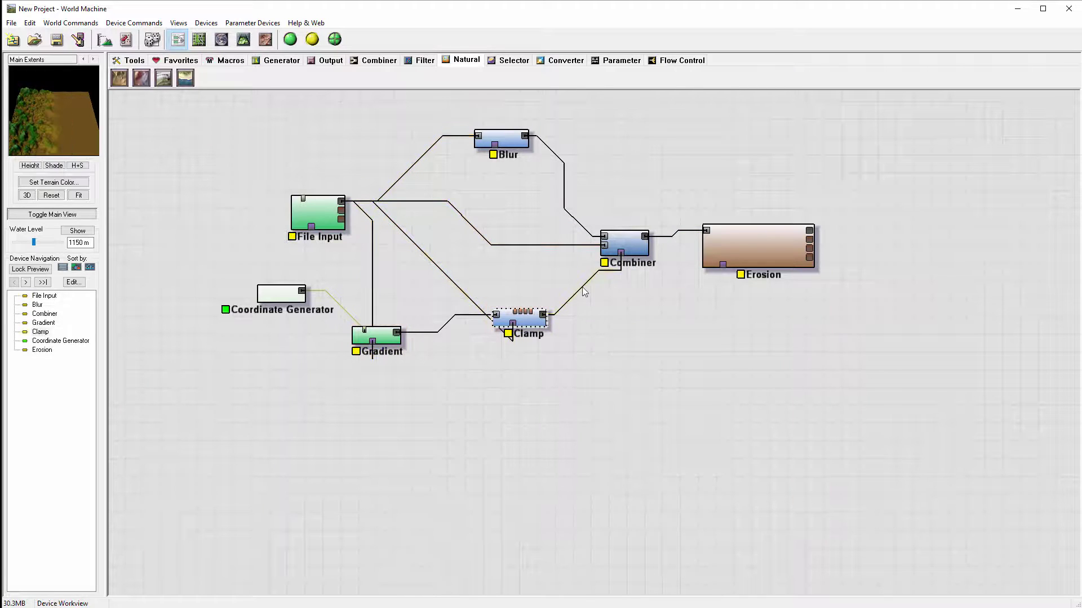
click(640, 246)
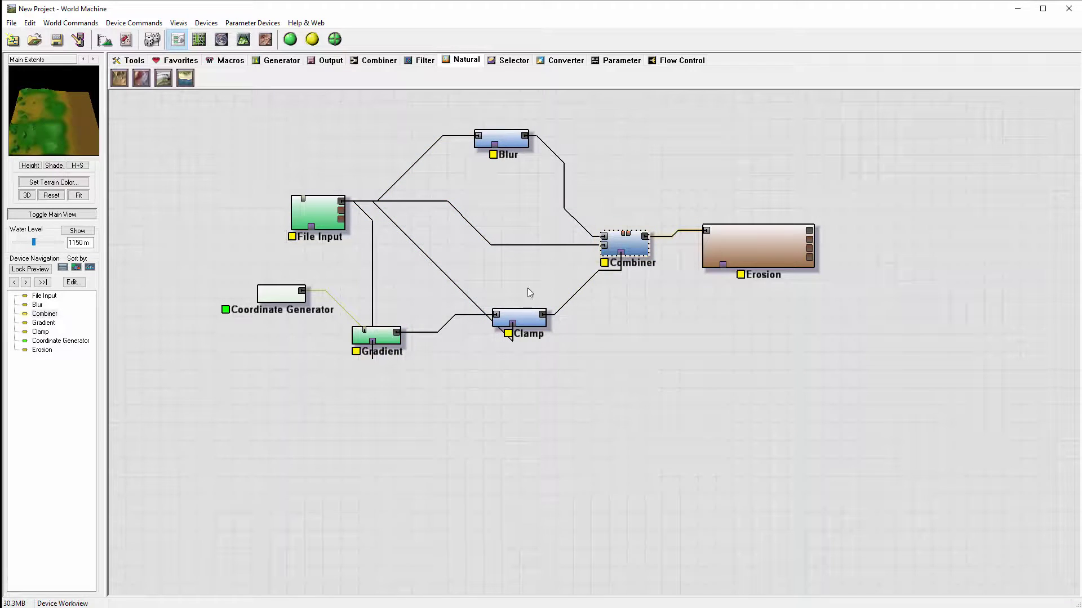
Remove the Gradient mask link again and nudge the File Input node slightly left.
click(372, 338)
drag(372, 342, 432, 254)
click(315, 228)
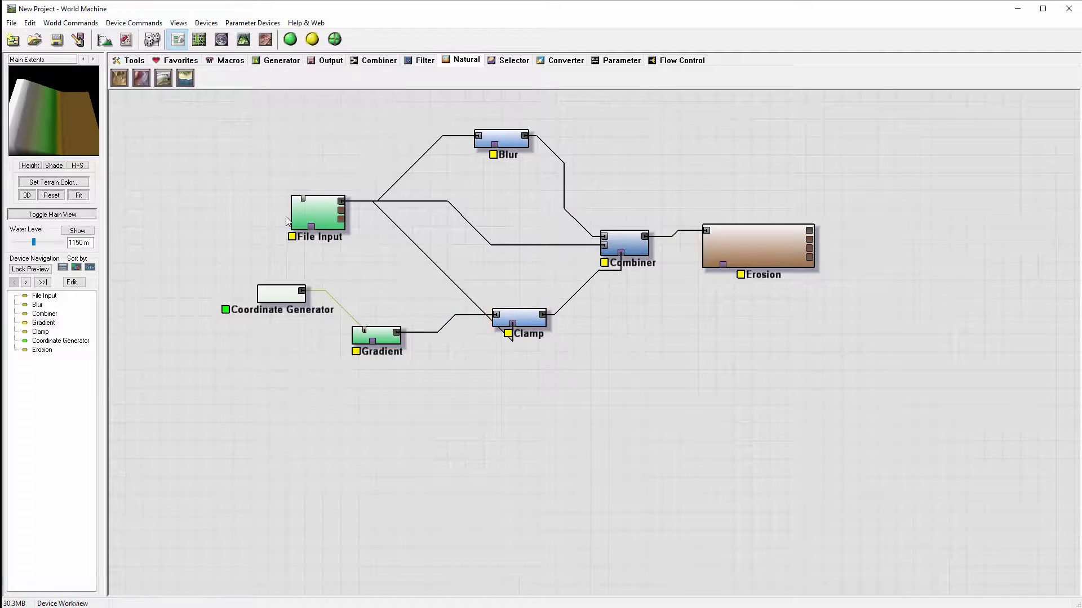
drag(299, 219, 290, 219)
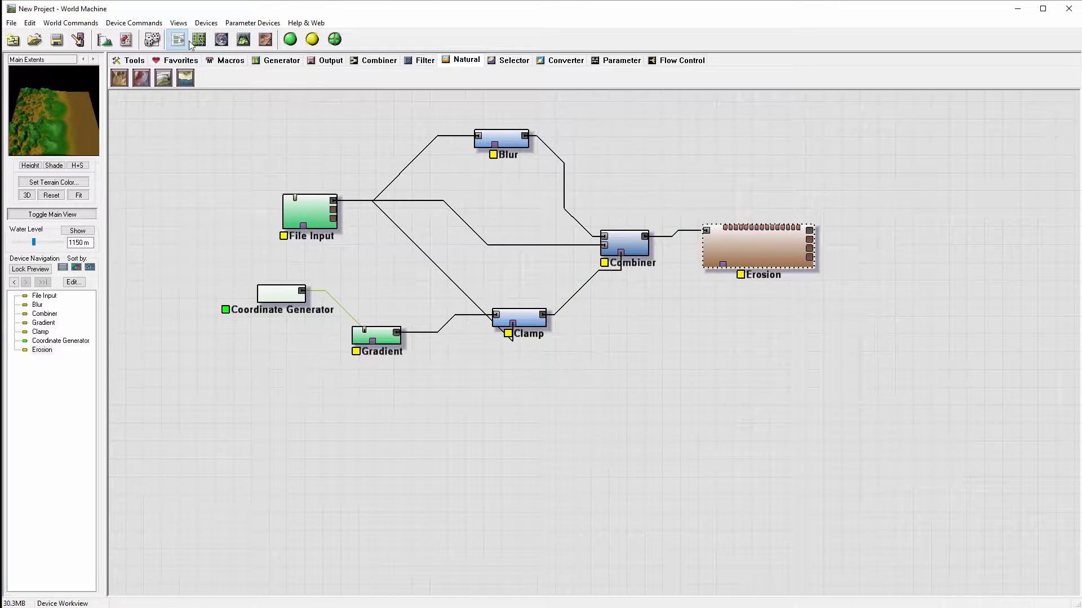
Build the 3D preview, then apply Erosion duration 90, hardness 0.286, carry 0.206, without geological-time enhancement.
click(244, 39)
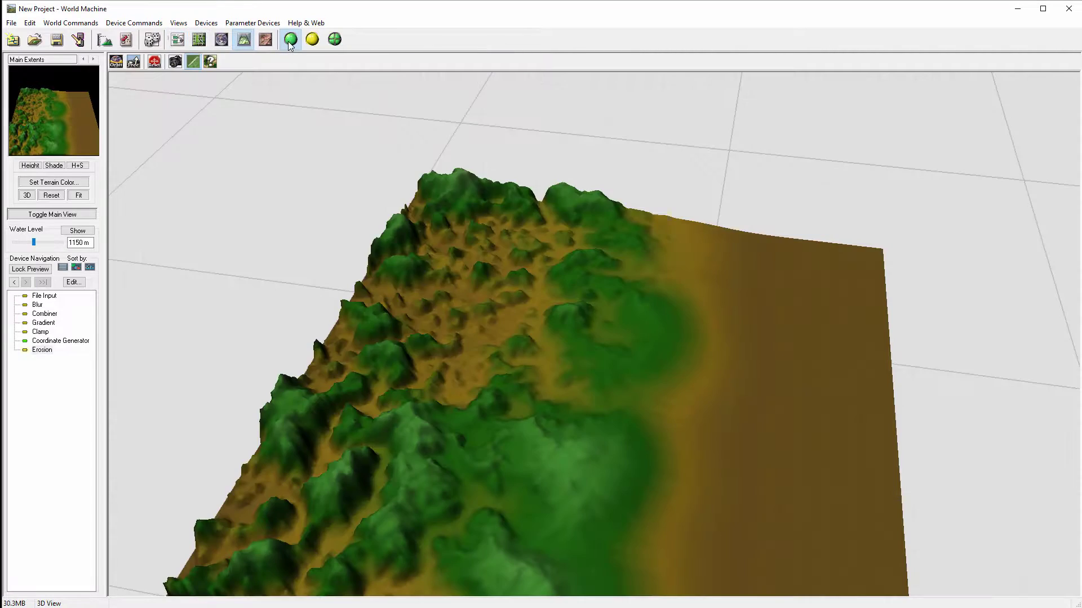
click(290, 38)
drag(824, 342, 513, 334)
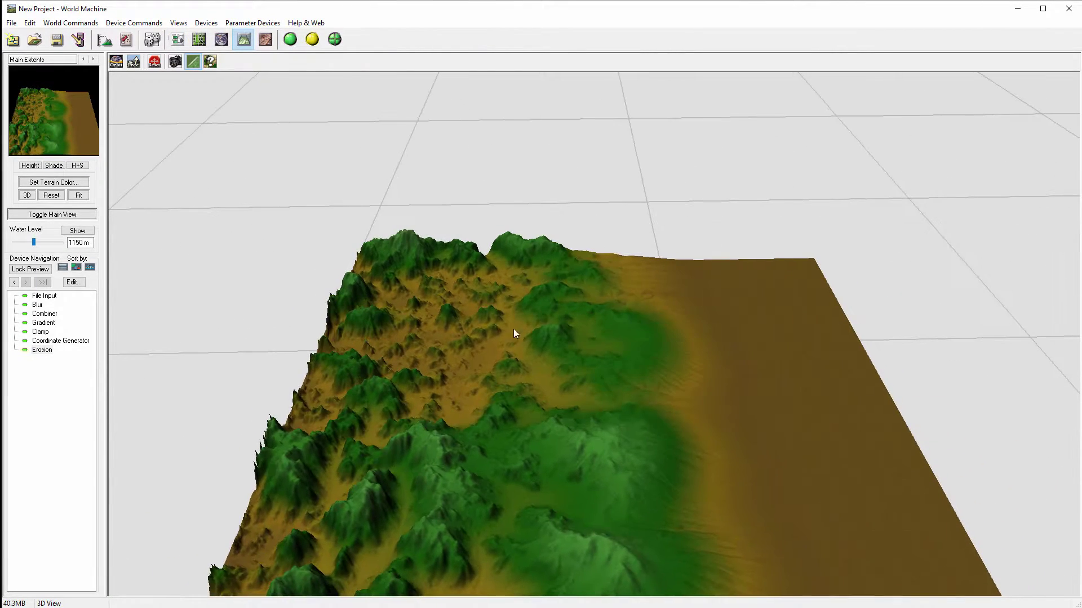
double_click(42, 350)
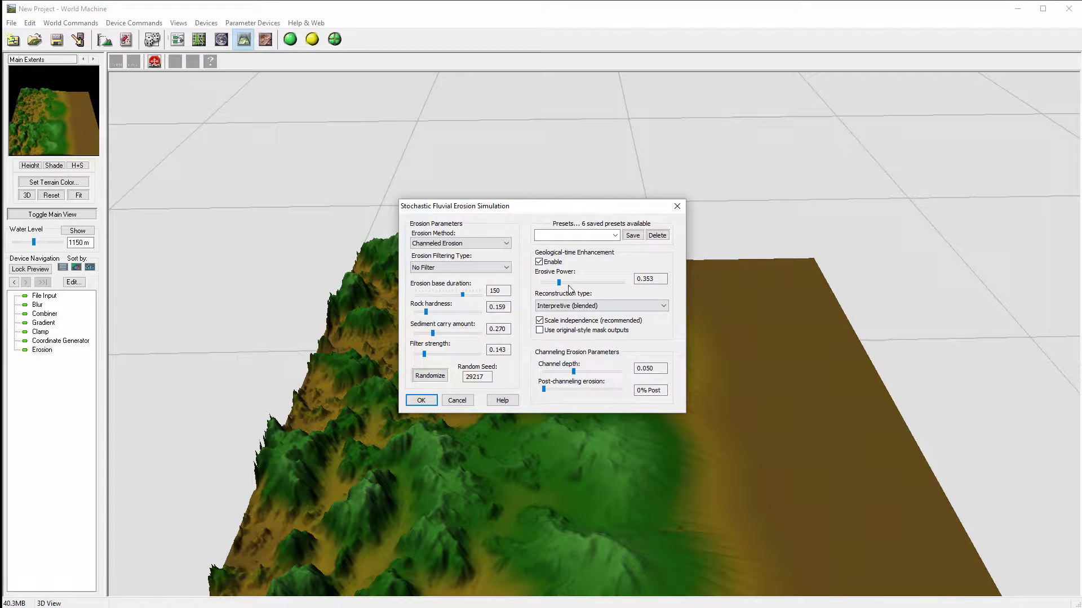
drag(557, 283, 551, 282)
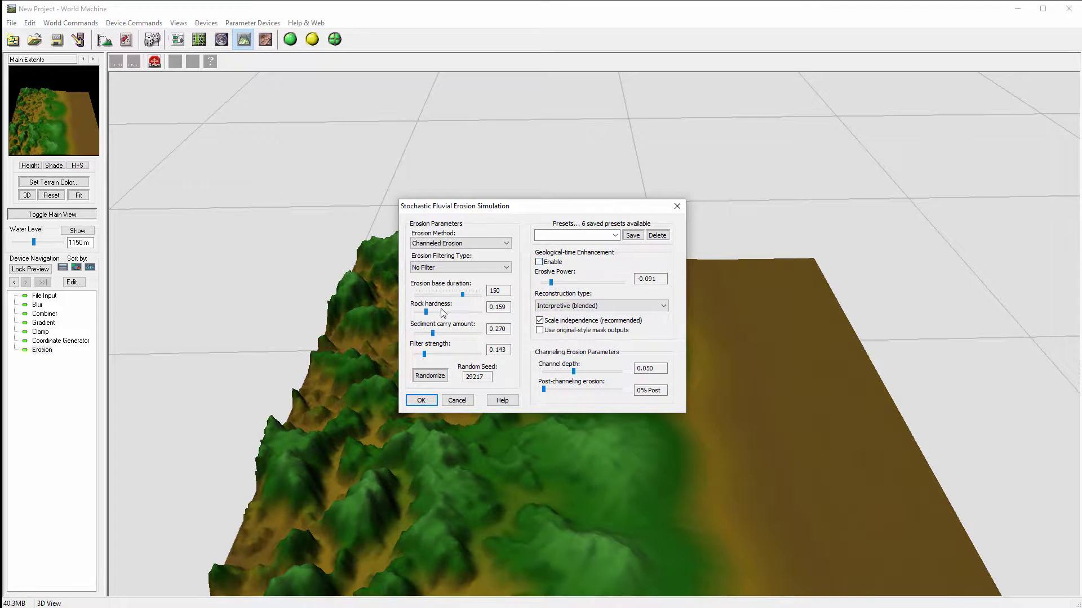
drag(463, 294, 424, 333)
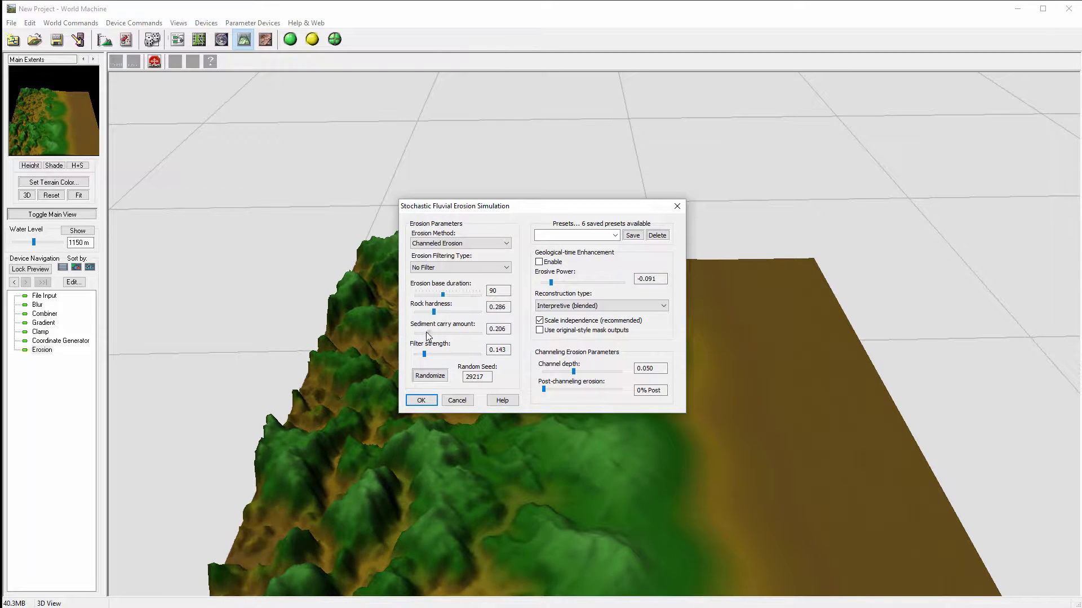
click(421, 400)
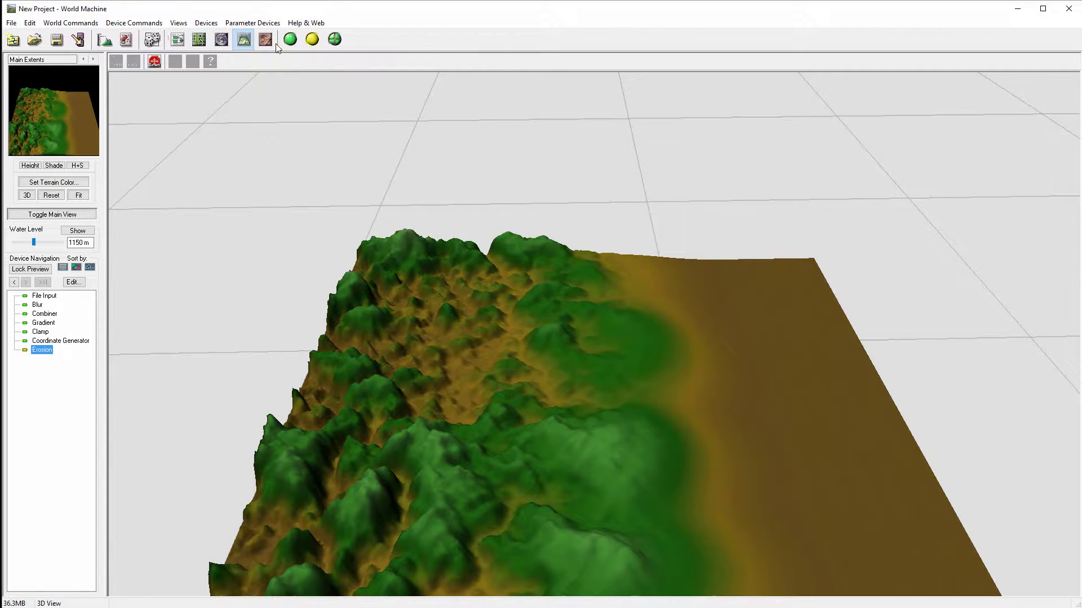
Inspect the eroded terrain from several orbit angles, then return to the Device Workview.
drag(329, 84, 573, 406)
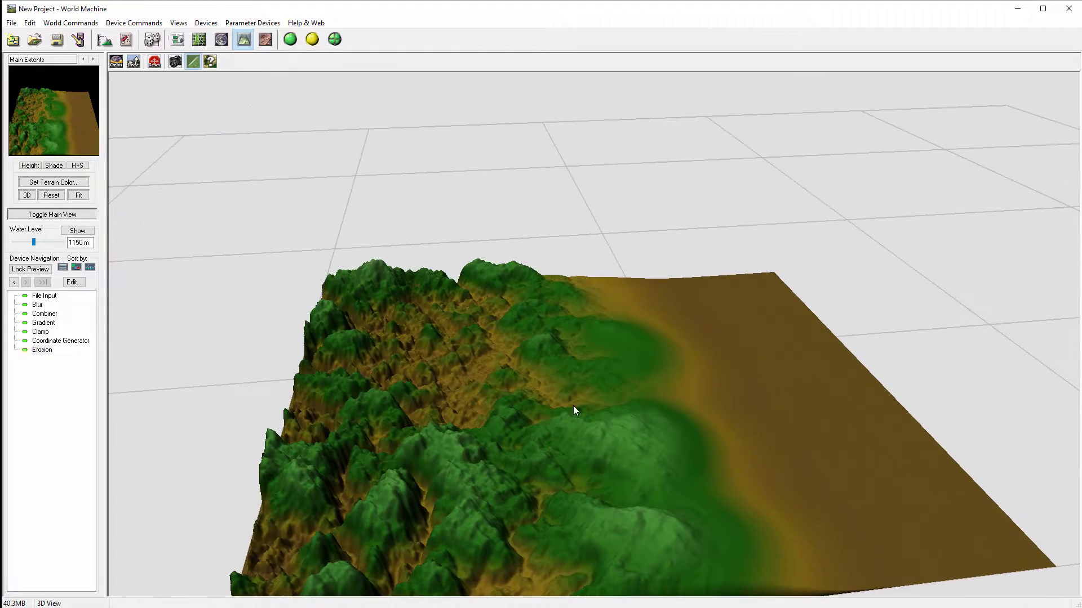
drag(511, 375, 438, 339)
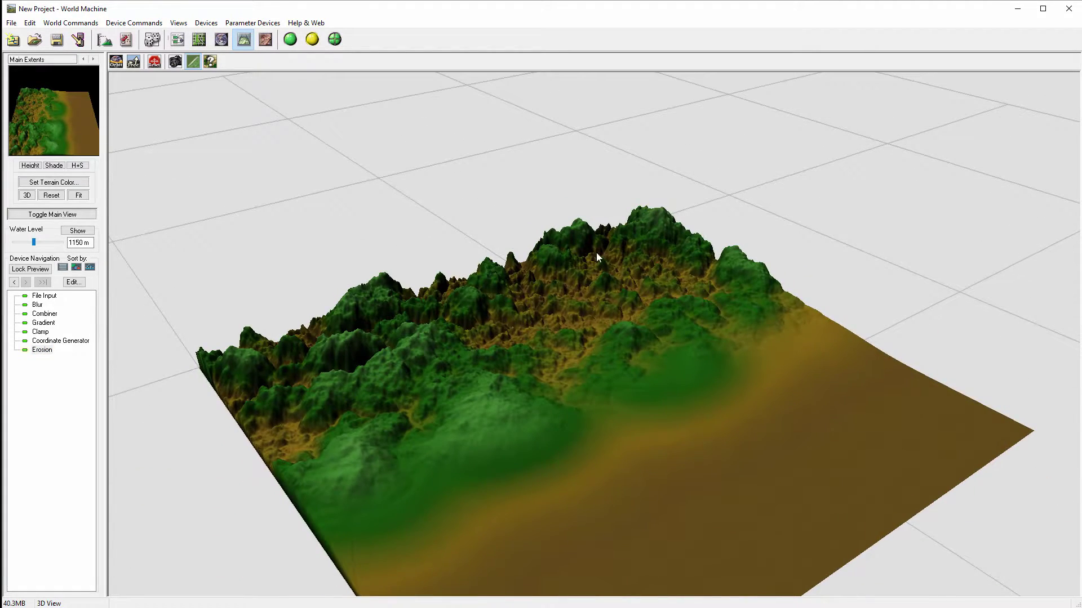
drag(597, 257, 538, 335)
drag(761, 424, 508, 427)
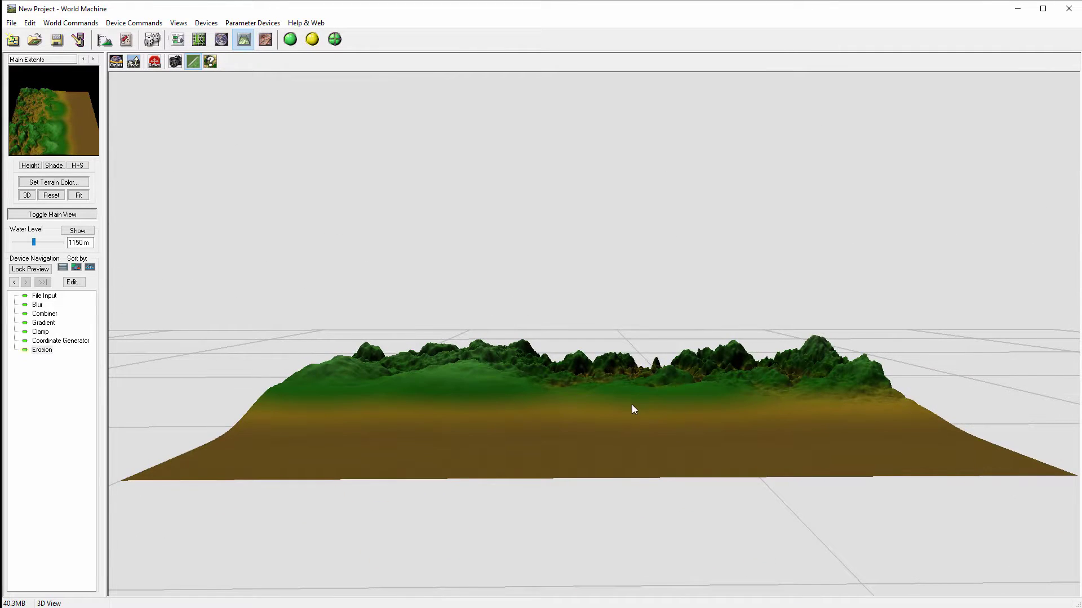
drag(632, 410, 744, 470)
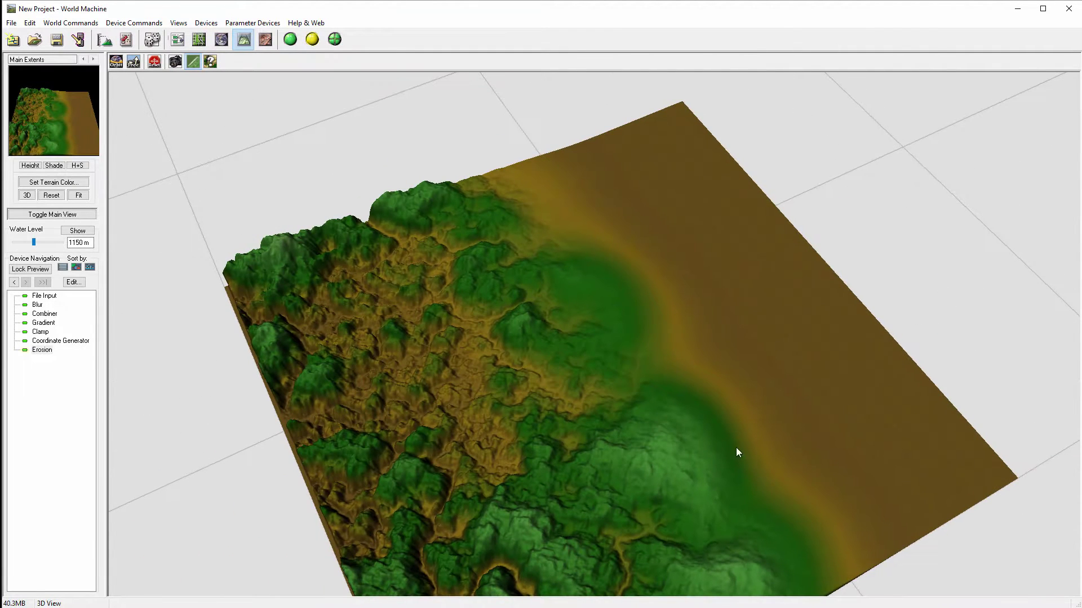
click(178, 40)
scroll(637, 376, up, 2)
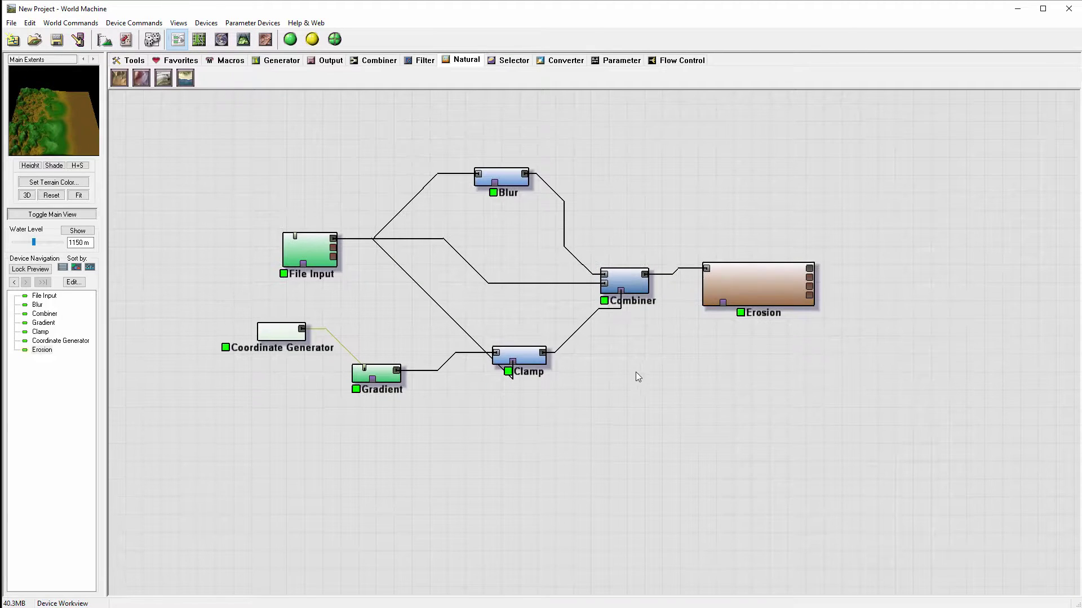